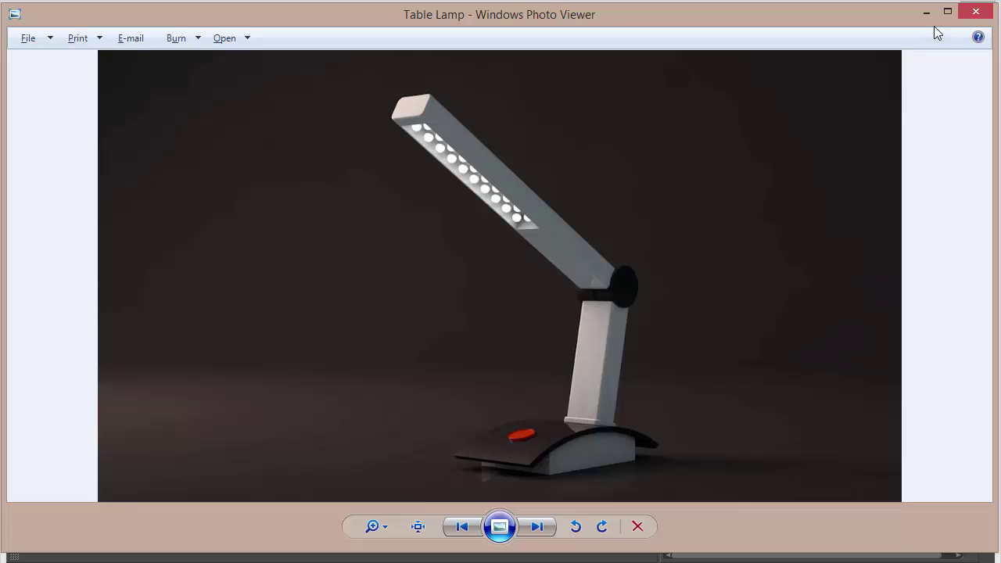
Close the table lamp reference image and set the render output to 1280 x 720 pixels.
{"action": "left_click", "coordinate": [974, 12]}
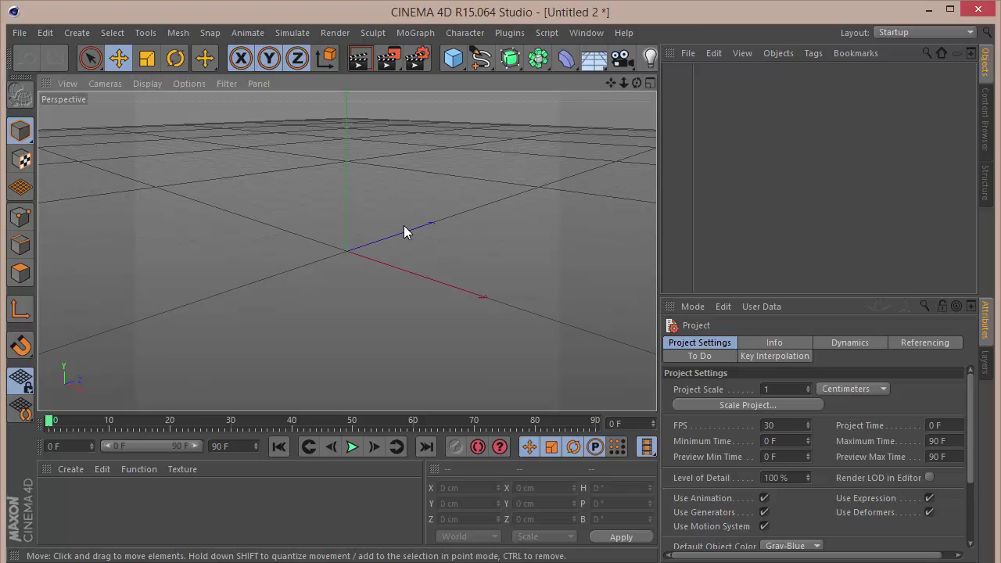
{"action": "left_click", "coordinate": [419, 61]}
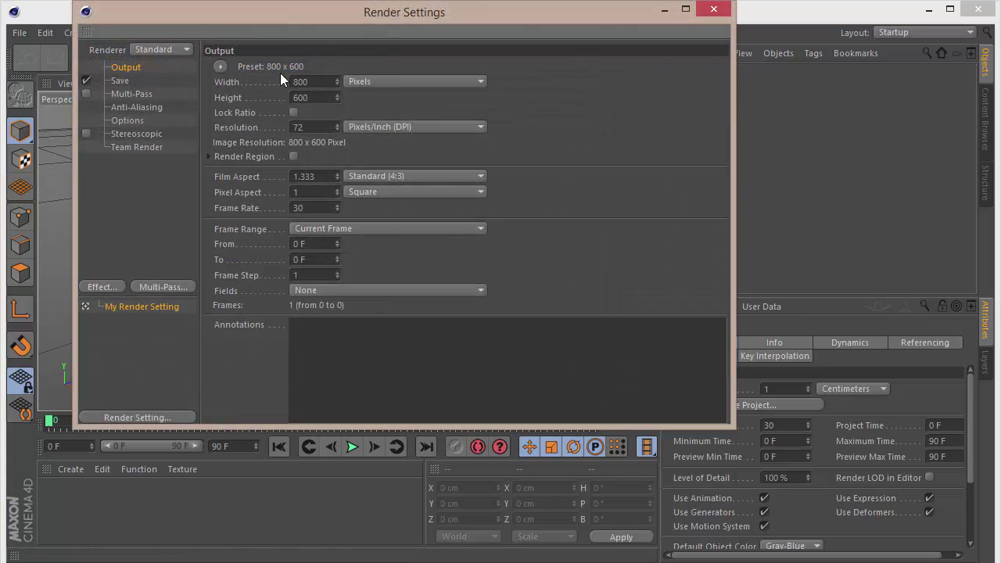
{"action": "left_click_drag", "start_coordinate": [322, 83], "coordinate": [4, 135]}
{"action": "type", "text": "1280"}
{"action": "key", "text": "Tab"}
{"action": "key", "text": "Tab"}
{"action": "type", "text": "720"}
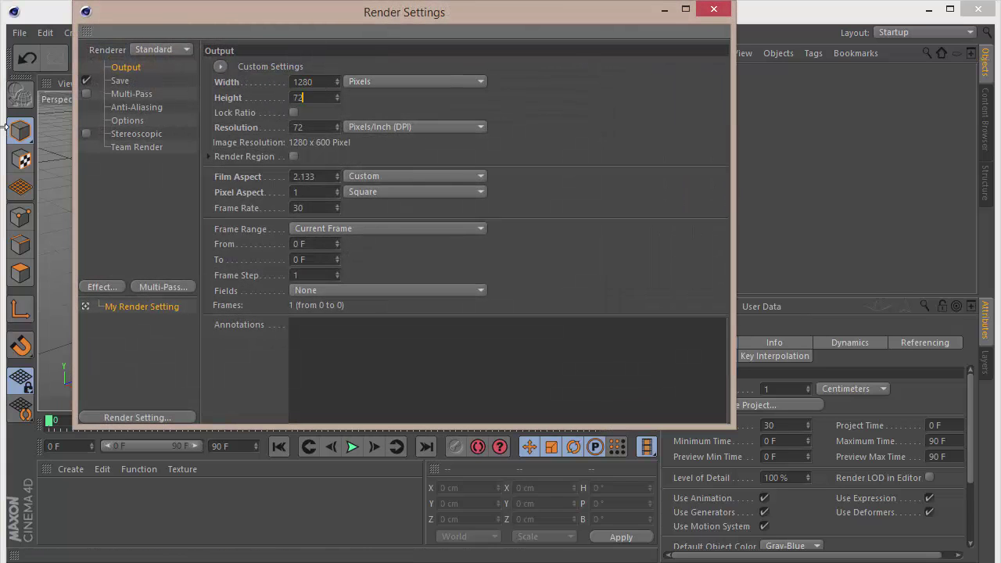
{"action": "key", "text": "Return"}
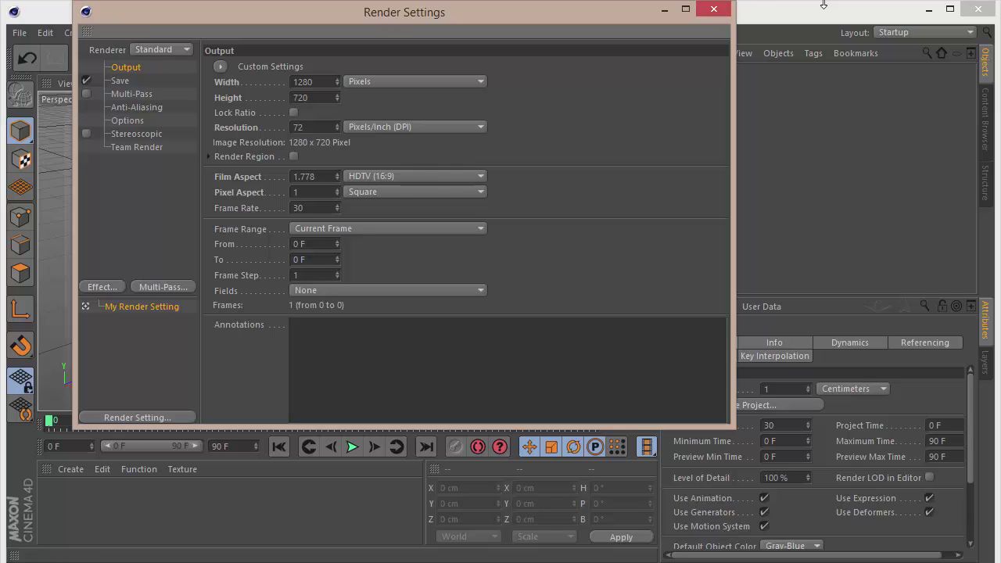
{"action": "left_click", "coordinate": [714, 9]}
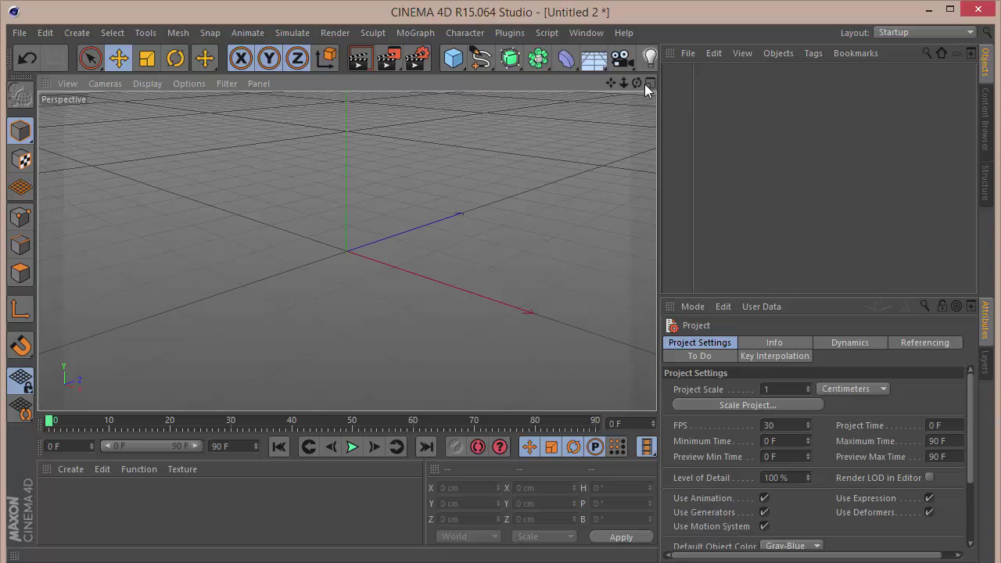
Add a cube sized 300 cm in X, 100 cm in Y and 200 cm in Z.
{"action": "left_click_drag", "start_coordinate": [636, 82], "coordinate": [625, 101]}
{"action": "left_click", "coordinate": [453, 58]}
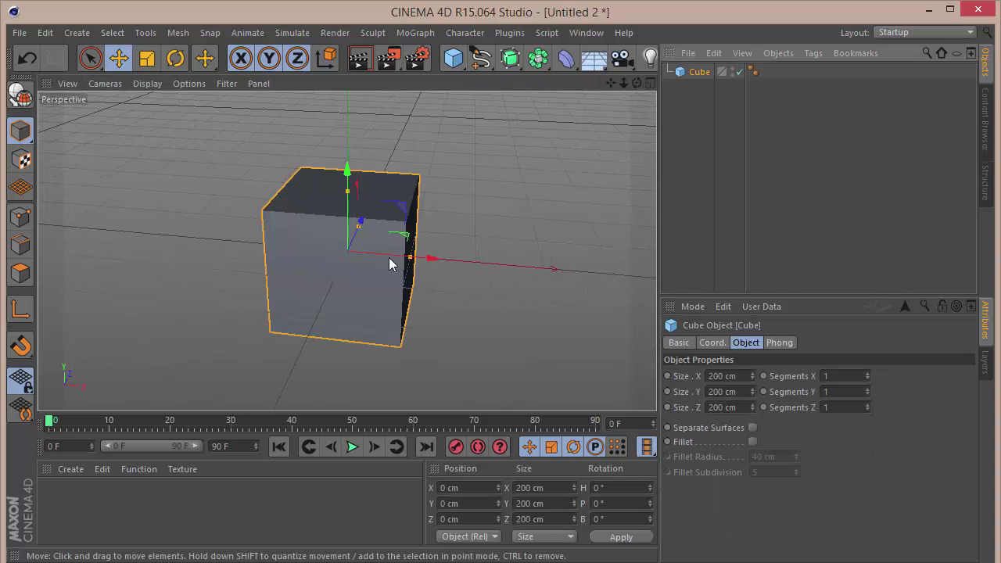
{"action": "double_click", "coordinate": [743, 376]}
{"action": "type", "text": "300"}
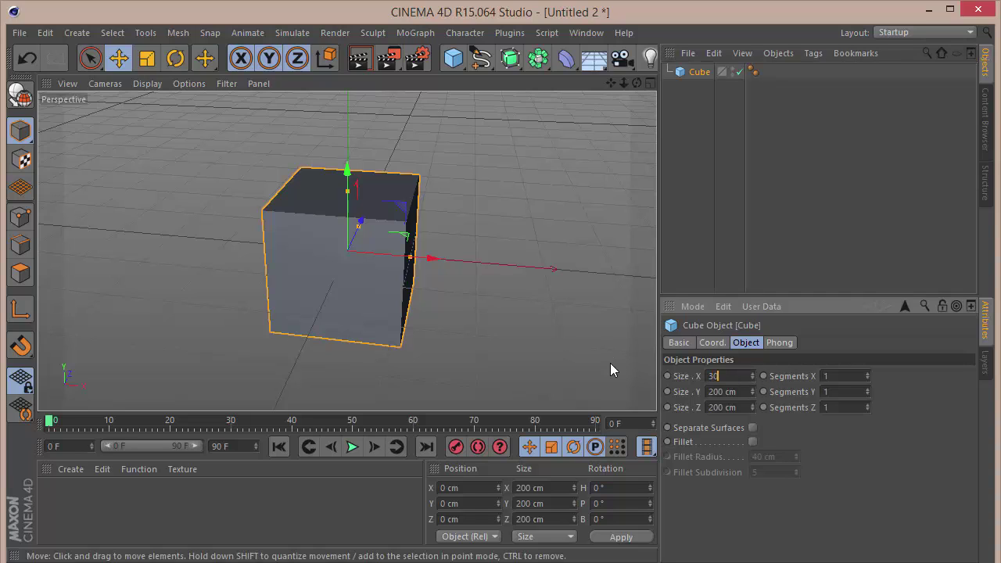
{"action": "key", "text": "Tab"}
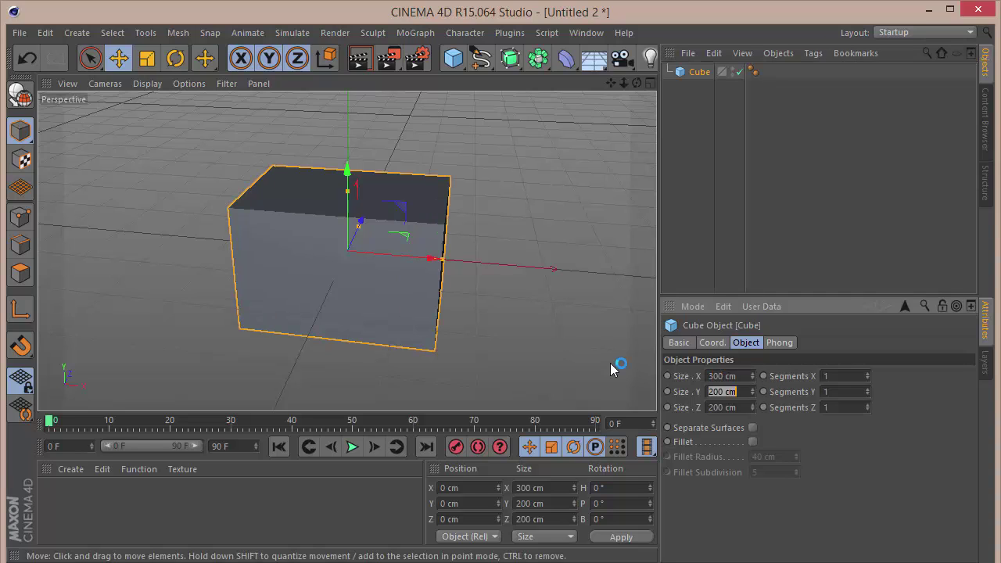
{"action": "type", "text": "100"}
{"action": "key", "text": "Tab"}
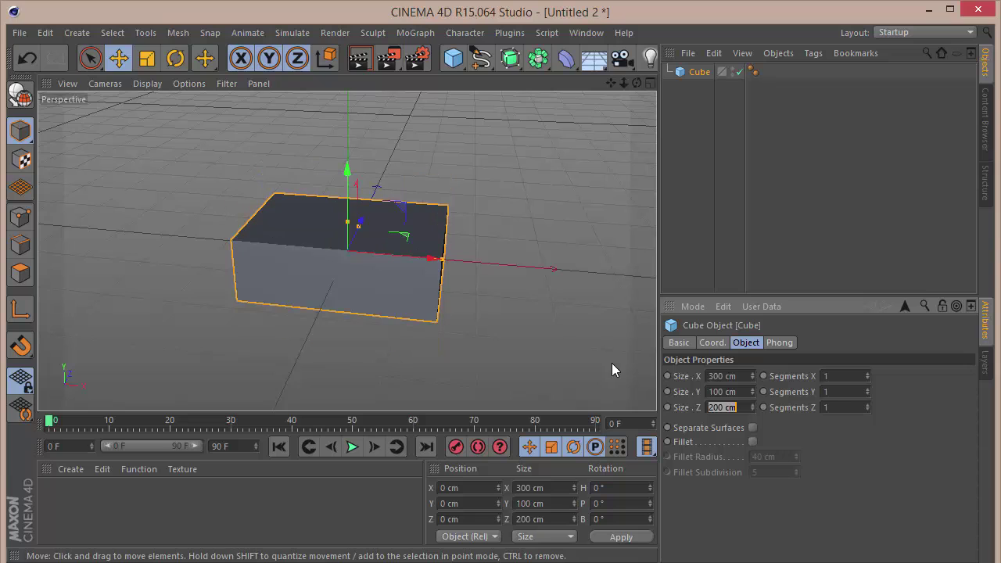
{"action": "left_click", "coordinate": [858, 497]}
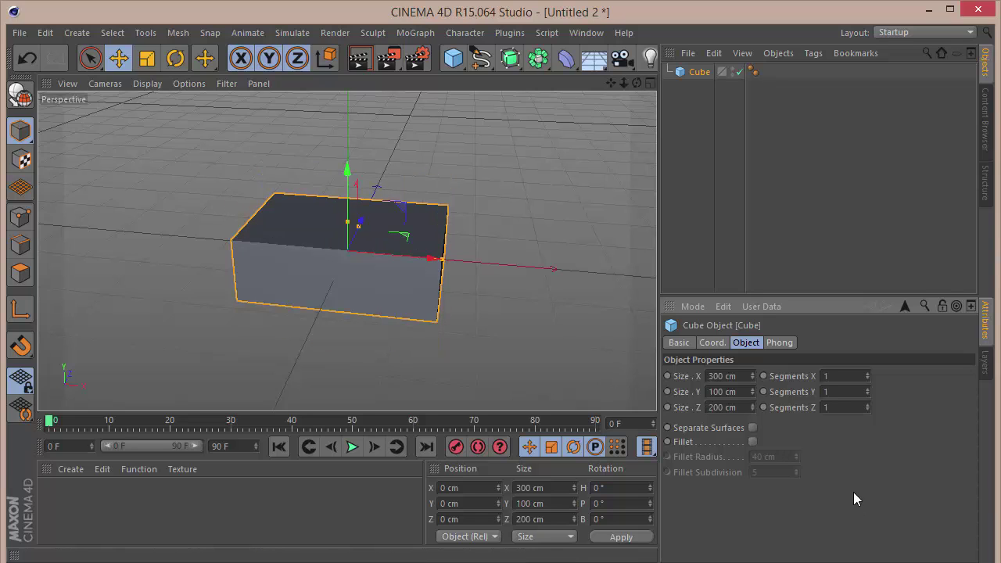
{"action": "double_click", "coordinate": [734, 405]}
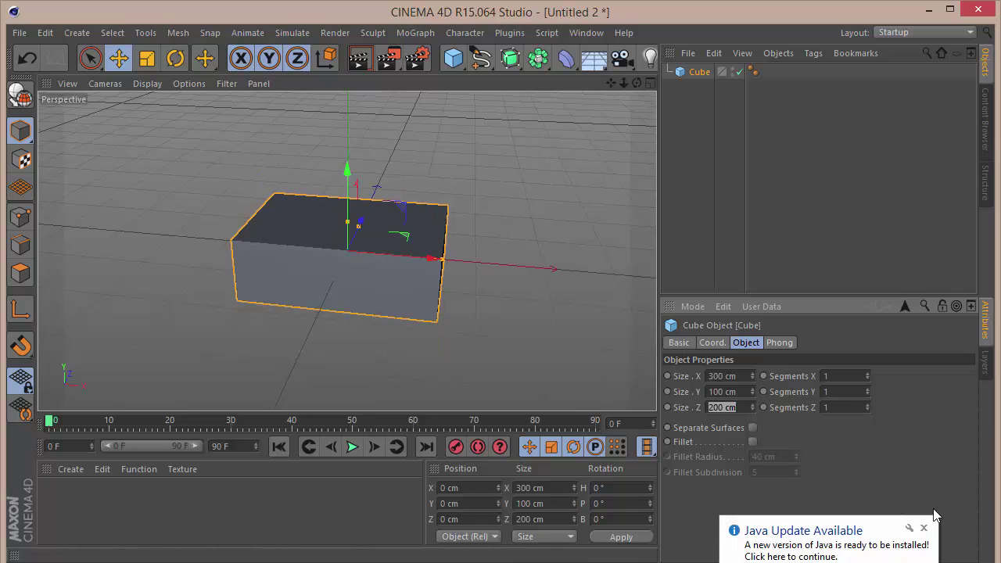
{"action": "left_click", "coordinate": [923, 529]}
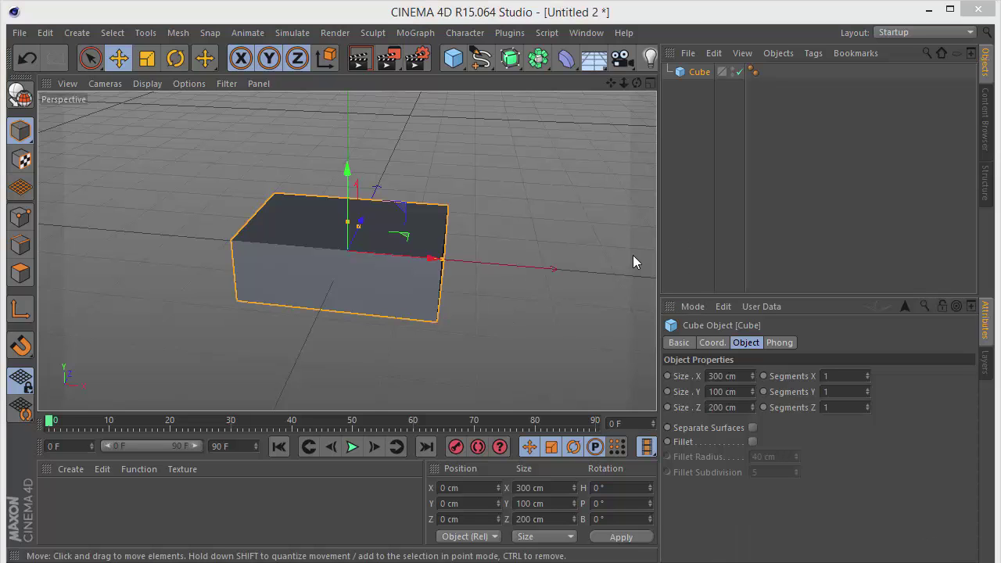
Add an arc spline of type Ring with an inner radius of 190 cm.
{"action": "left_click", "coordinate": [480, 57]}
{"action": "left_click", "coordinate": [559, 140]}
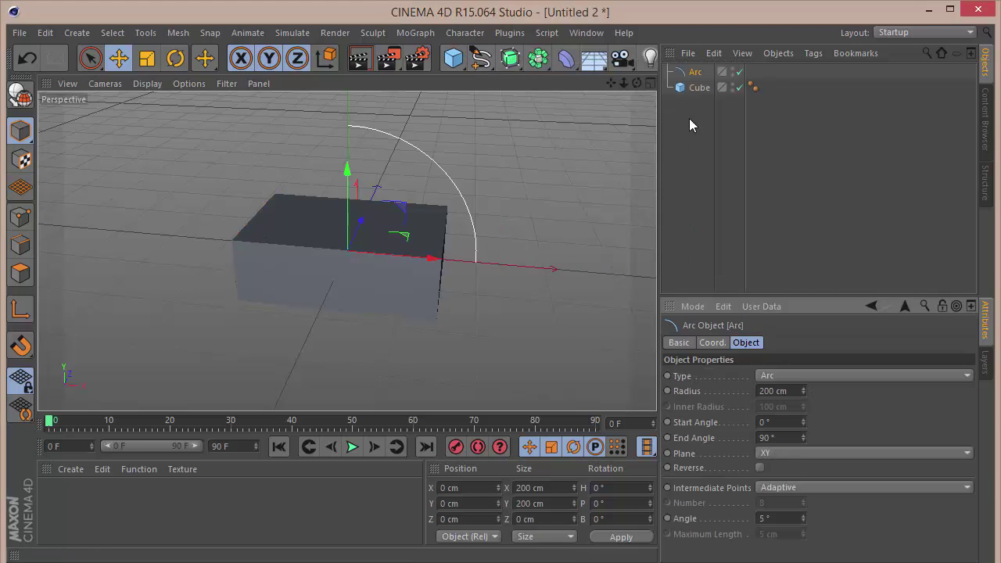
{"action": "left_click", "coordinate": [807, 377]}
{"action": "left_click", "coordinate": [796, 436]}
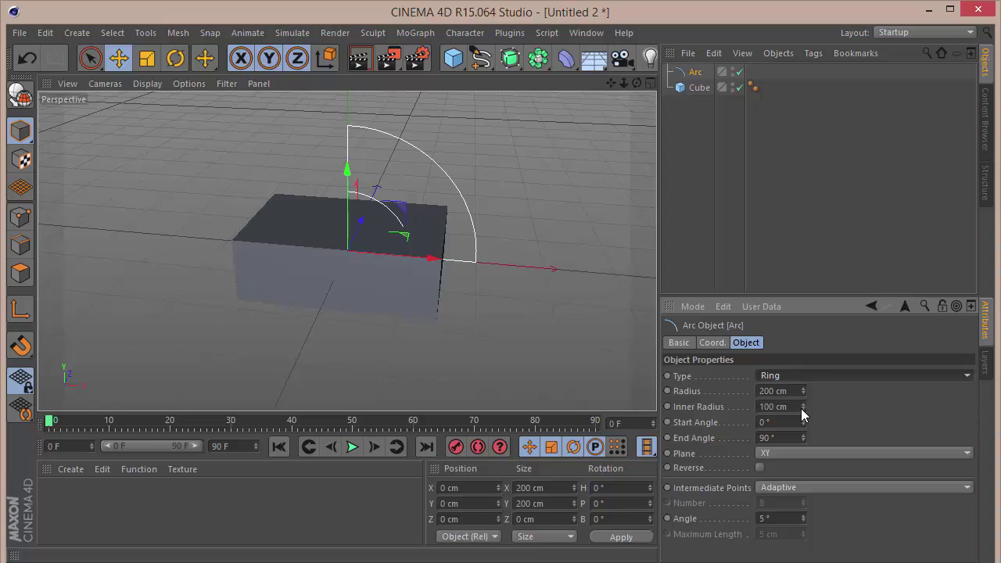
{"action": "left_click_drag", "start_coordinate": [804, 409], "coordinate": [557, 413]}
{"action": "type", "text": "190"}
{"action": "key", "text": "Return"}
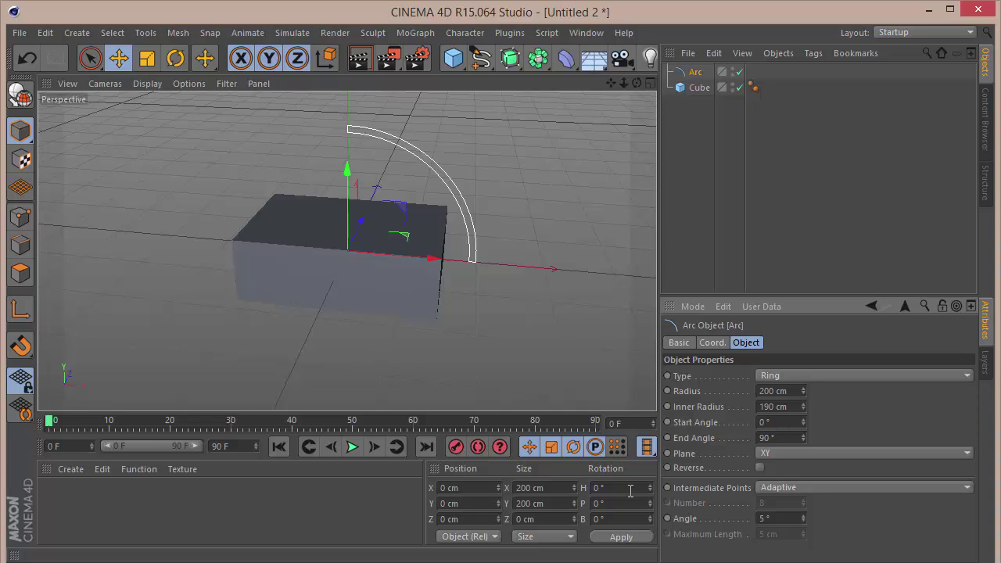
Rotate the arc to a bank angle of -45° so it curves symmetrically above the cube.
{"action": "left_click", "coordinate": [712, 342]}
{"action": "left_click_drag", "start_coordinate": [919, 390], "coordinate": [919, 367]}
{"action": "key", "text": "ctrl+z"}
{"action": "left_click_drag", "start_coordinate": [919, 406], "coordinate": [739, 417]}
{"action": "type", "text": "-"}
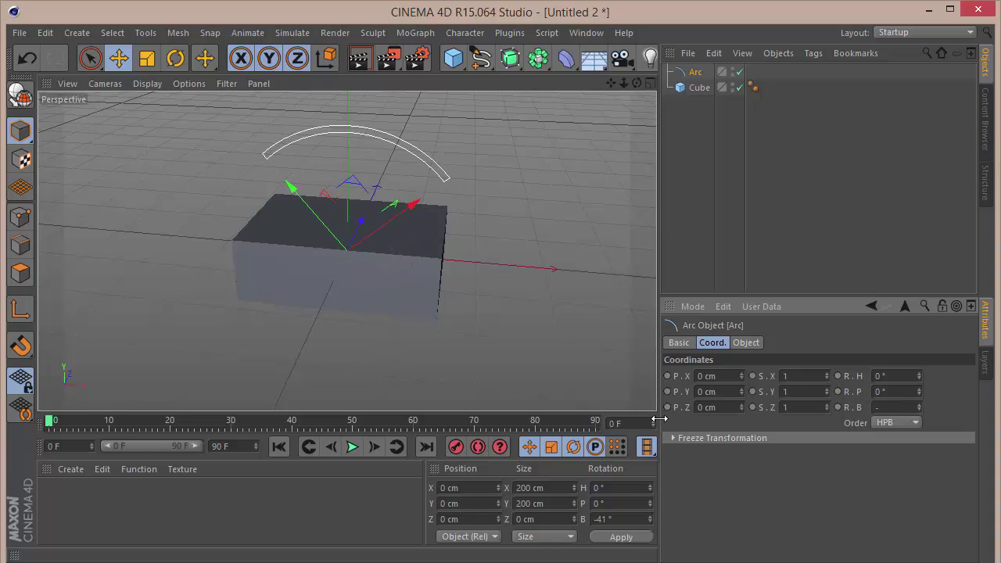
{"action": "type", "text": "45"}
{"action": "key", "text": "Return"}
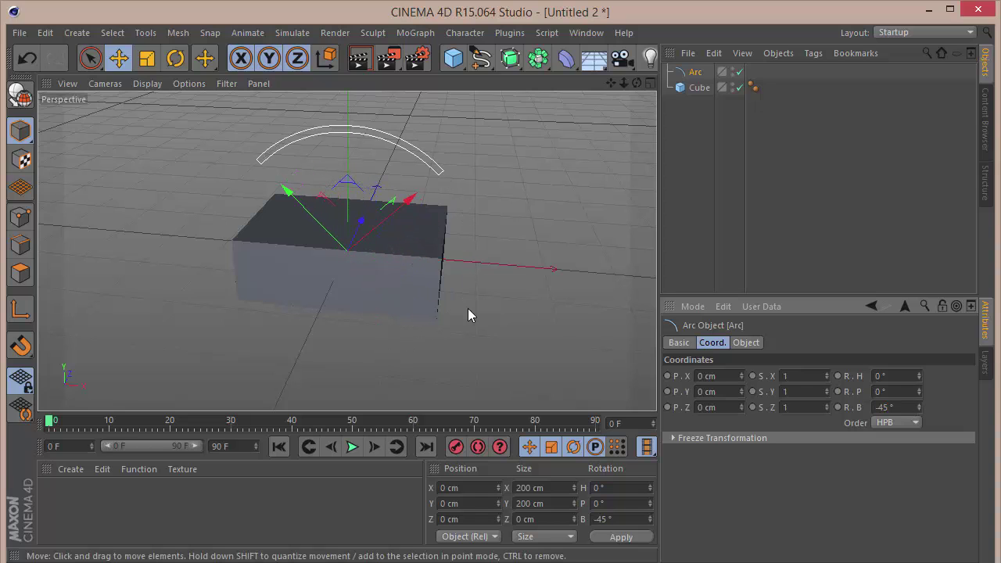
Compare the arc with the cube in the top and front views and dismiss the application error dialog.
{"action": "key", "text": "F2"}
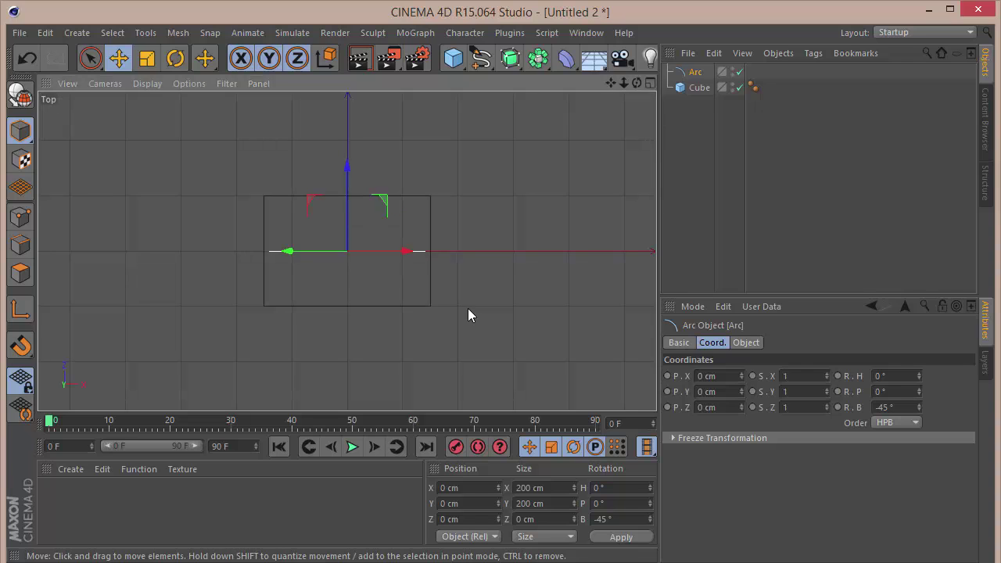
{"action": "key", "text": "F4"}
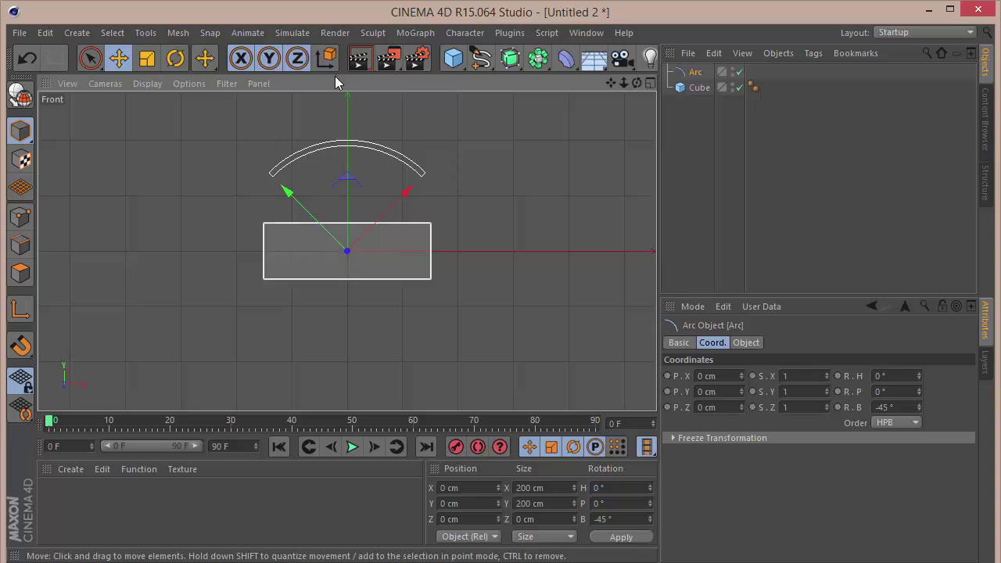
{"action": "left_click", "coordinate": [649, 83]}
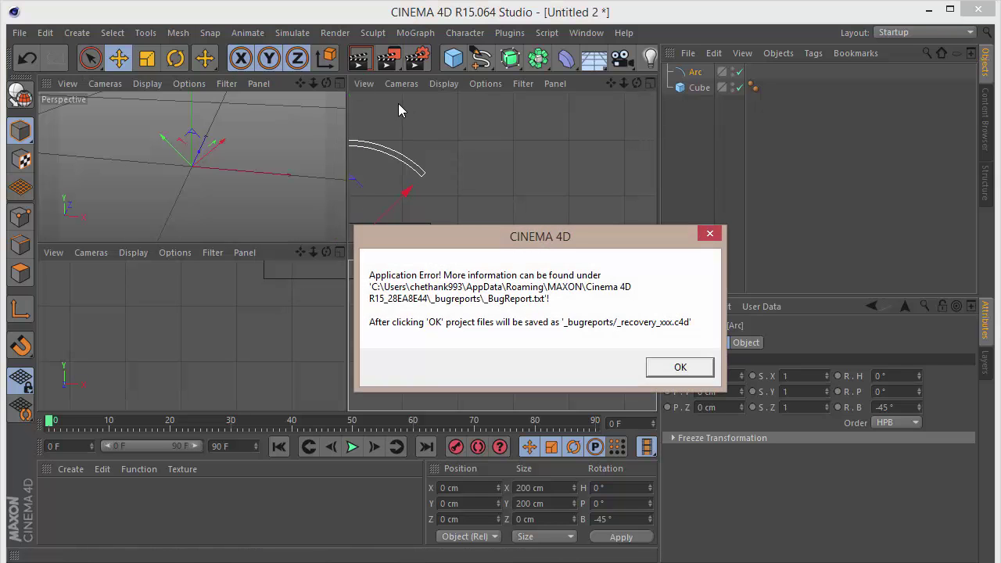
{"action": "left_click", "coordinate": [661, 374]}
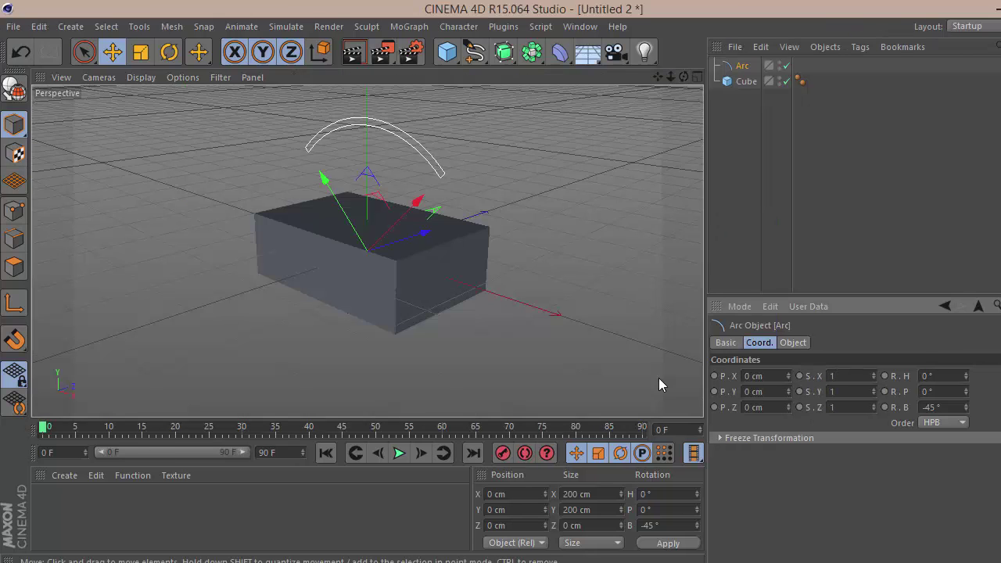
Extrude the arc by 220 cm in Z to form a curved cover plate.
{"action": "left_click_drag", "start_coordinate": [684, 77], "coordinate": [367, 251]}
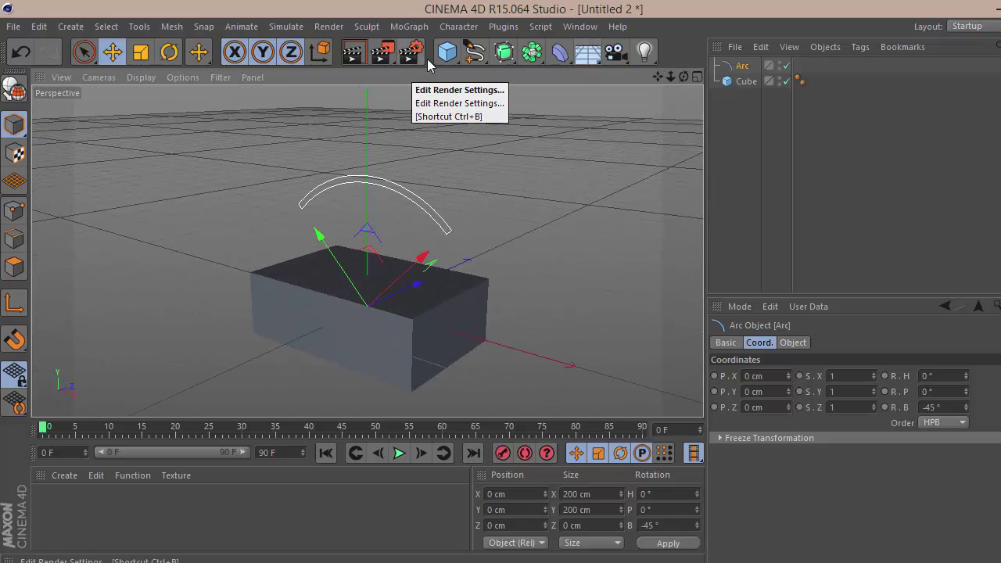
{"action": "left_click_drag", "start_coordinate": [498, 55], "coordinate": [749, 72]}
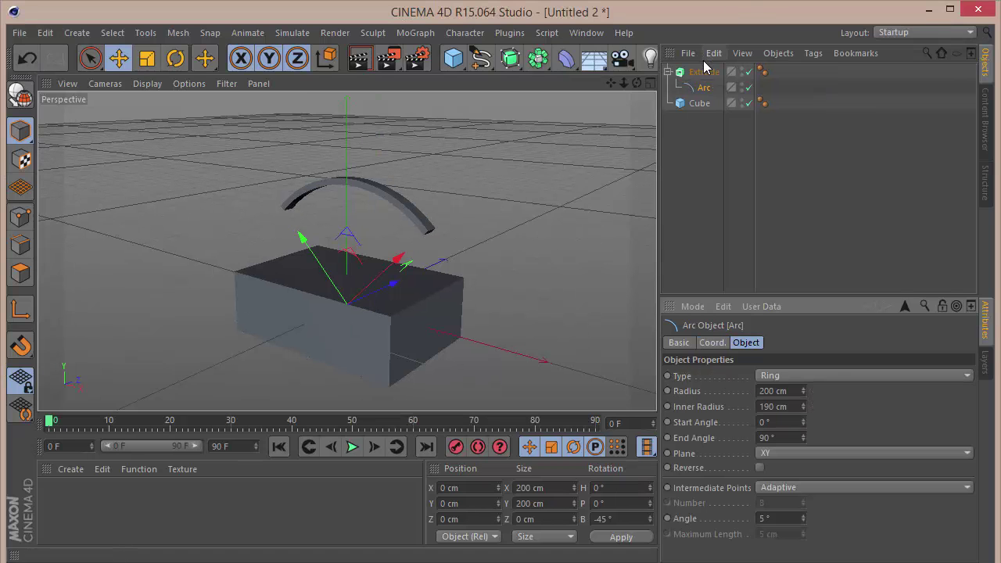
{"action": "left_click", "coordinate": [703, 72]}
{"action": "left_click", "coordinate": [745, 342]}
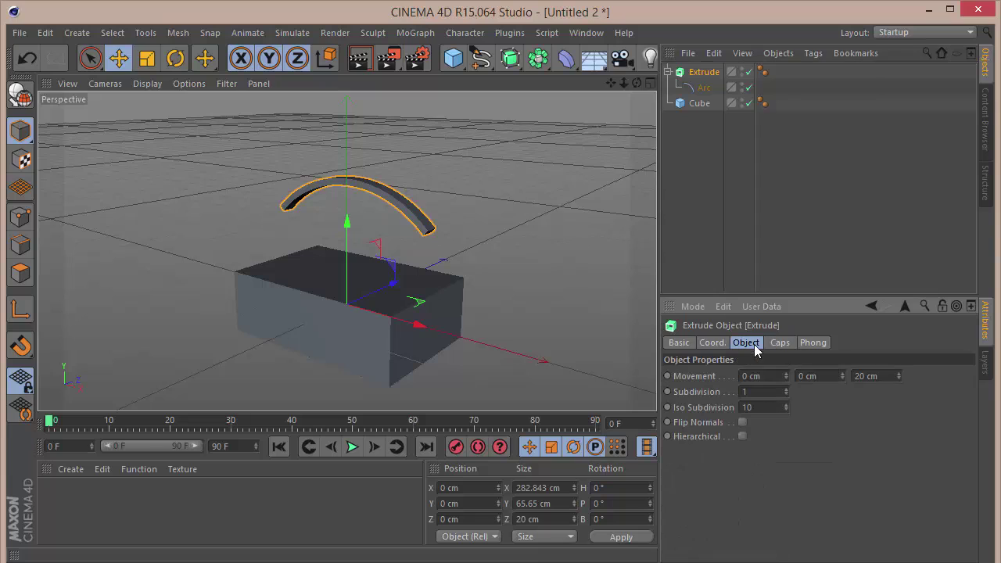
{"action": "left_click", "coordinate": [892, 376]}
{"action": "type", "text": "220"}
{"action": "key", "text": "Return"}
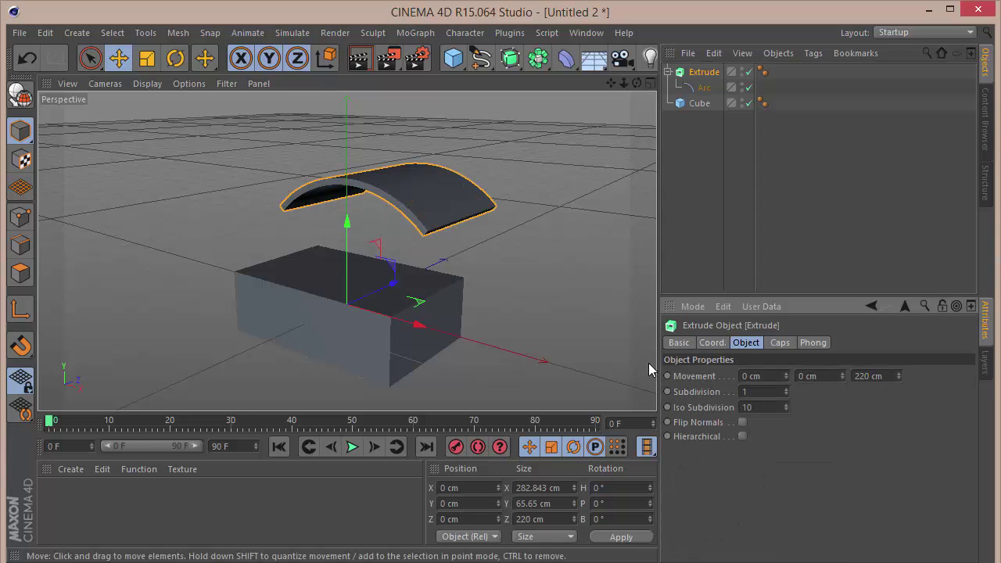
Set the extrusion's start and end to Fillet Cap, each with 3 steps and a 1 cm radius.
{"action": "left_click", "coordinate": [779, 343]}
{"action": "left_click", "coordinate": [784, 376]}
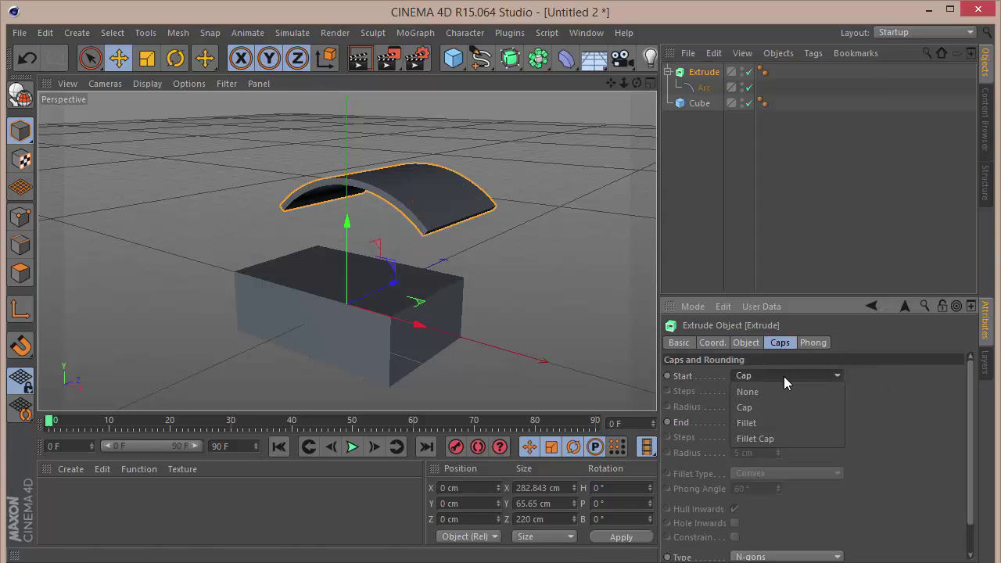
{"action": "left_click", "coordinate": [788, 438]}
{"action": "left_click", "coordinate": [789, 422]}
{"action": "left_click", "coordinate": [783, 482]}
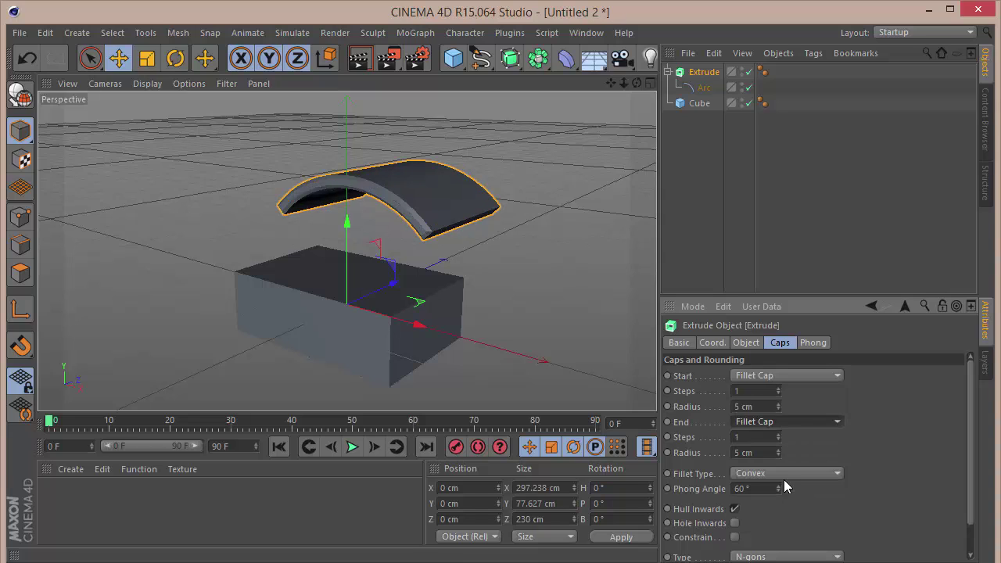
{"action": "type", "text": "3"}
{"action": "key", "text": "Tab"}
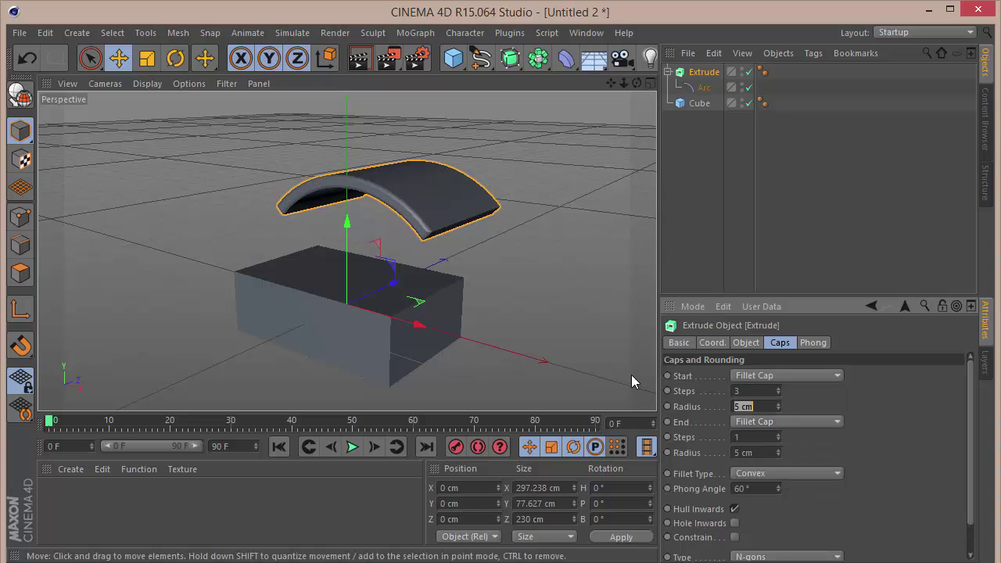
{"action": "type", "text": "1"}
{"action": "key", "text": "Tab"}
{"action": "key", "text": "Tab"}
{"action": "type", "text": "3"}
{"action": "key", "text": "Tab"}
{"action": "type", "text": "1"}
{"action": "key", "text": "Return"}
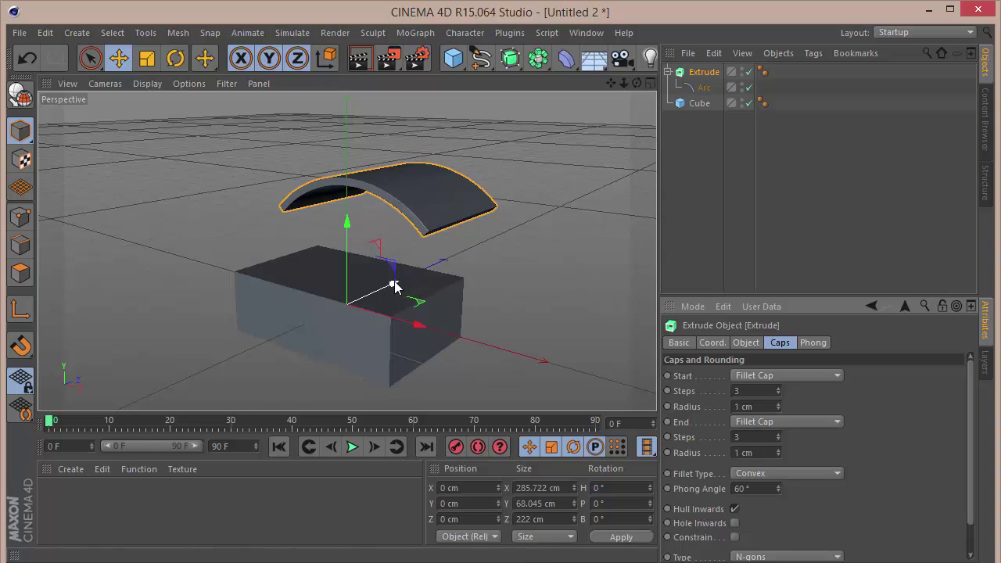
Move the arc along Z to about -112 cm so the curved plate is centred over the cube.
{"action": "left_click_drag", "start_coordinate": [636, 83], "coordinate": [667, 83]}
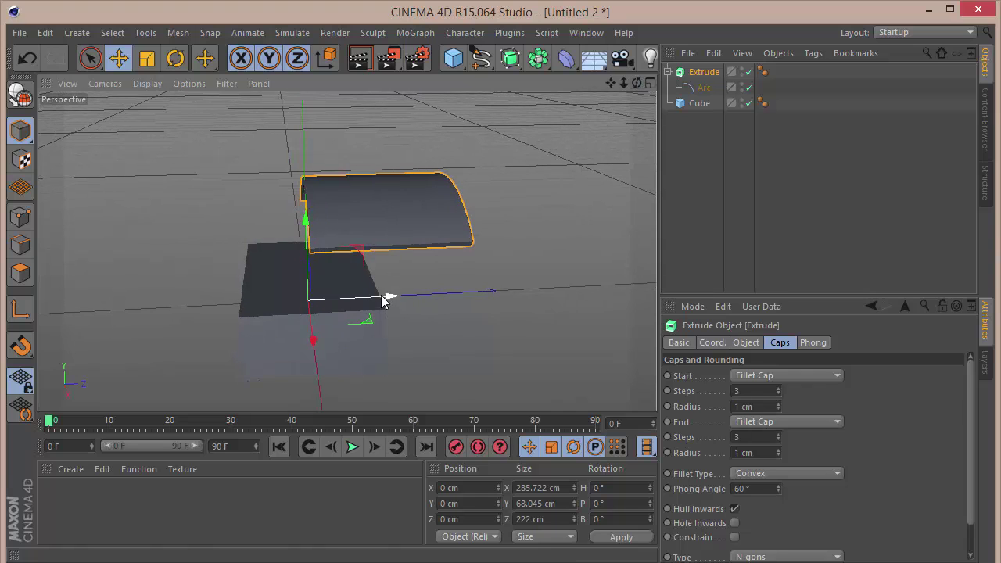
{"action": "left_click_drag", "start_coordinate": [385, 304], "coordinate": [310, 307]}
{"action": "key", "text": "ctrl+z"}
{"action": "left_click", "coordinate": [699, 89]}
{"action": "key", "text": "F2"}
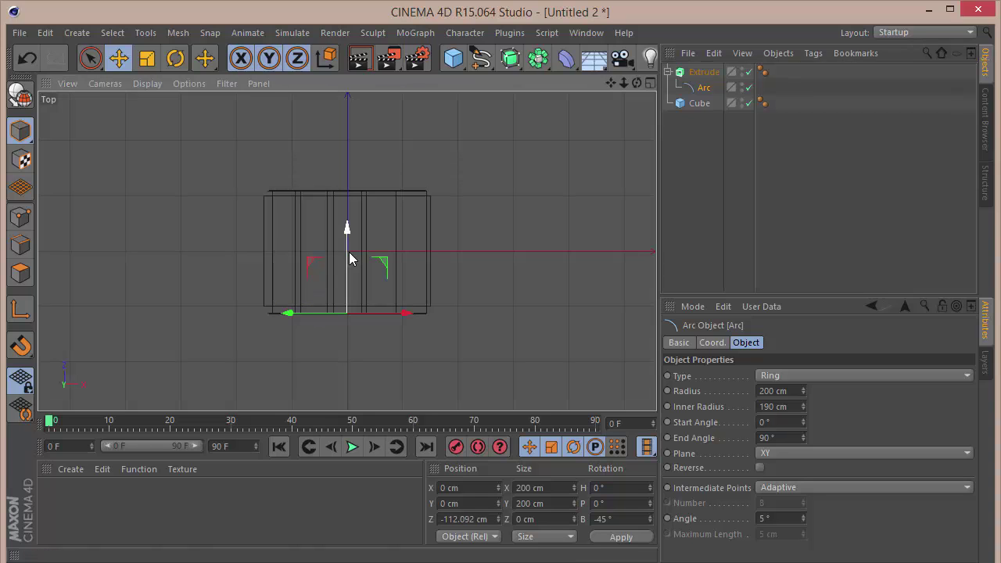
{"action": "left_click_drag", "start_coordinate": [349, 258], "coordinate": [352, 251]}
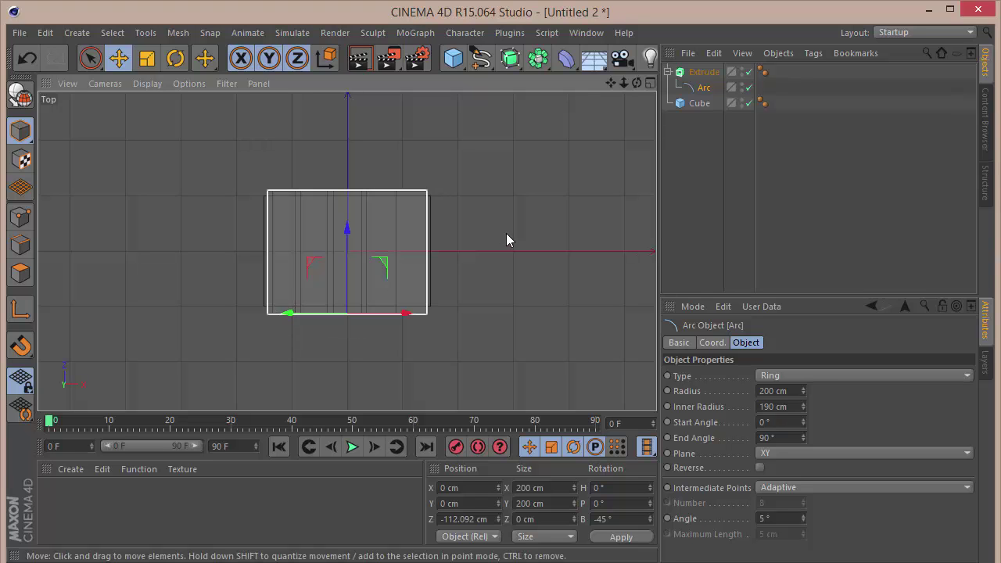
{"action": "key", "text": "F1"}
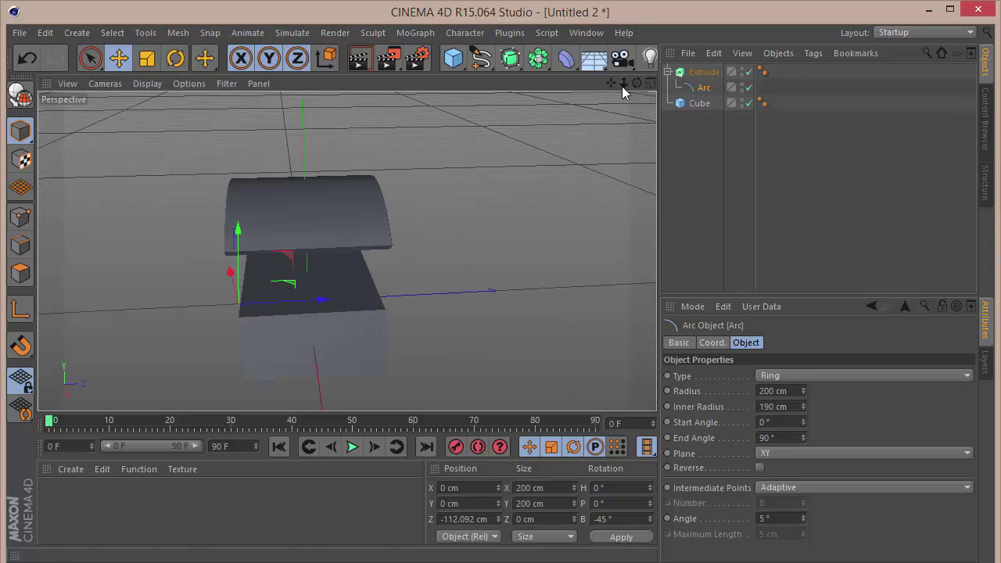
Switch to world coordinates and lower the arc along Y to about -117 cm, bringing the curved plate onto the cube.
{"action": "left_click_drag", "start_coordinate": [637, 83], "coordinate": [733, 17]}
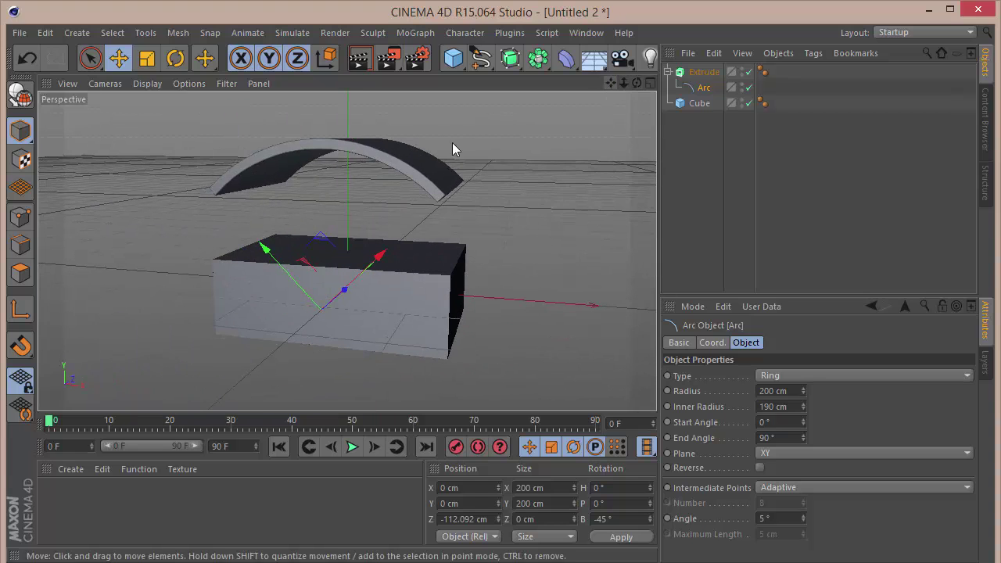
{"action": "left_click", "coordinate": [327, 59]}
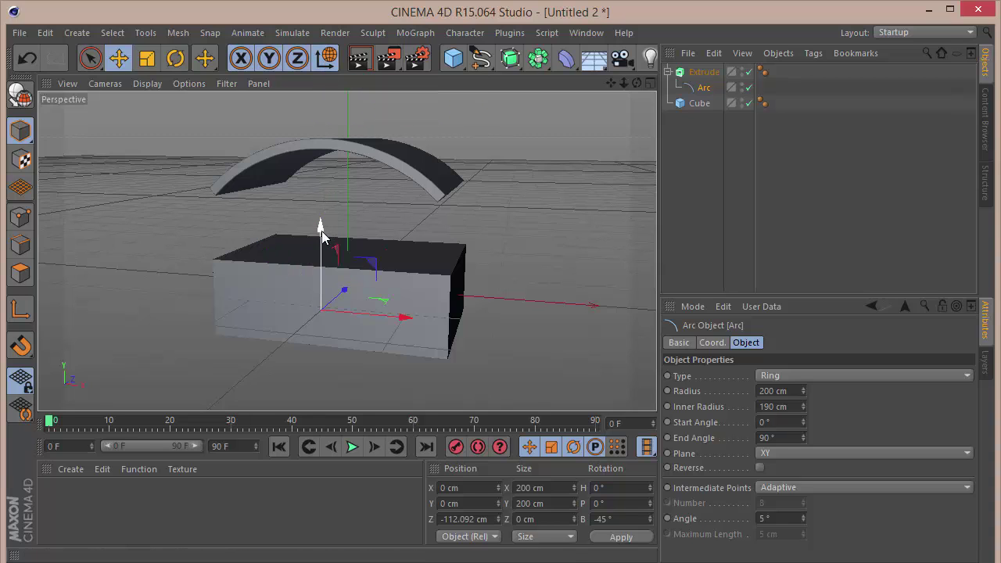
{"action": "left_click_drag", "start_coordinate": [321, 227], "coordinate": [331, 328]}
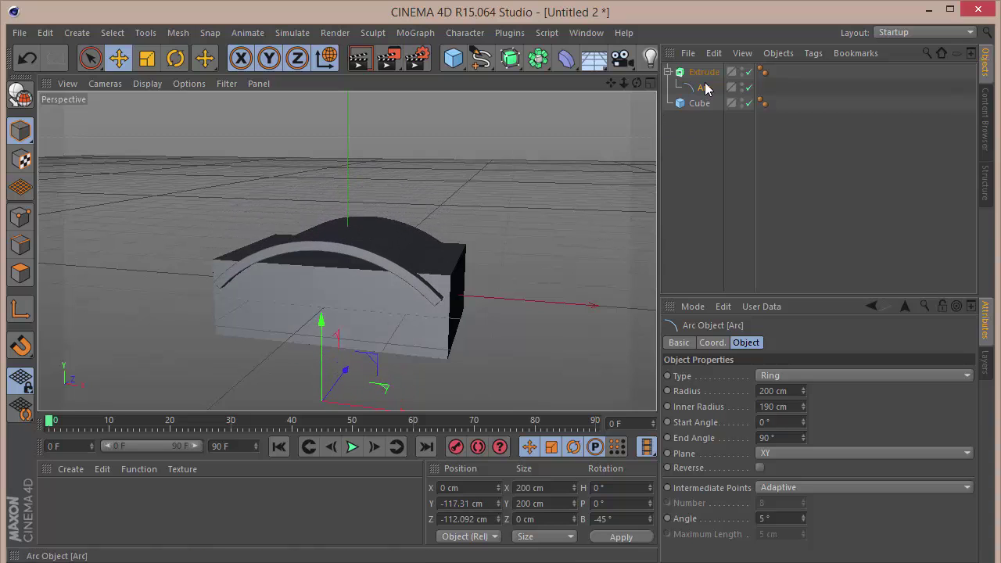
Make the arc editable and scale it along world X until the curved plate is about 456 cm wide, overhanging the cube.
{"action": "key", "text": "c"}
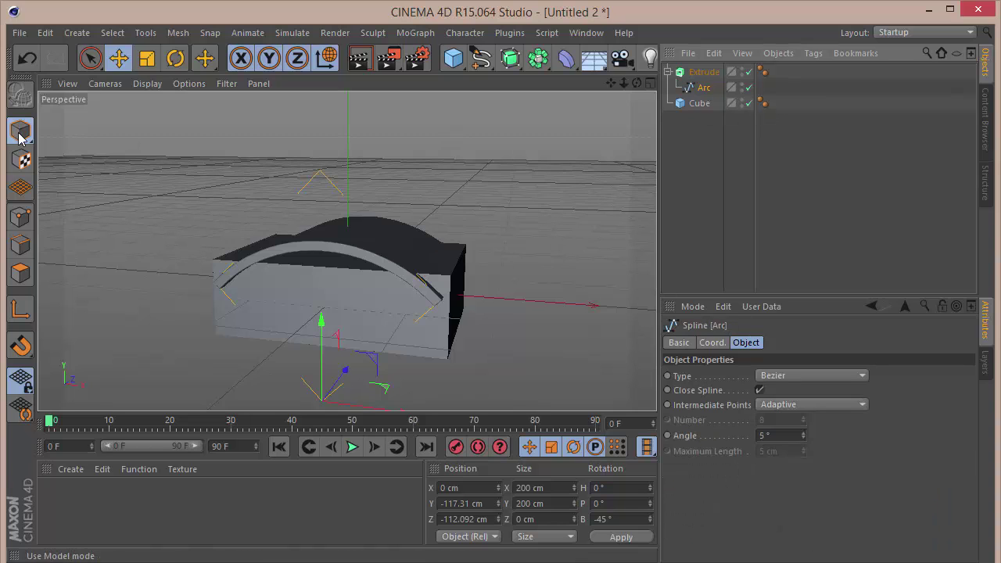
{"action": "key", "text": "t"}
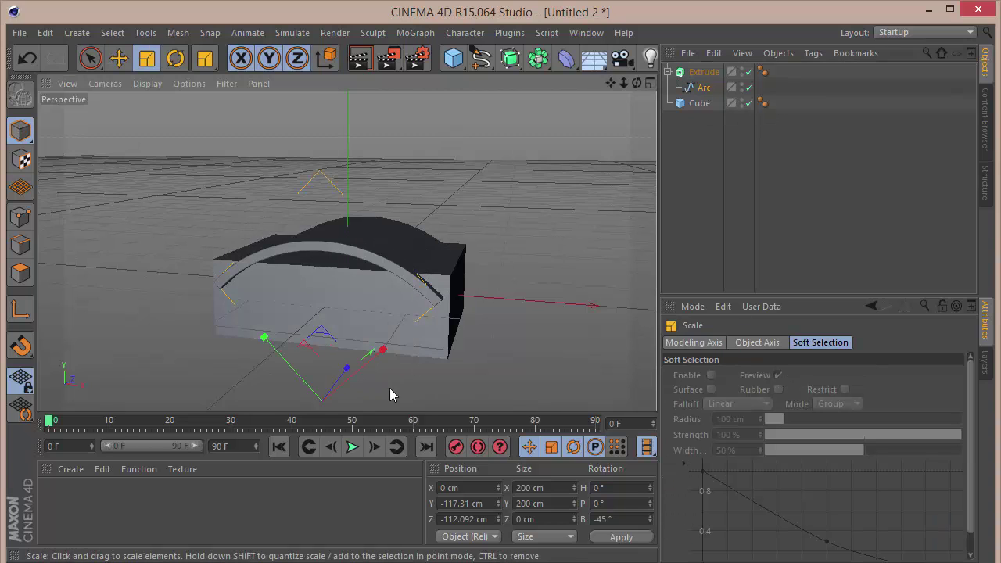
{"action": "left_click", "coordinate": [328, 58]}
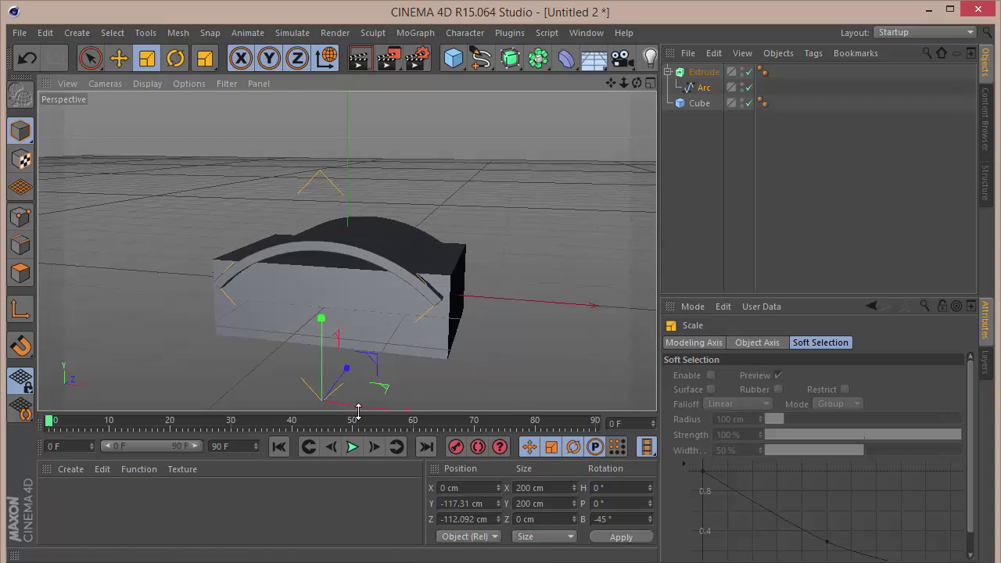
{"action": "left_click_drag", "start_coordinate": [369, 410], "coordinate": [384, 410]}
{"action": "left_click", "coordinate": [672, 180]}
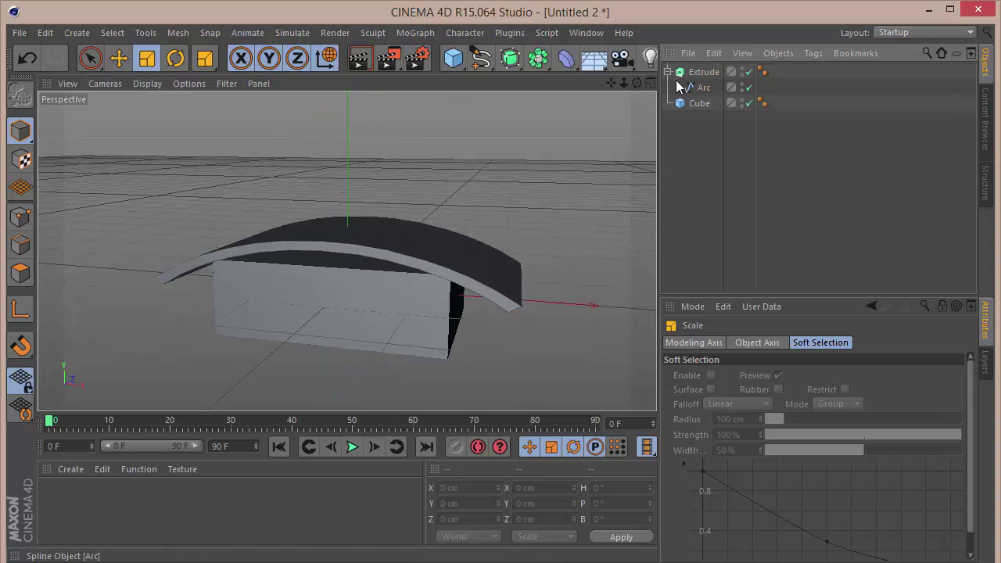
Set the Y position of the curved plate's Extrude object to -10 cm.
{"action": "mouse_move", "coordinate": [636, 83]}
{"action": "left_mouse_down"}
{"action": "mouse_move", "coordinate": [643, 56]}
{"action": "mouse_move", "coordinate": [649, 82]}
{"action": "mouse_move", "coordinate": [617, 81]}
{"action": "mouse_move", "coordinate": [616, 72]}
{"action": "mouse_move", "coordinate": [636, 82]}
{"action": "left_mouse_up"}
{"action": "left_click", "coordinate": [702, 73]}
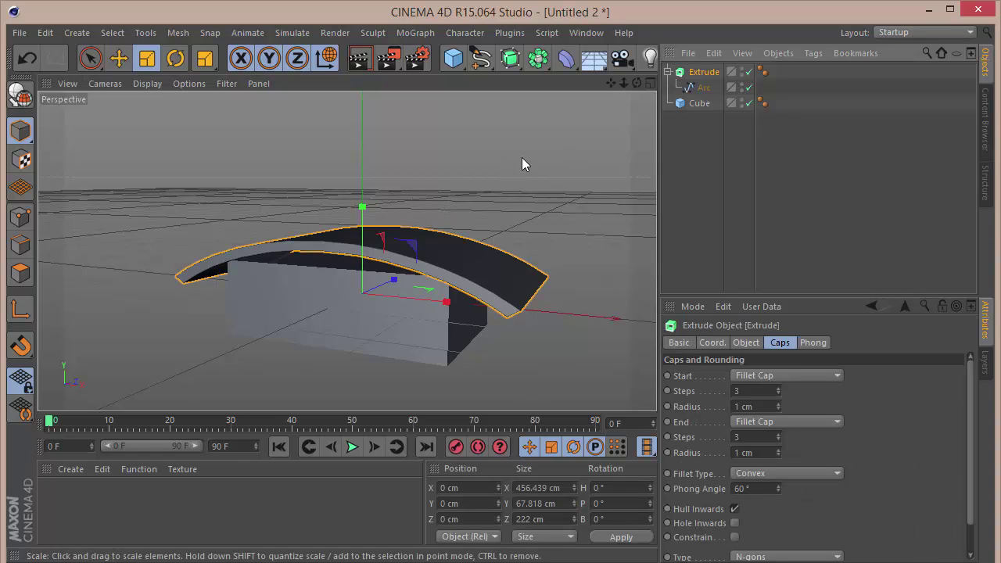
{"action": "key", "text": "ctrl+z"}
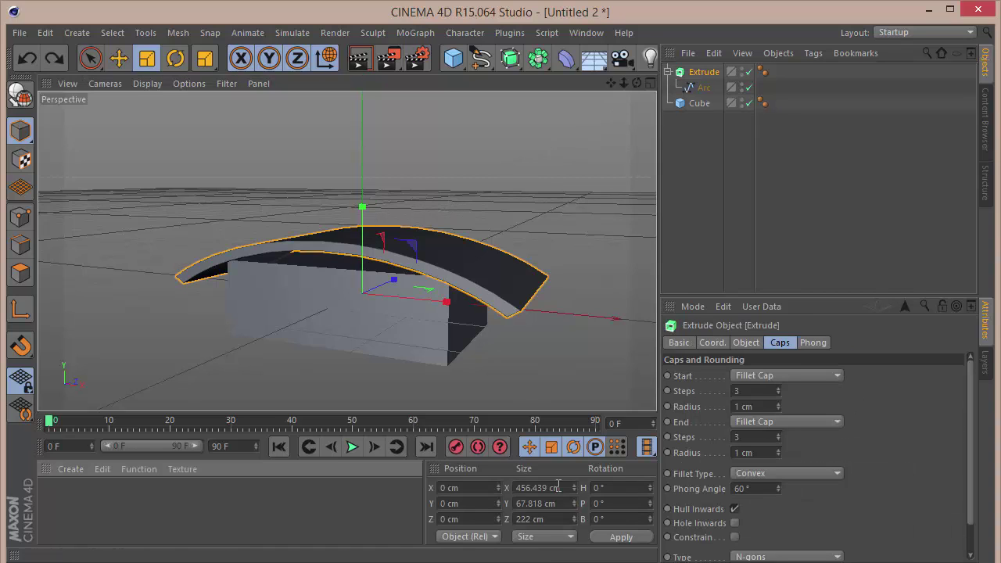
{"action": "key", "text": "ctrl+y"}
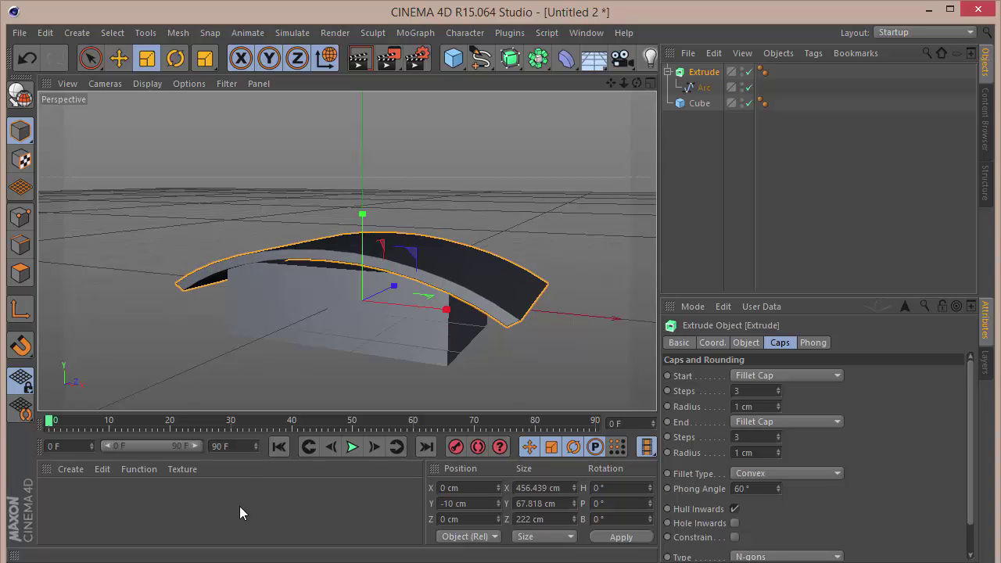
{"action": "left_click_drag", "start_coordinate": [637, 83], "coordinate": [649, 65]}
{"action": "left_click_drag", "start_coordinate": [347, 250], "coordinate": [376, 297], "text": "alt"}
Try a Y size of 150 cm for the cube and undo it.
{"action": "left_click", "coordinate": [699, 103]}
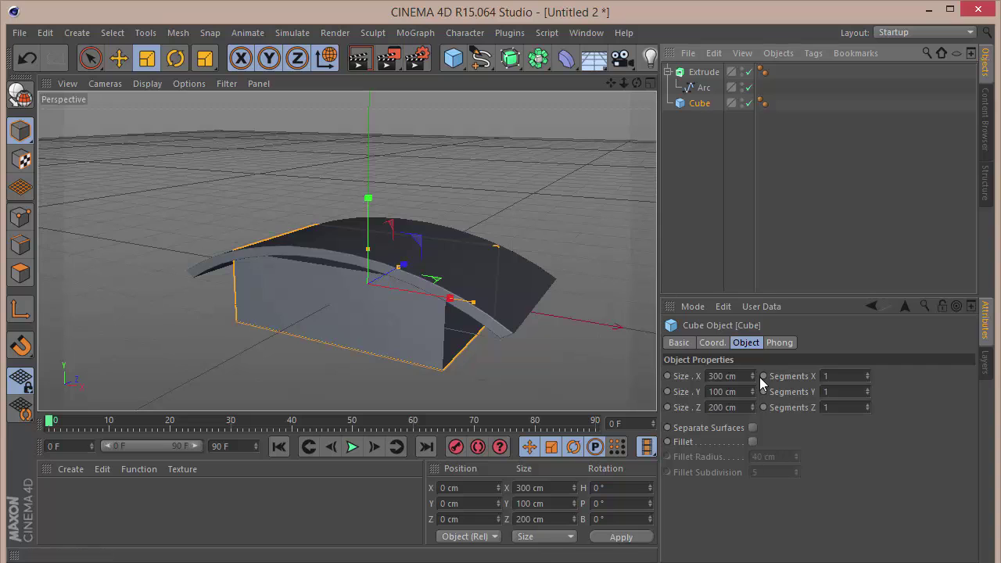
{"action": "left_click_drag", "start_coordinate": [754, 387], "coordinate": [564, 387]}
{"action": "type", "text": "150"}
{"action": "key", "text": "Return"}
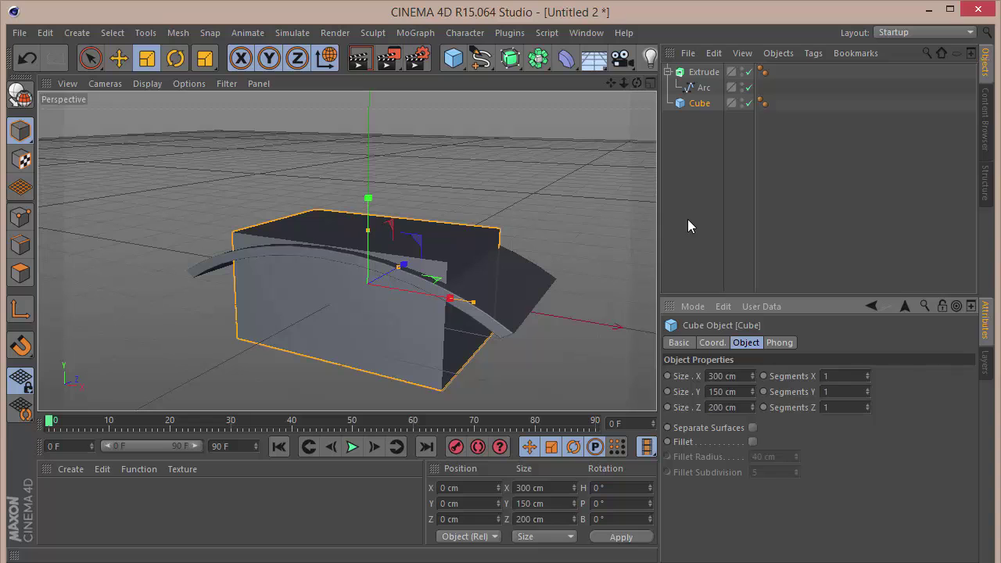
{"action": "key", "text": "ctrl+z"}
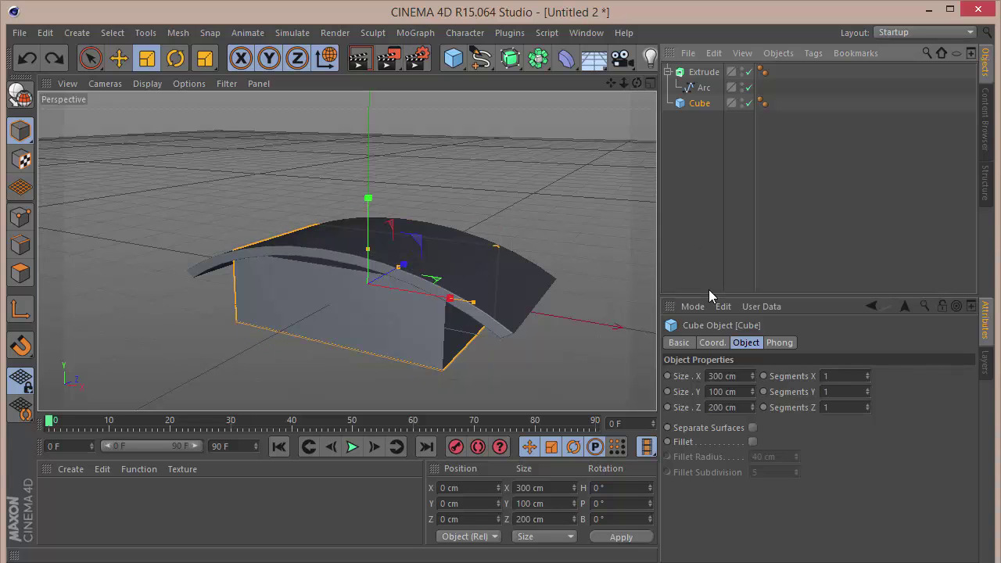
Set the cube's Y size to 130 cm so its upper part reaches through the curved plate.
{"action": "left_click_drag", "start_coordinate": [753, 391], "coordinate": [753, 375]}
{"action": "left_click_drag", "start_coordinate": [637, 83], "coordinate": [688, 54]}
{"action": "left_click_drag", "start_coordinate": [346, 250], "coordinate": [344, 261], "text": "alt"}
{"action": "left_click", "coordinate": [741, 392]}
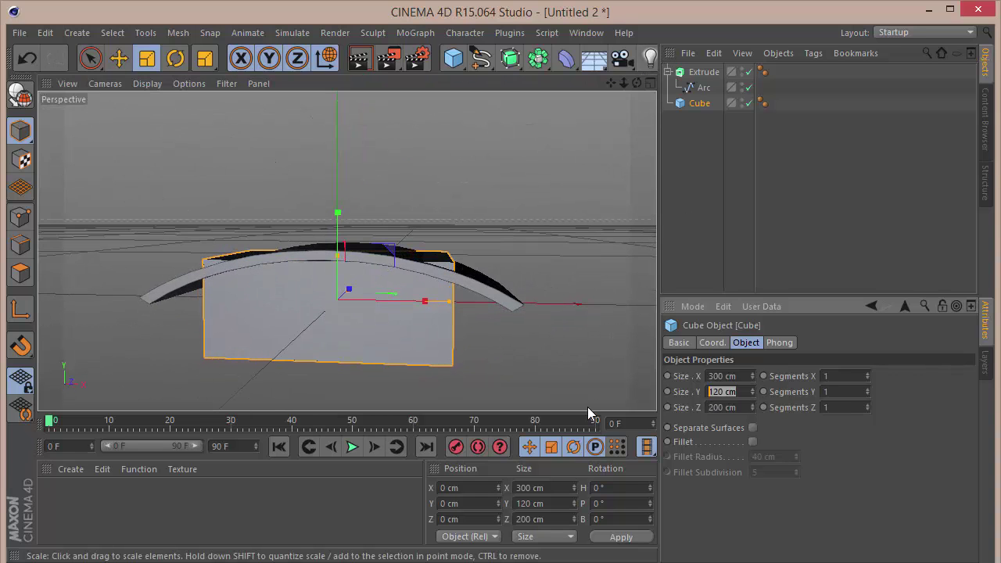
{"action": "type", "text": "139"}
{"action": "key", "text": "Return"}
{"action": "left_click_drag", "start_coordinate": [639, 83], "coordinate": [622, 88]}
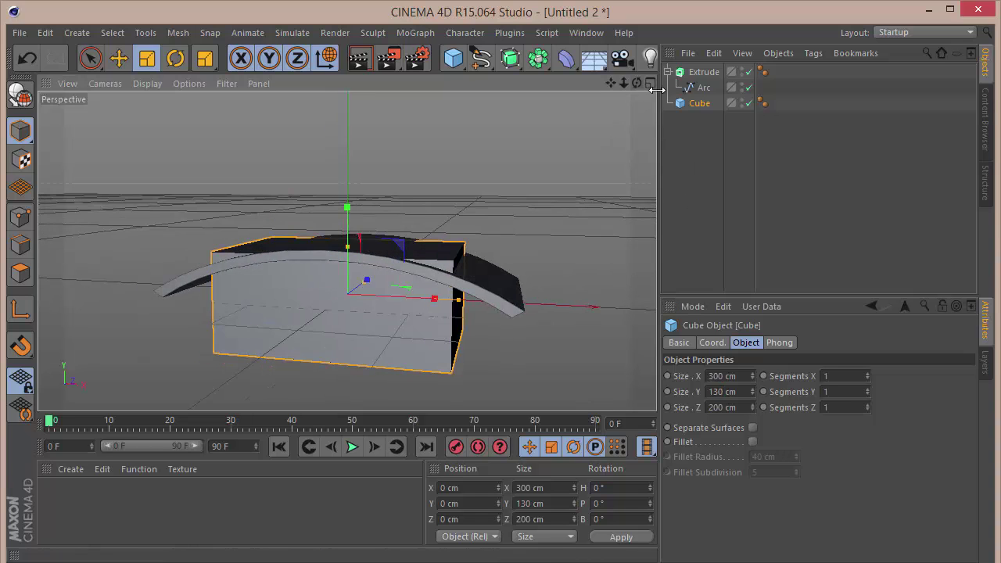
Duplicate the cube, place the copy below the original in the object hierarchy and hide it in the viewport.
{"action": "key", "text": "ctrl+c"}
{"action": "key", "text": "ctrl+v"}
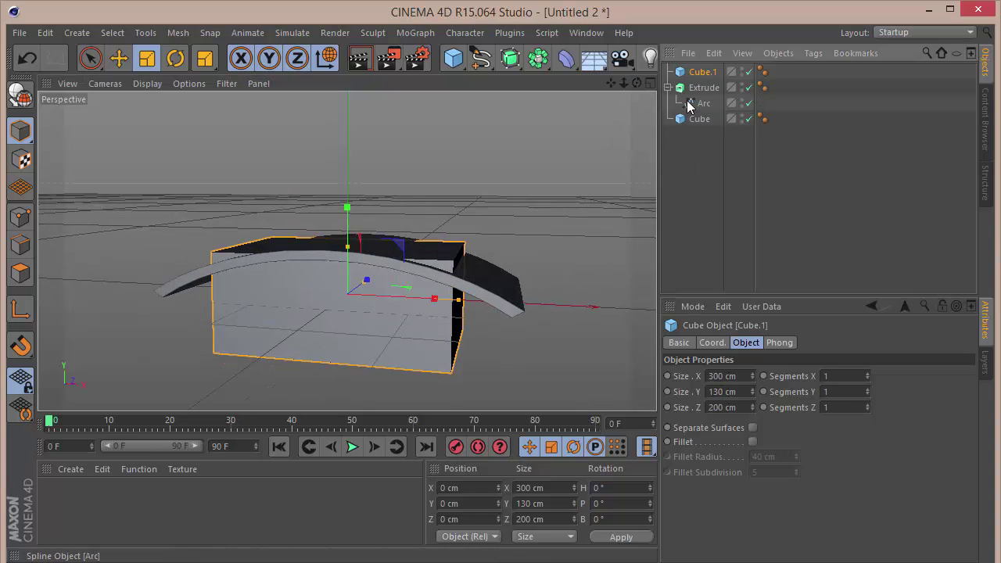
{"action": "left_click_drag", "start_coordinate": [701, 71], "coordinate": [735, 132]}
{"action": "left_click", "coordinate": [742, 114]}
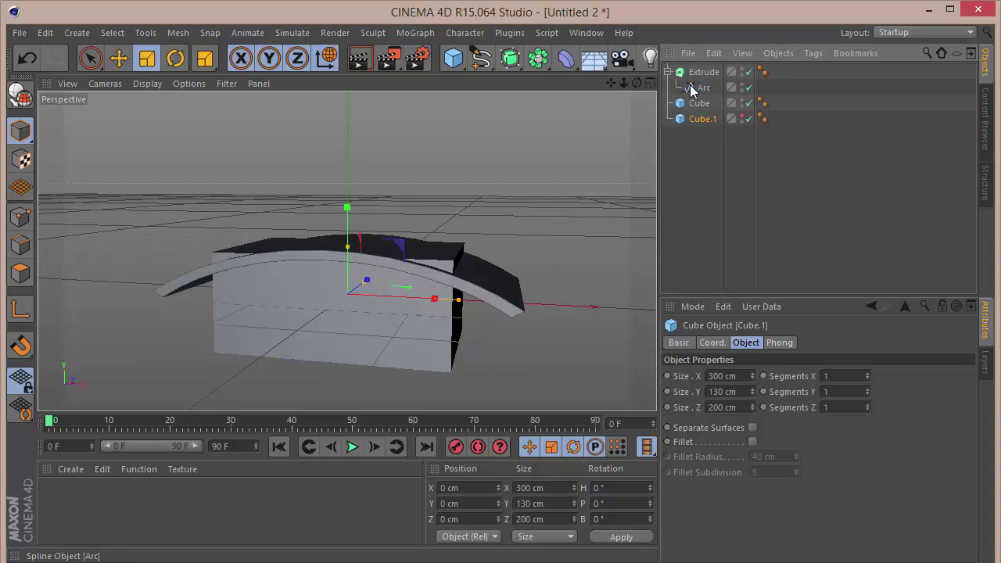
Add a Boole object with the cube as first child and the extrusion as second, subtracting the plate from the cube.
{"action": "left_click", "coordinate": [669, 71]}
{"action": "left_click", "coordinate": [575, 63]}
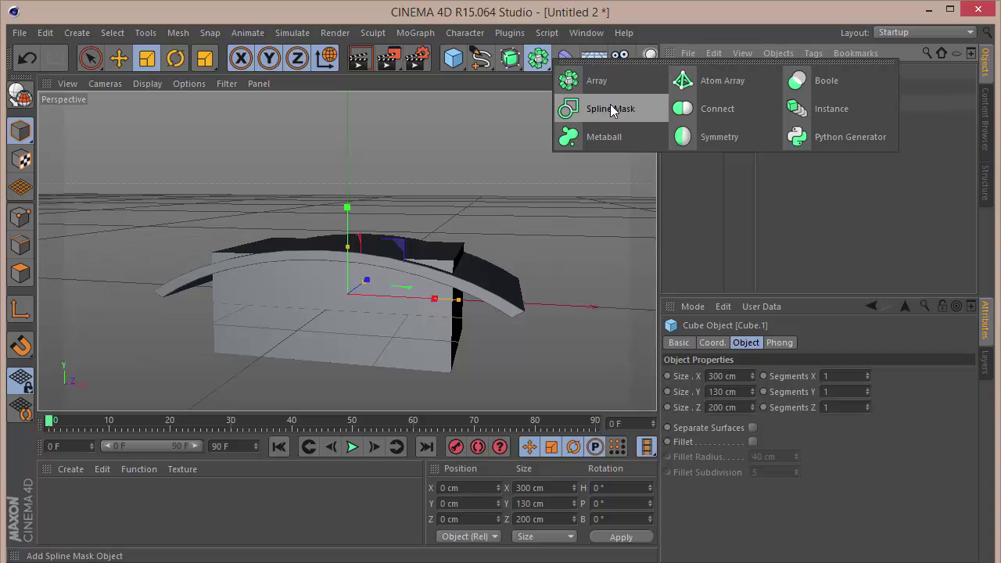
{"action": "left_click", "coordinate": [809, 82]}
{"action": "mouse_move", "coordinate": [710, 86]}
{"action": "left_mouse_down"}
{"action": "mouse_move", "coordinate": [706, 73]}
{"action": "mouse_move", "coordinate": [713, 96]}
{"action": "mouse_move", "coordinate": [710, 80]}
{"action": "left_mouse_up"}
{"action": "left_click", "coordinate": [725, 194]}
{"action": "left_click", "coordinate": [710, 179]}
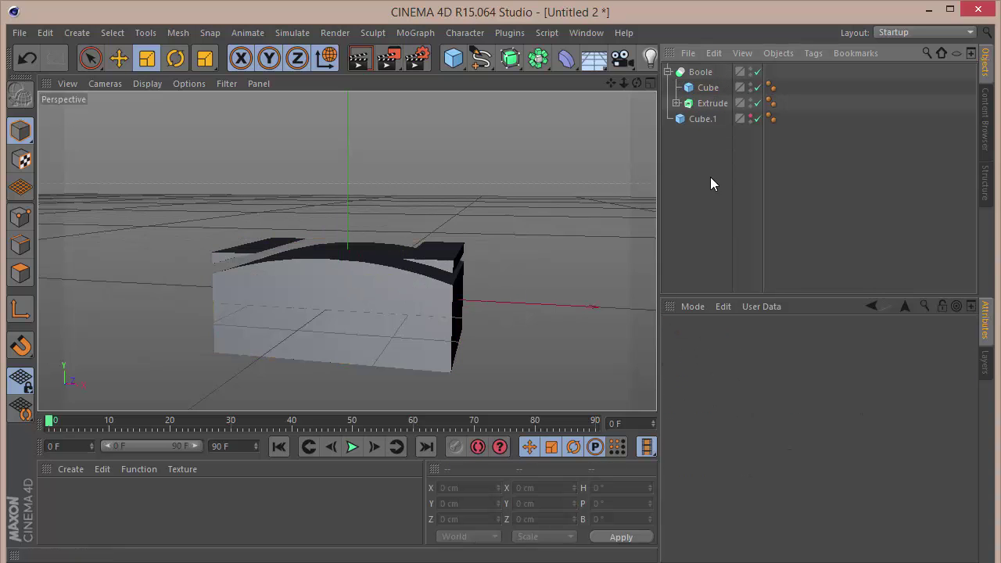
{"action": "left_click_drag", "start_coordinate": [636, 83], "coordinate": [347, 250]}
{"action": "left_click_drag", "start_coordinate": [637, 83], "coordinate": [635, 88]}
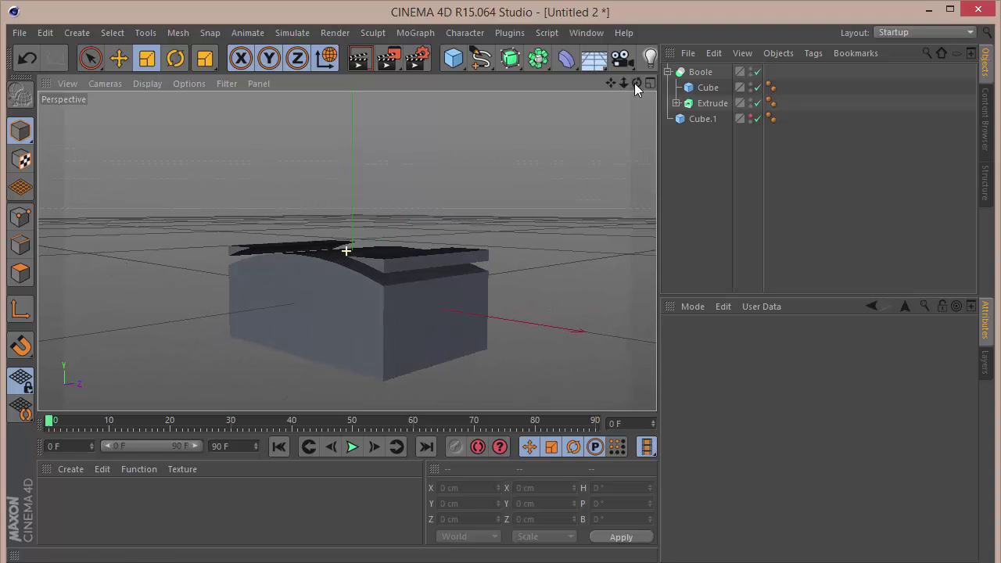
Delete the hidden duplicate cube outside the Boole.
{"action": "left_click", "coordinate": [676, 103]}
{"action": "left_click", "coordinate": [699, 134]}
{"action": "key", "text": "Delete"}
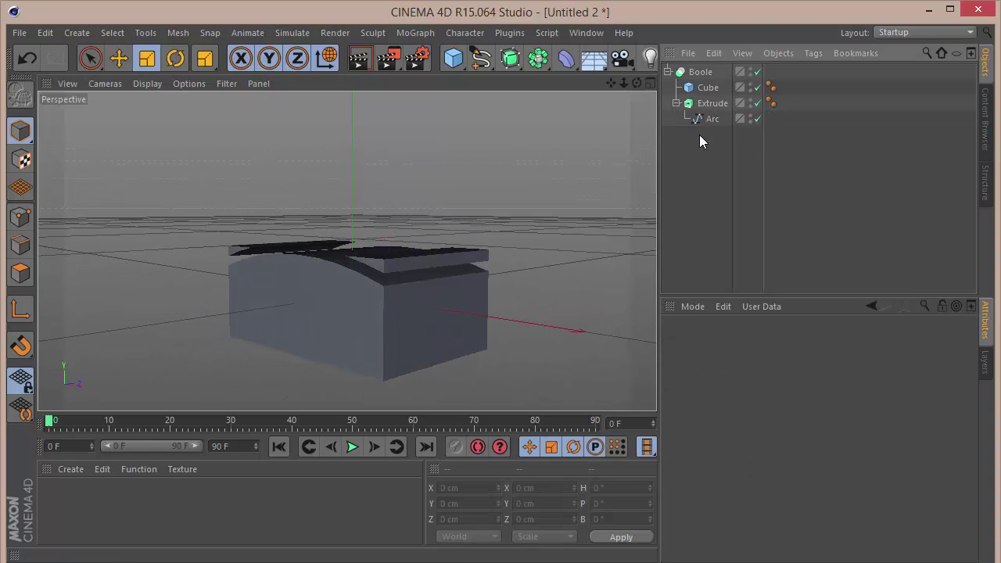
Duplicate the extruded plate from the Boole, place the copy below the Boole at root level and hide it in the viewport.
{"action": "left_click", "coordinate": [710, 103]}
{"action": "key", "text": "ctrl+c"}
{"action": "key", "text": "ctrl+v"}
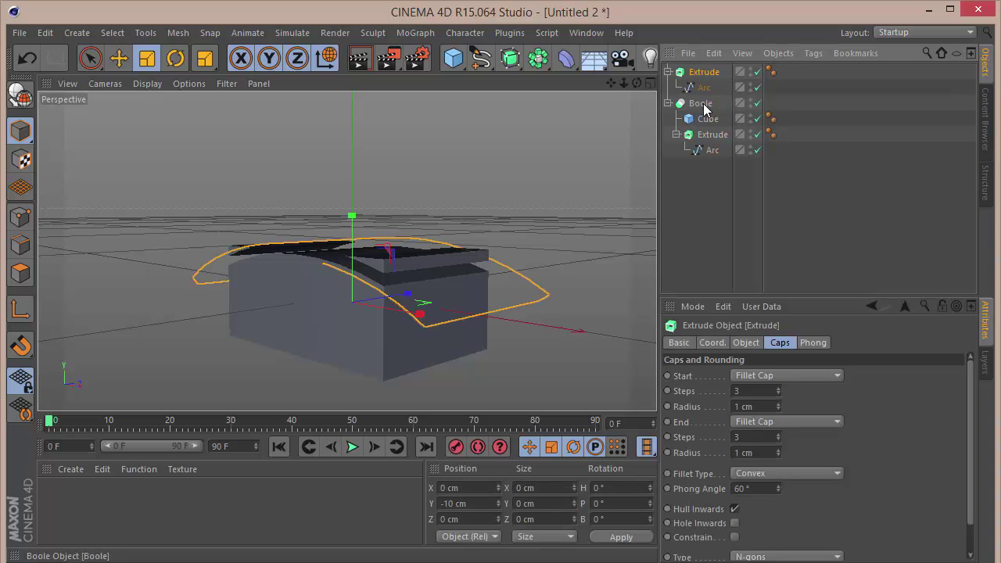
{"action": "left_click", "coordinate": [668, 103]}
{"action": "left_click_drag", "start_coordinate": [705, 73], "coordinate": [703, 162]}
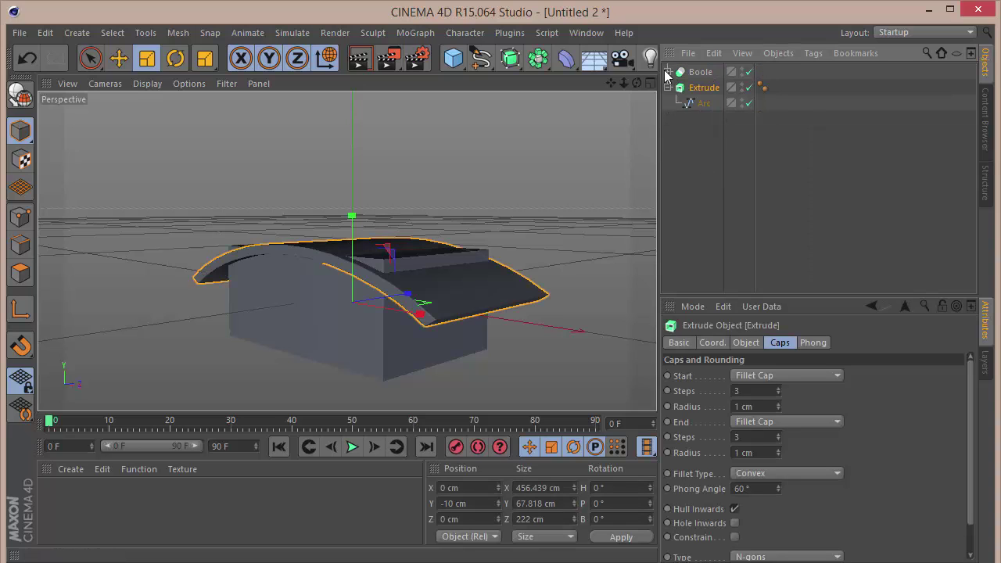
{"action": "left_click", "coordinate": [742, 84]}
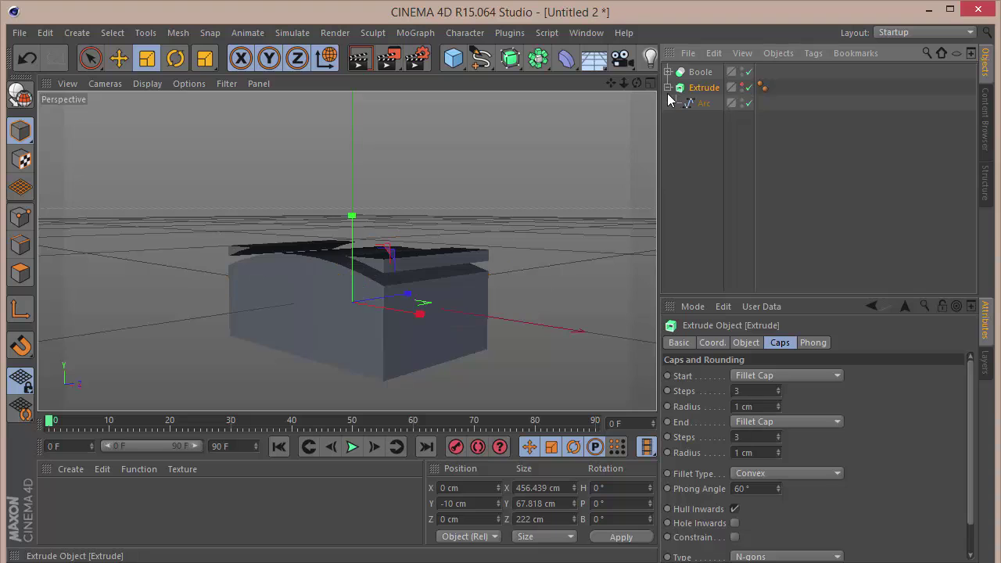
{"action": "left_click", "coordinate": [669, 87]}
Convert the Boole object into editable polygon geometry.
{"action": "left_click", "coordinate": [700, 72]}
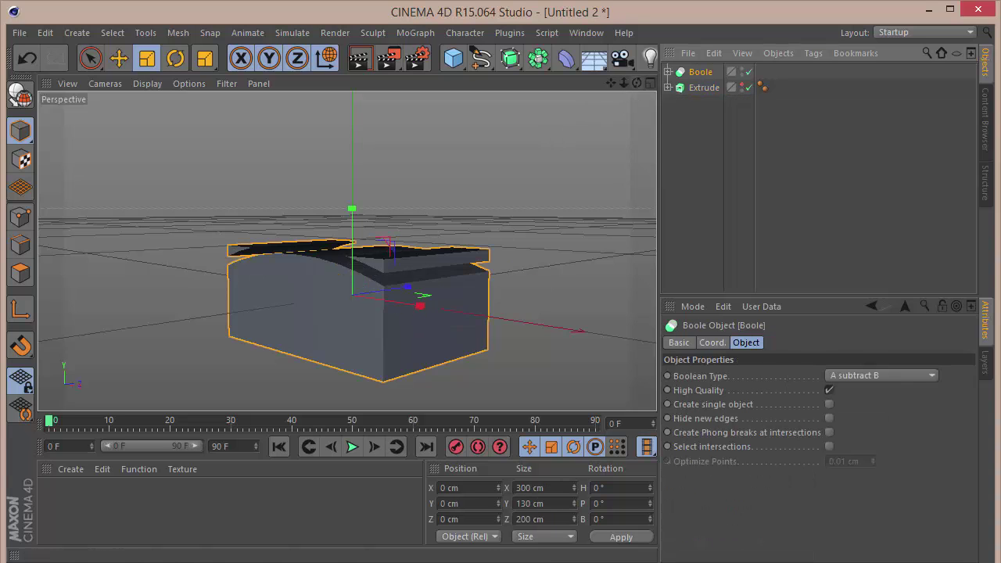
{"action": "left_click_drag", "start_coordinate": [637, 83], "coordinate": [662, 115]}
{"action": "left_click", "coordinate": [668, 71]}
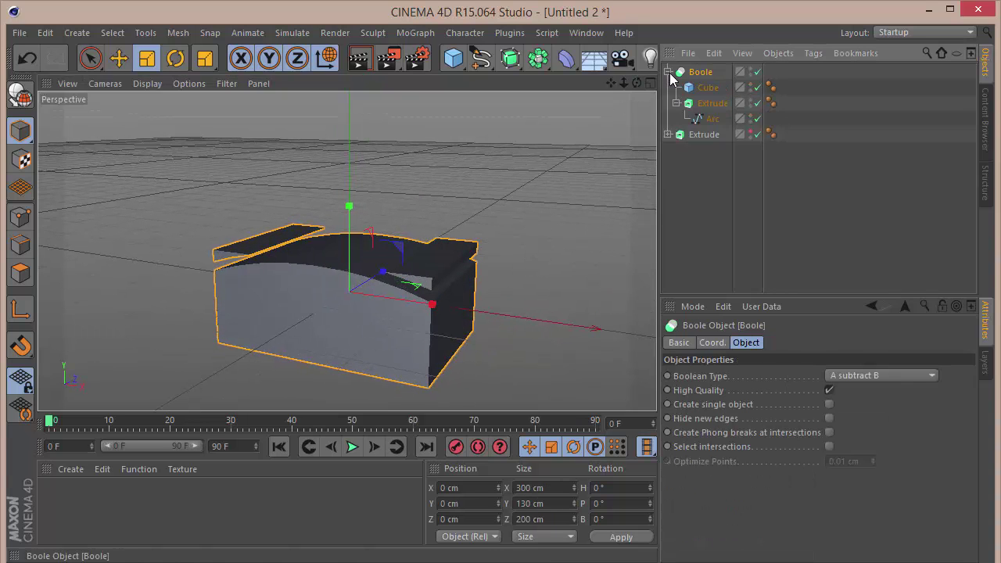
{"action": "key", "text": "c"}
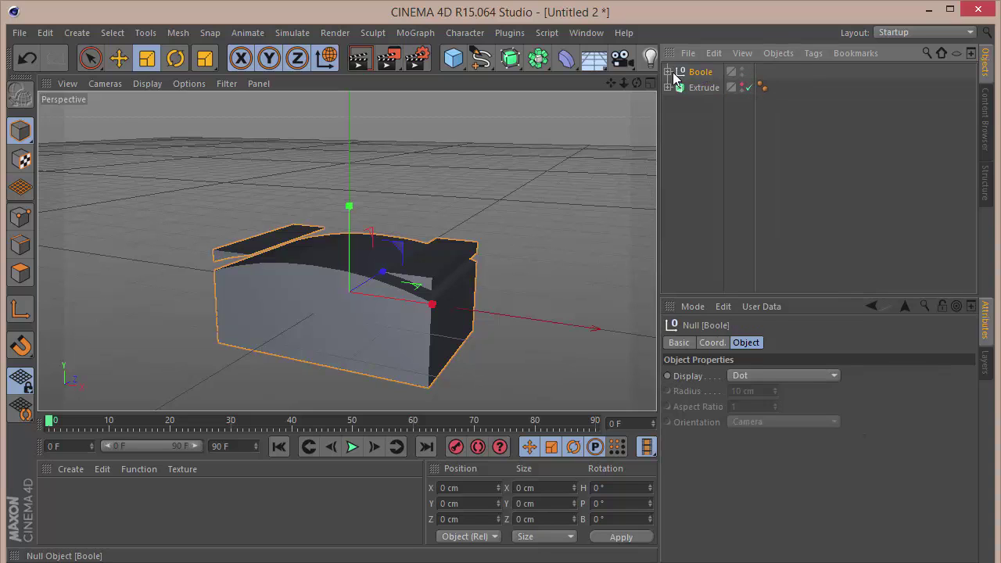
Merge the Boole group and all its children into one polygon object, removing the originals, and delete its four selection tags.
{"action": "left_click", "coordinate": [667, 72]}
{"action": "left_click", "coordinate": [677, 103]}
{"action": "left_click", "coordinate": [684, 135]}
{"action": "left_click", "coordinate": [684, 118]}
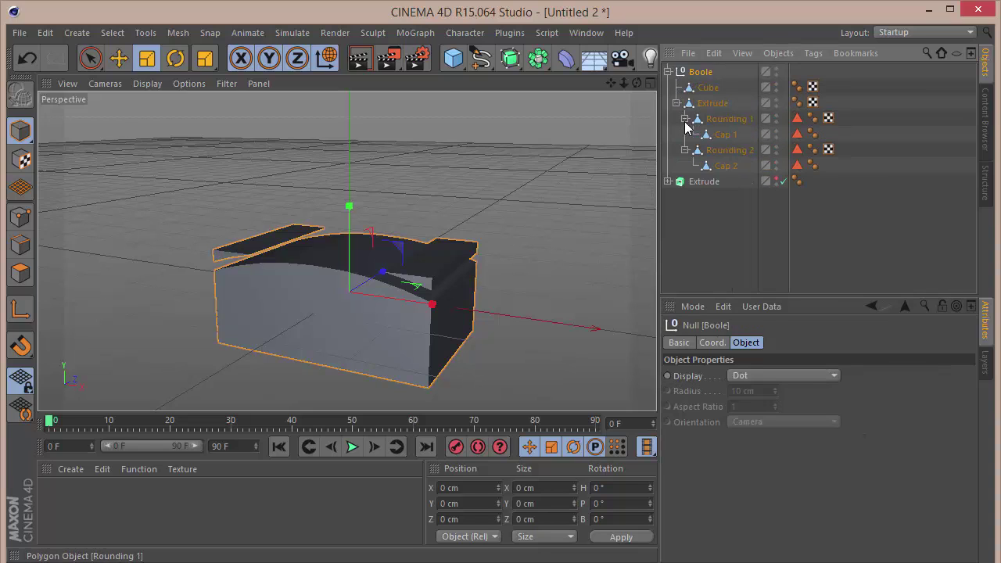
{"action": "left_click", "coordinate": [714, 164]}
{"action": "left_click", "coordinate": [700, 71], "text": "shift"}
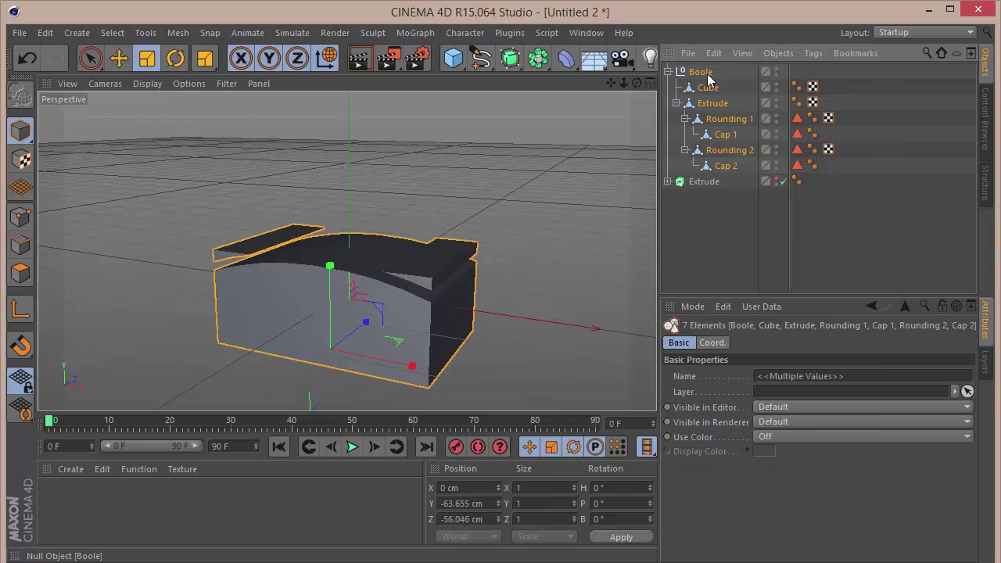
{"action": "right_click", "coordinate": [701, 72]}
{"action": "left_click", "coordinate": [795, 380]}
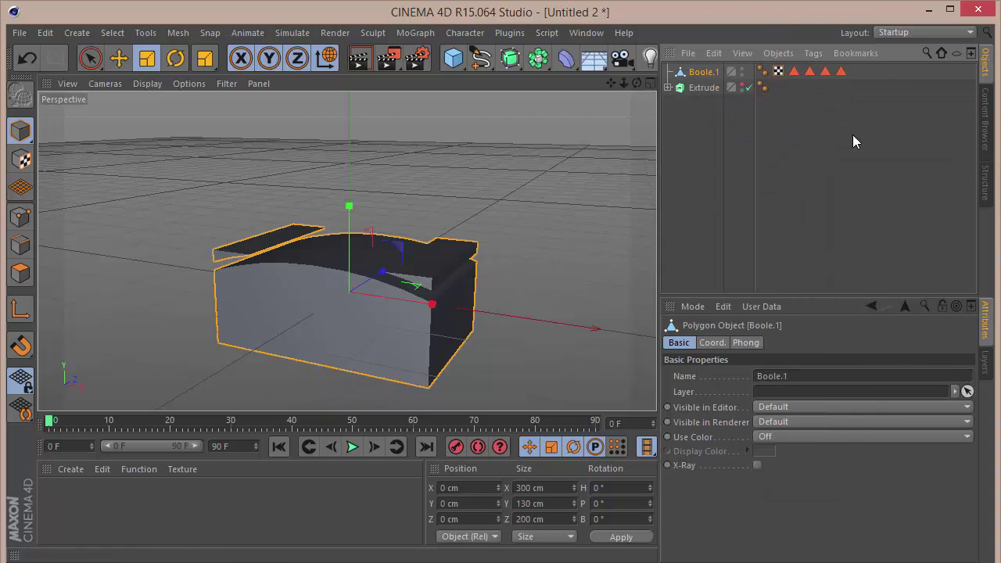
{"action": "left_click_drag", "start_coordinate": [795, 53], "coordinate": [789, 53]}
{"action": "key", "text": "Delete"}
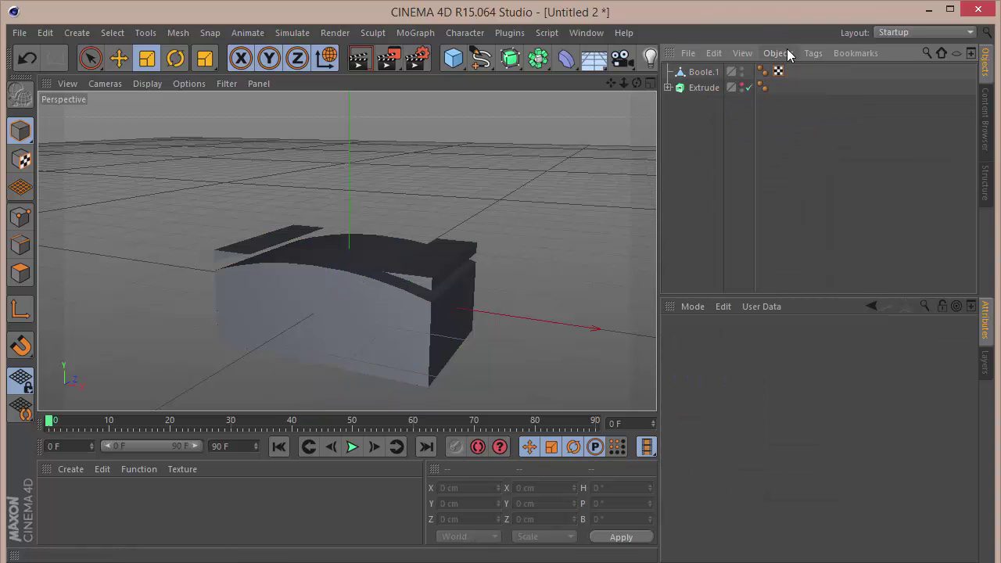
Delete the points of the leftover Boole wedge above the negative-X end of the base in the front view.
{"action": "left_click", "coordinate": [704, 73]}
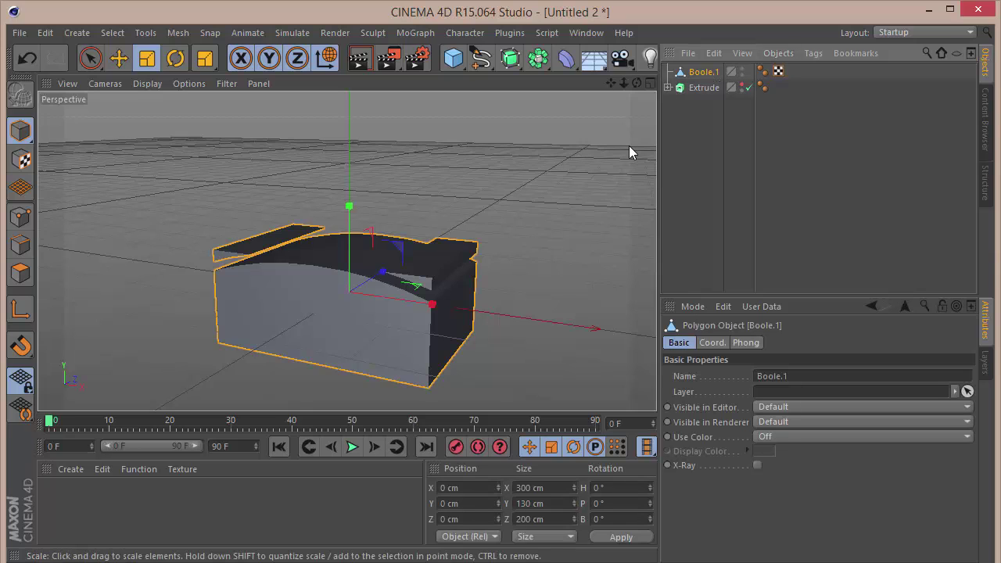
{"action": "key", "text": "F3"}
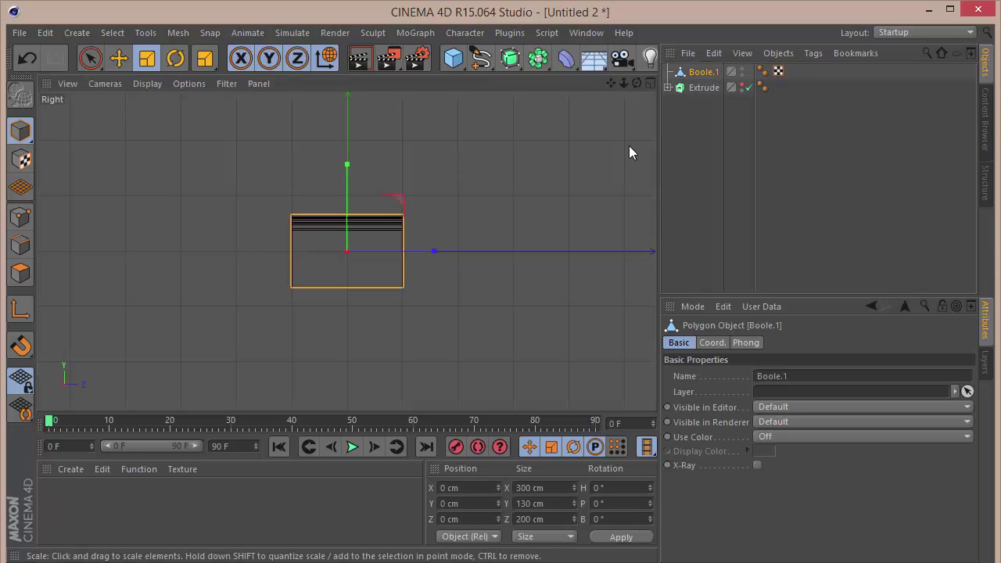
{"action": "key", "text": "F4"}
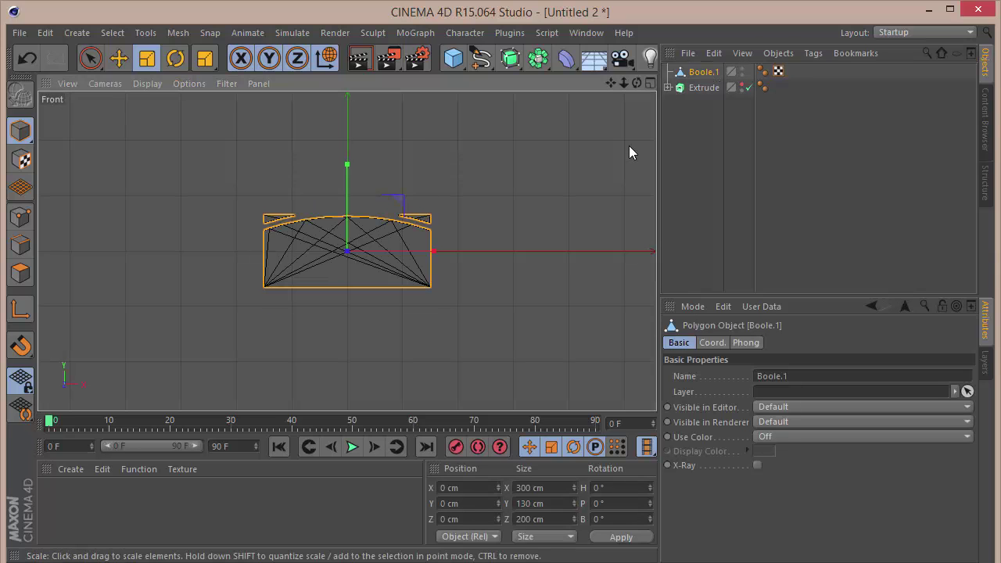
{"action": "left_click", "coordinate": [90, 58]}
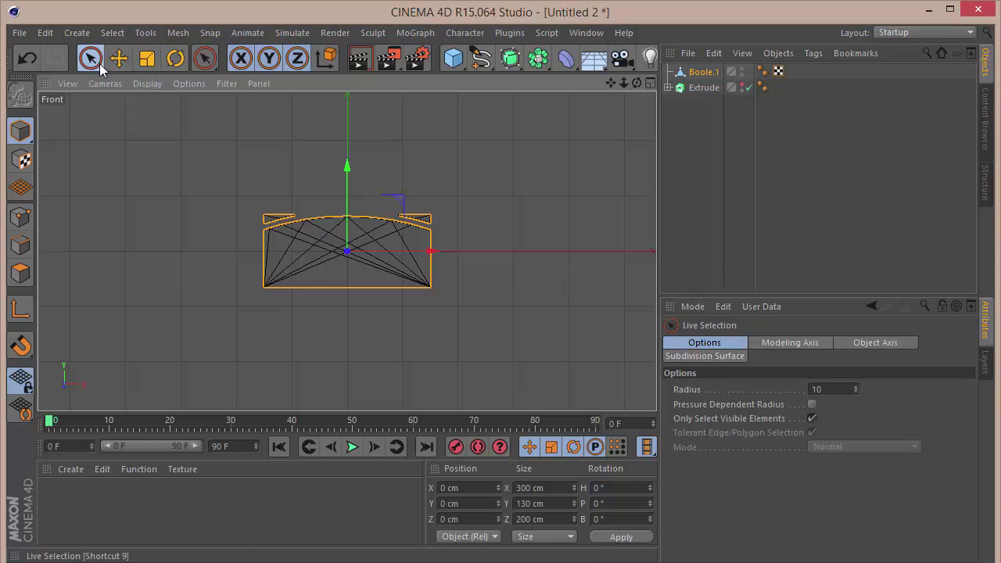
{"action": "left_click", "coordinate": [20, 221]}
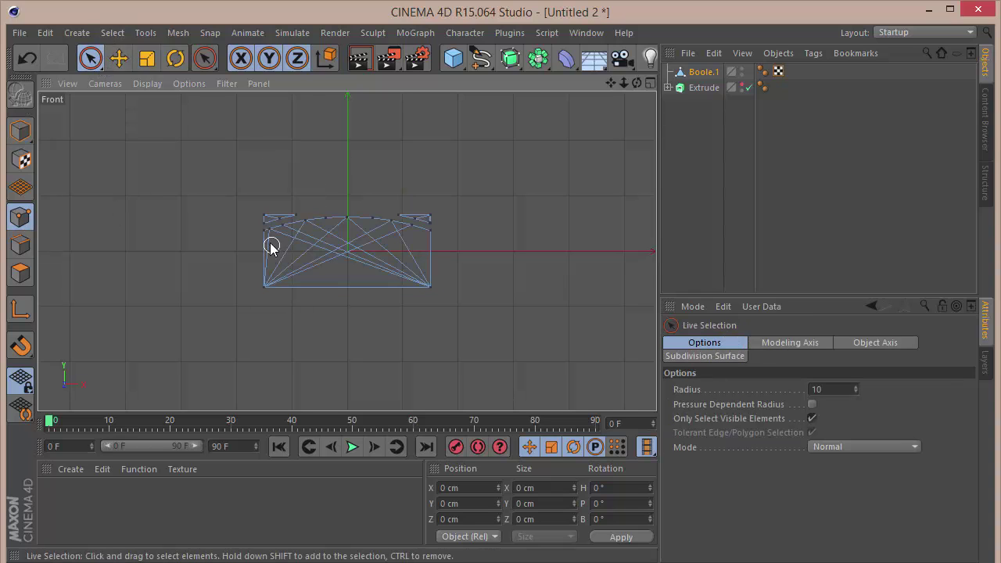
{"action": "left_click", "coordinate": [313, 207]}
{"action": "scroll", "coordinate": [313, 207], "scroll_direction": "up", "scroll_amount": 4}
{"action": "scroll", "coordinate": [313, 207], "scroll_direction": "down", "scroll_amount": 10}
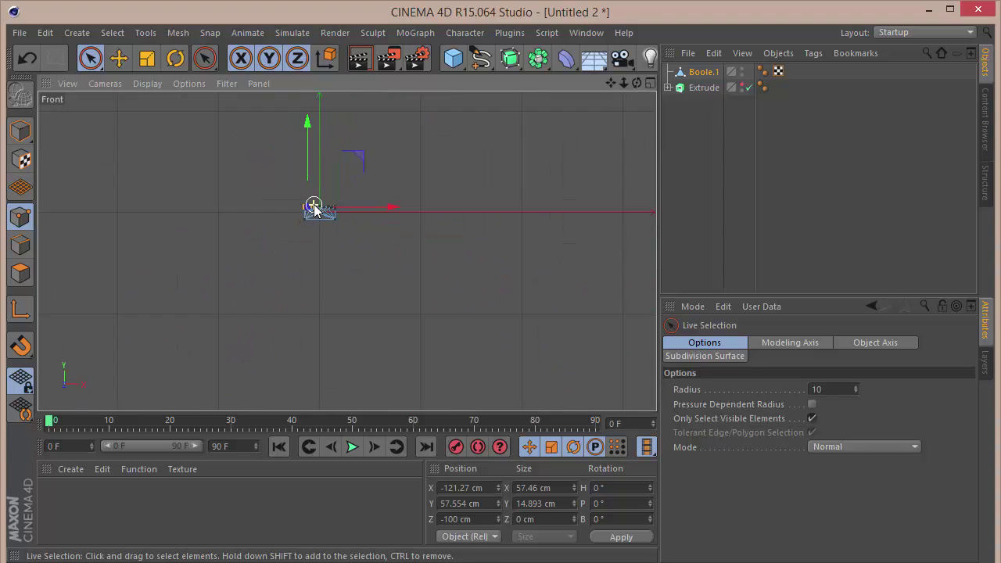
{"action": "scroll", "coordinate": [313, 204], "scroll_direction": "down", "scroll_amount": 8}
{"action": "scroll", "coordinate": [318, 240], "scroll_direction": "up", "scroll_amount": 5}
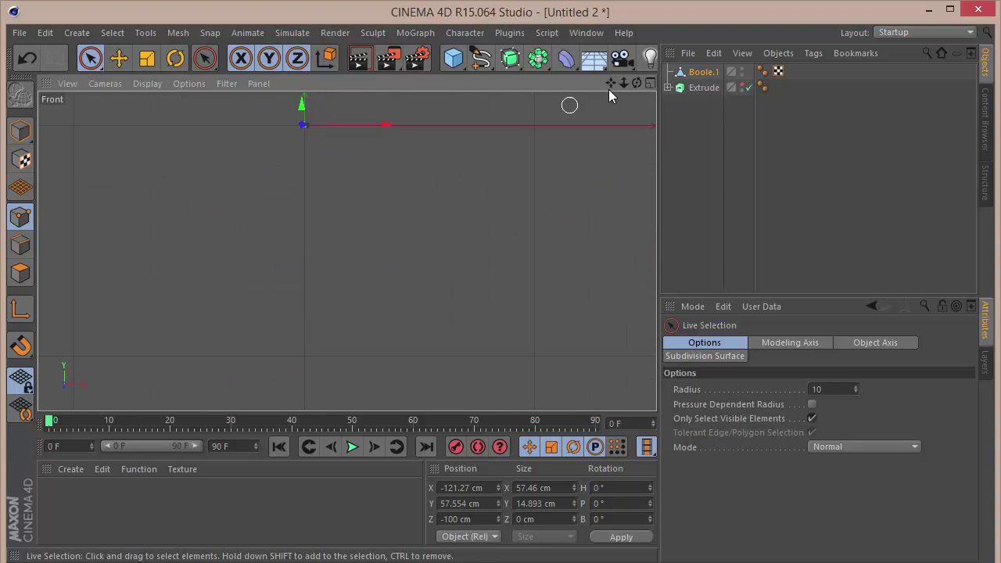
{"action": "key", "text": "s"}
{"action": "left_click_drag", "start_coordinate": [623, 83], "coordinate": [520, 83]}
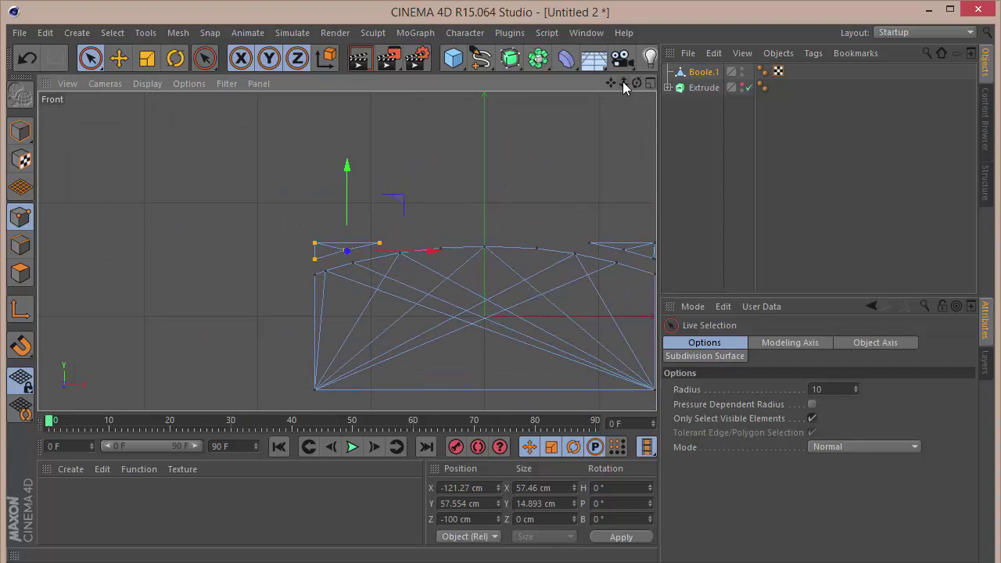
{"action": "key", "text": "ctrl+shift+a"}
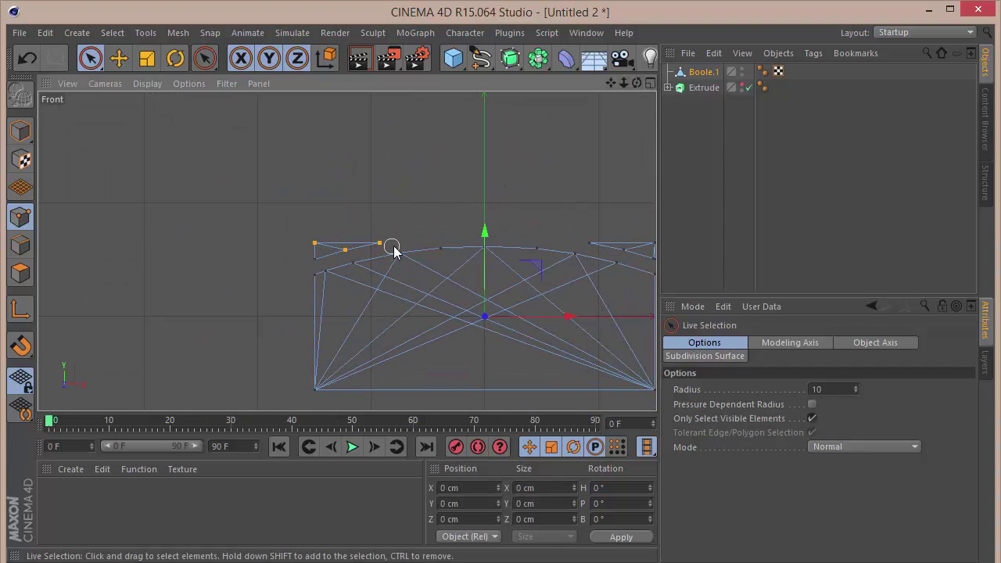
{"action": "left_click_drag", "start_coordinate": [327, 255], "coordinate": [304, 261]}
{"action": "key", "text": "Delete"}
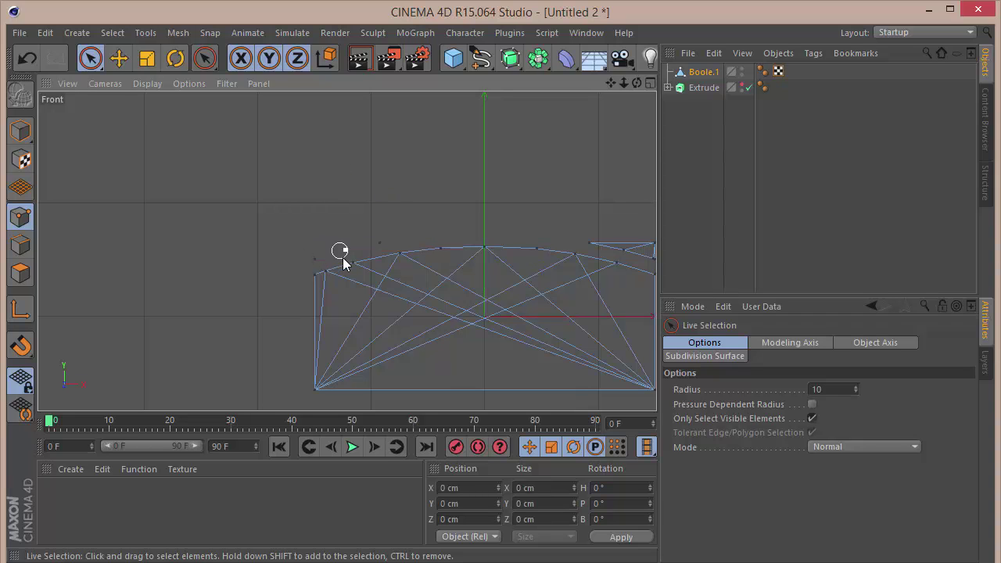
Let Live Selection include hidden elements and delete the points of the leftover wedge above the base's positive-X end.
{"action": "left_click_drag", "start_coordinate": [609, 82], "coordinate": [455, 46]}
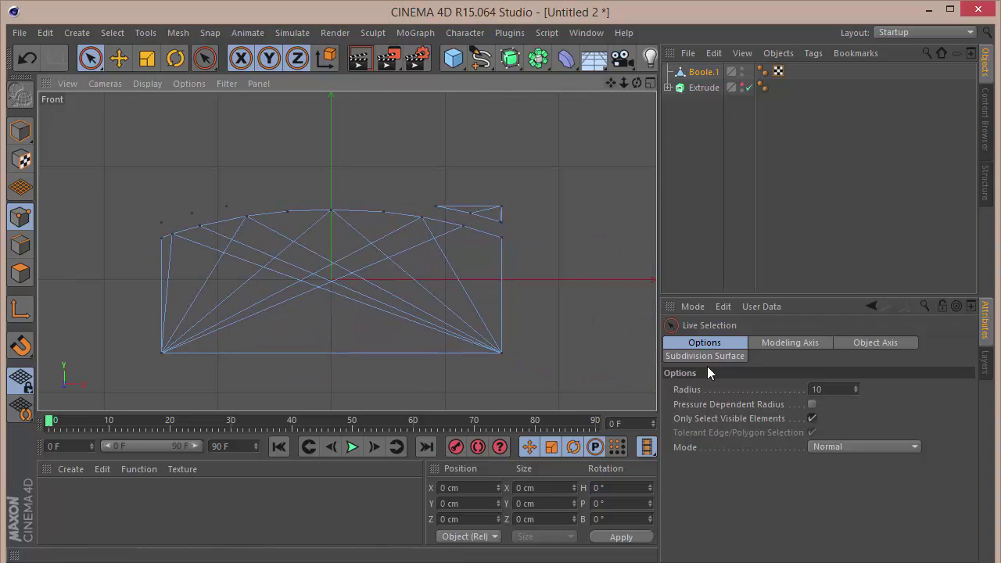
{"action": "left_click", "coordinate": [812, 418]}
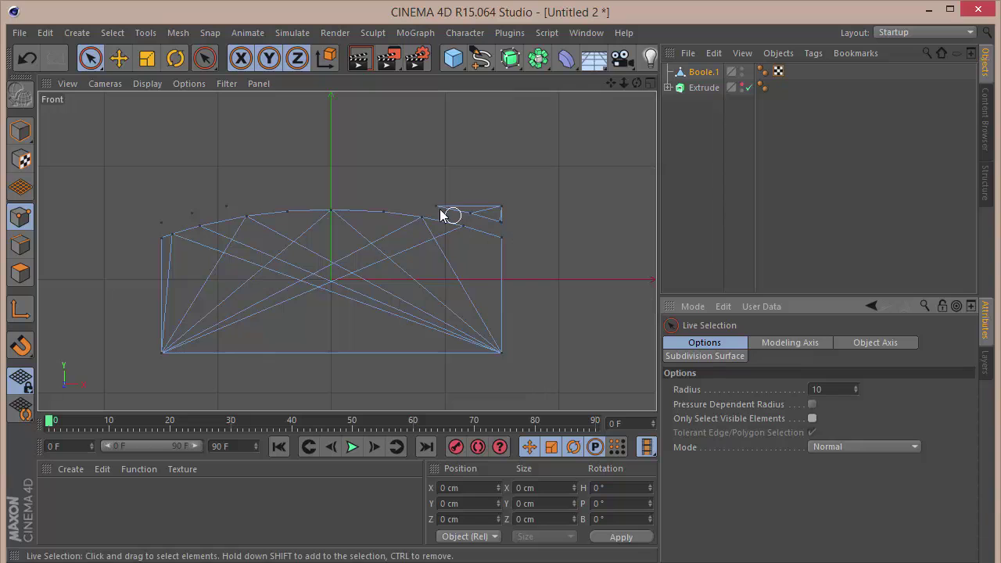
{"action": "left_click", "coordinate": [501, 222]}
{"action": "key", "text": "Delete"}
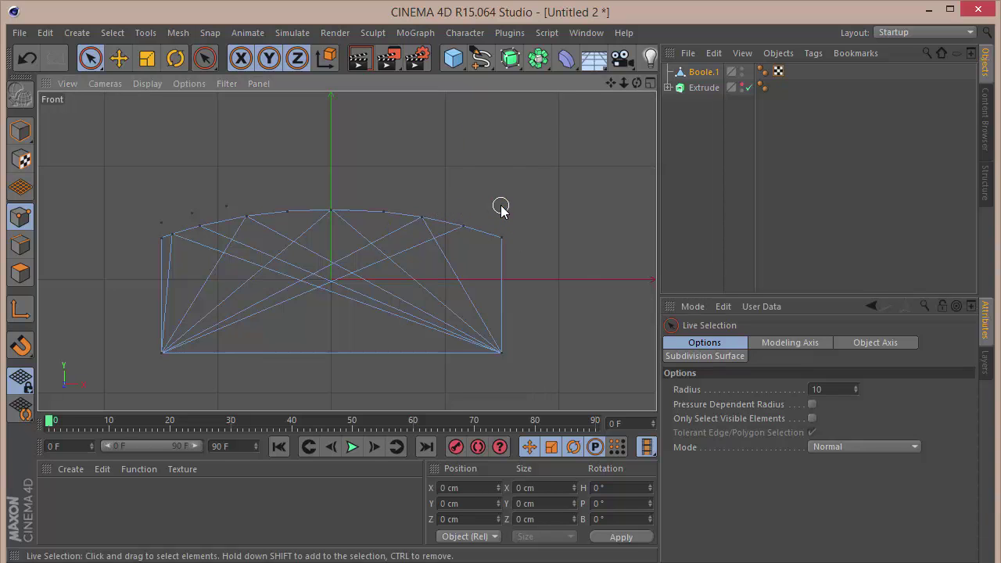
Select all points of the base mesh and run Optimize to remove the stray points.
{"action": "key", "text": "ctrl+a"}
{"action": "right_click", "coordinate": [412, 175]}
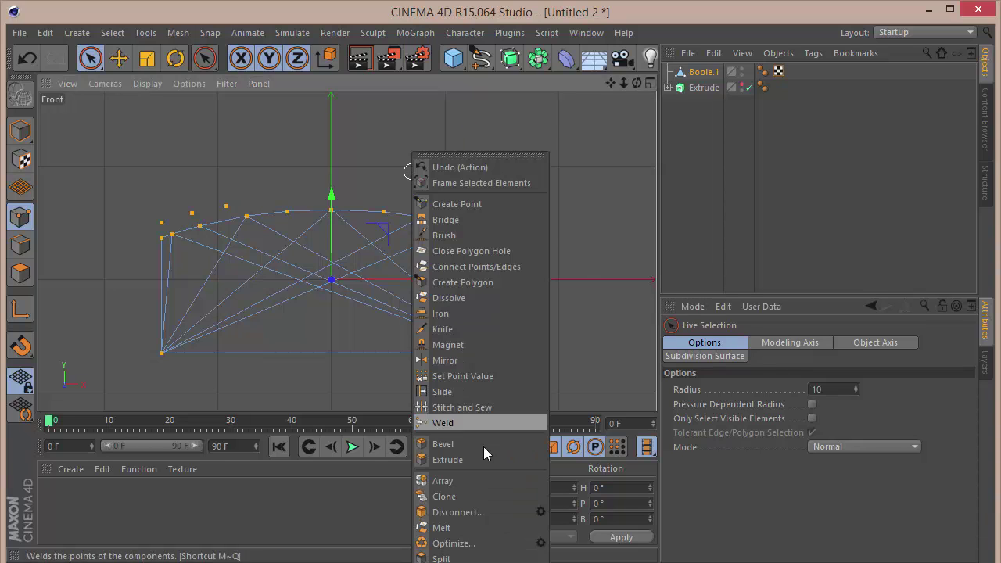
{"action": "left_click", "coordinate": [458, 540]}
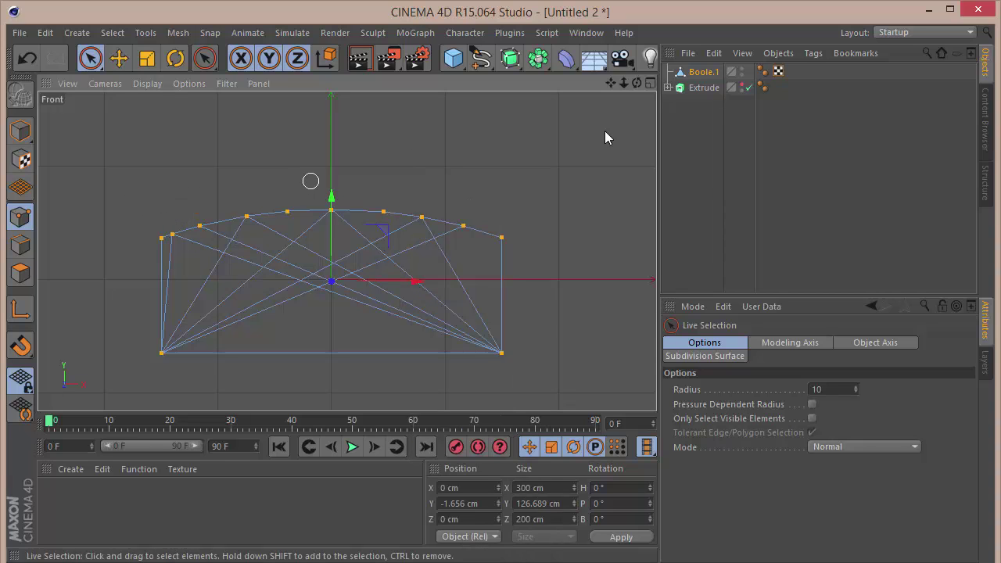
{"action": "left_click", "coordinate": [649, 83]}
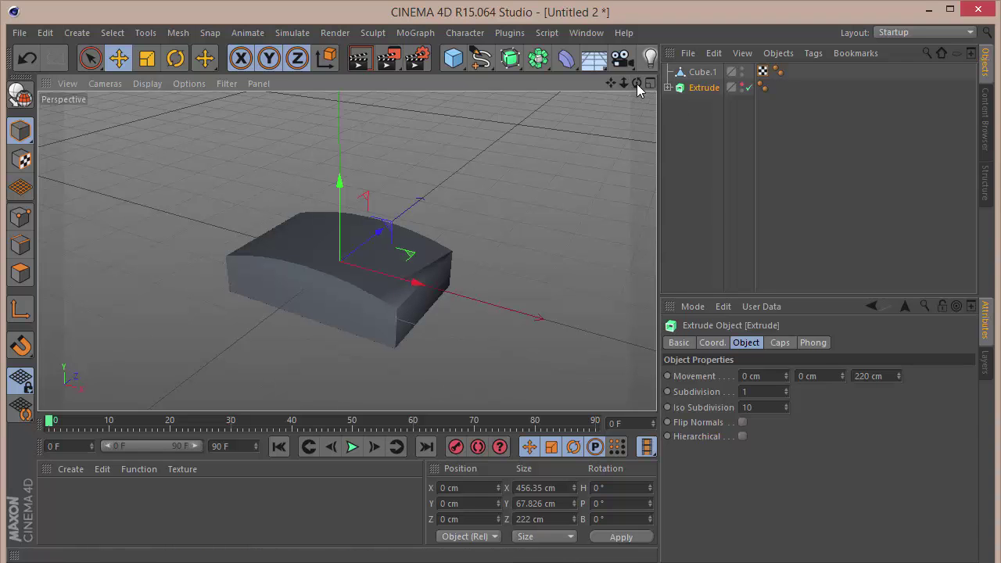
Make the extruded curved plate visible in the viewport again and check how it sits on the base block.
{"action": "left_click_drag", "start_coordinate": [636, 84], "coordinate": [657, 100]}
{"action": "left_click", "coordinate": [701, 72]}
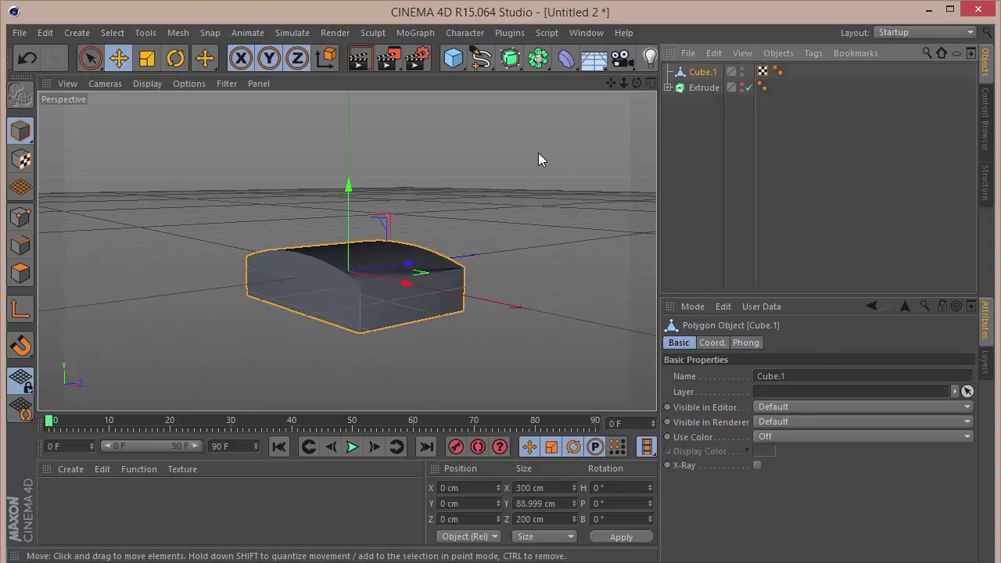
{"action": "left_click", "coordinate": [745, 88]}
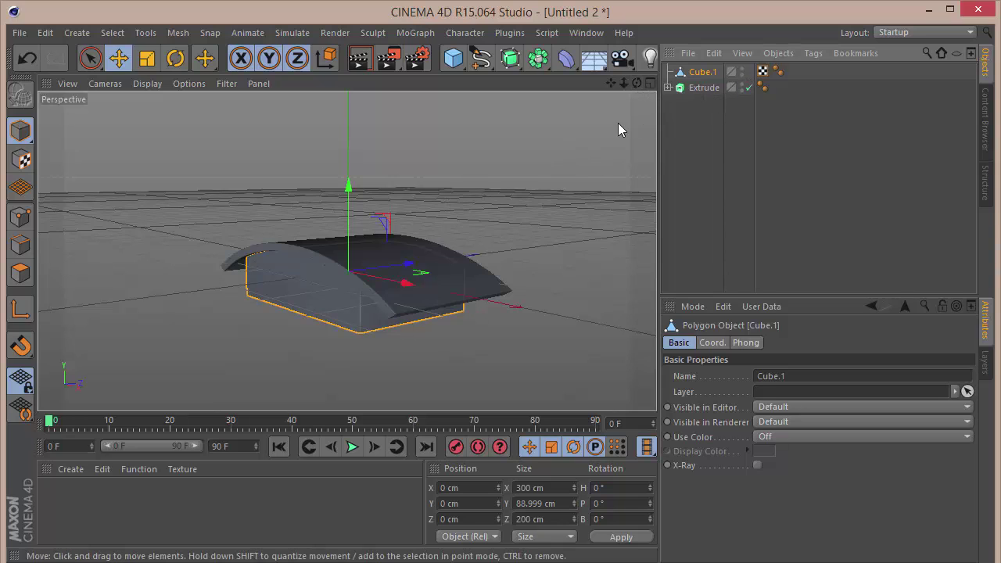
{"action": "left_click_drag", "start_coordinate": [637, 83], "coordinate": [345, 250]}
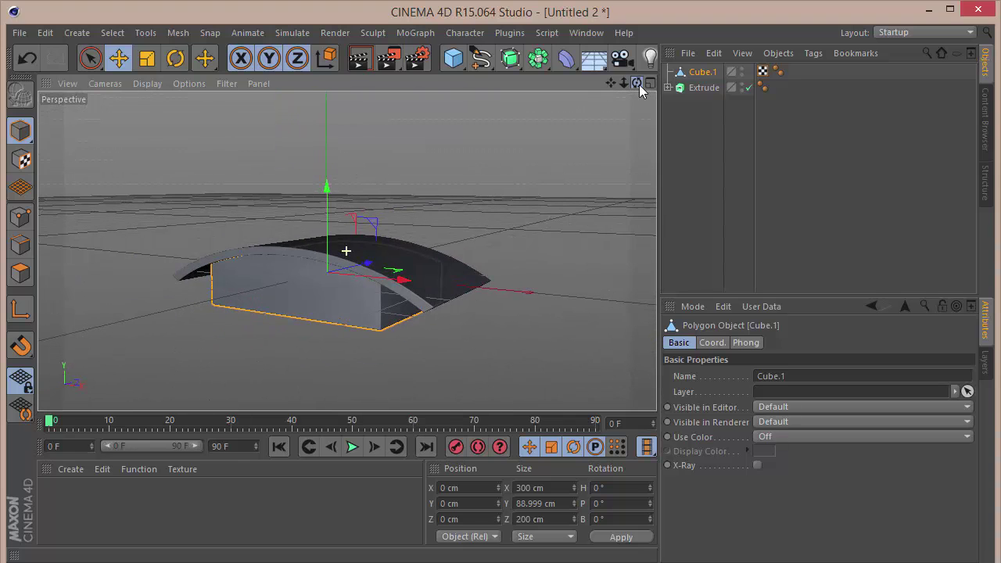
{"action": "left_click_drag", "start_coordinate": [637, 82], "coordinate": [438, 254]}
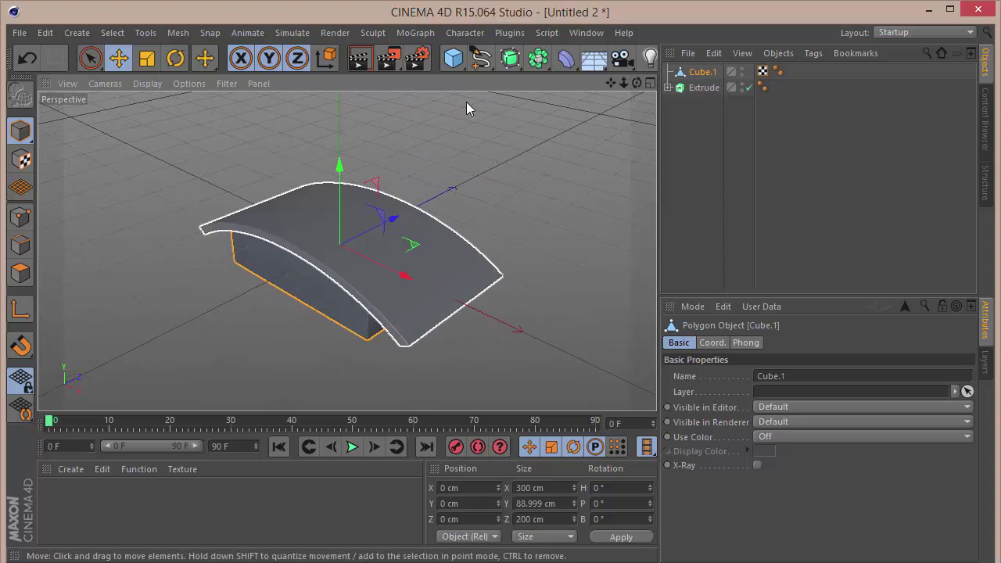
Add a cylinder with a radius of 30 cm and a height of 20 cm.
{"action": "left_click_drag", "start_coordinate": [453, 59], "coordinate": [762, 76]}
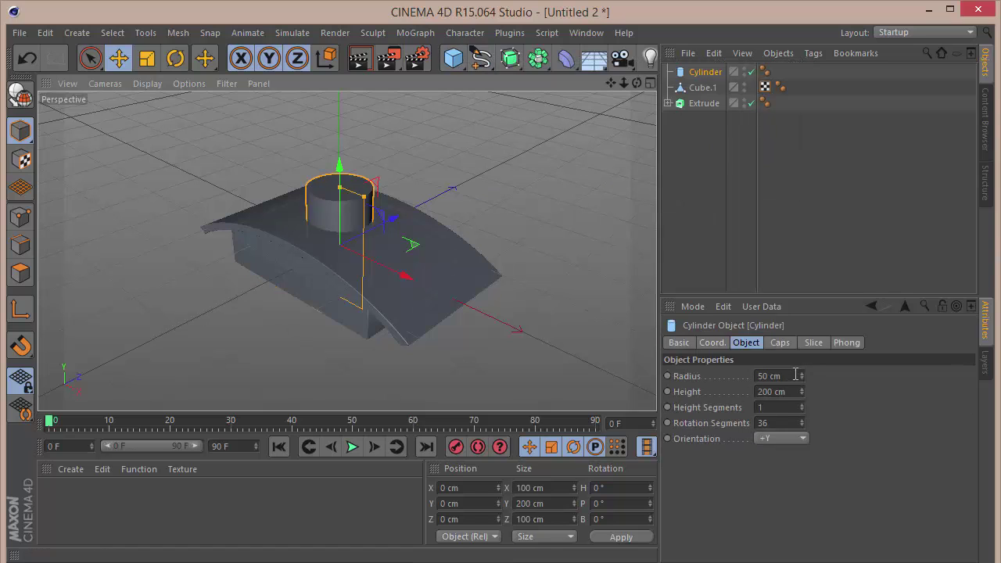
{"action": "left_click_drag", "start_coordinate": [802, 375], "coordinate": [801, 378]}
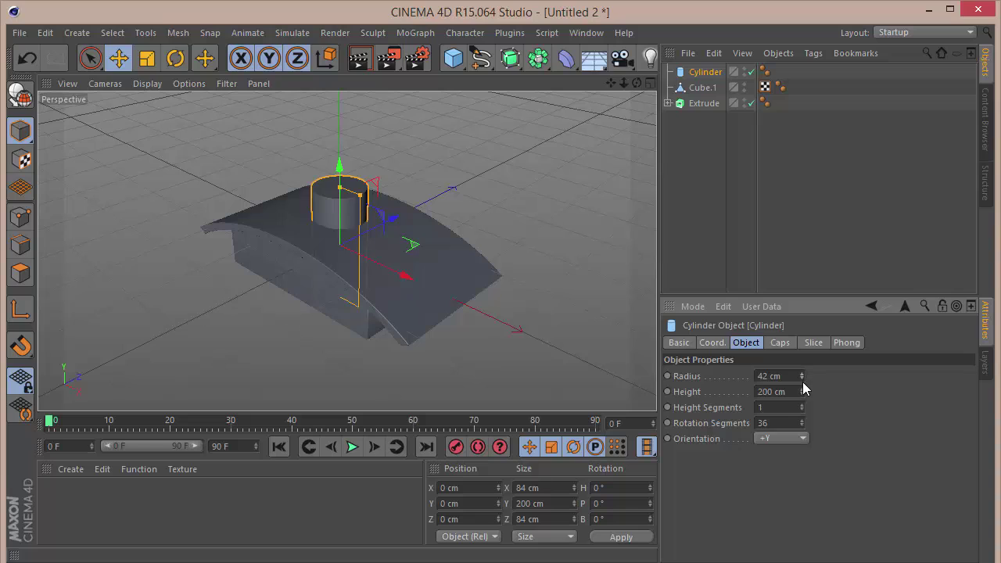
{"action": "left_click", "coordinate": [802, 380]}
{"action": "key", "text": "Return"}
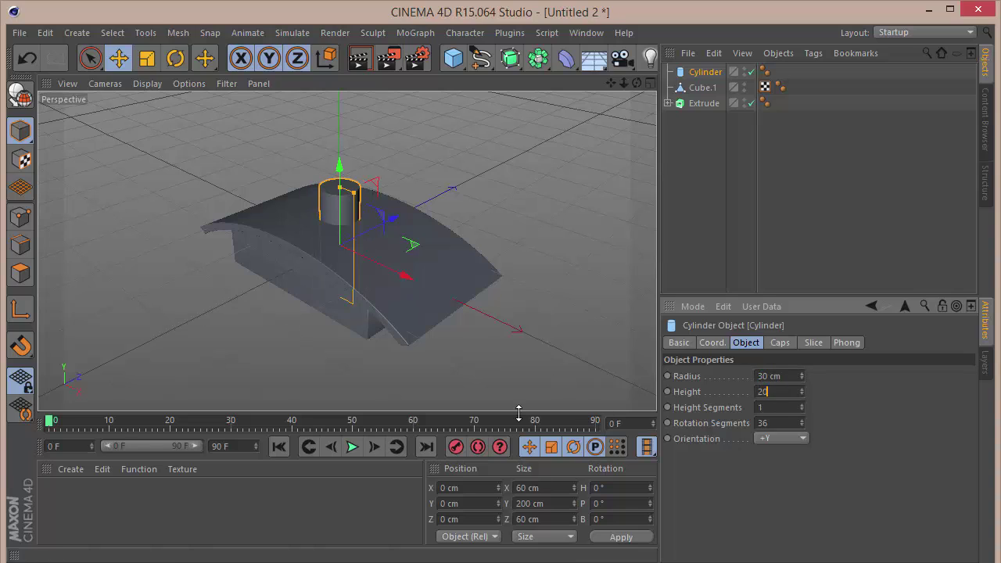
{"action": "type", "text": "20"}
{"action": "key", "text": "Return"}
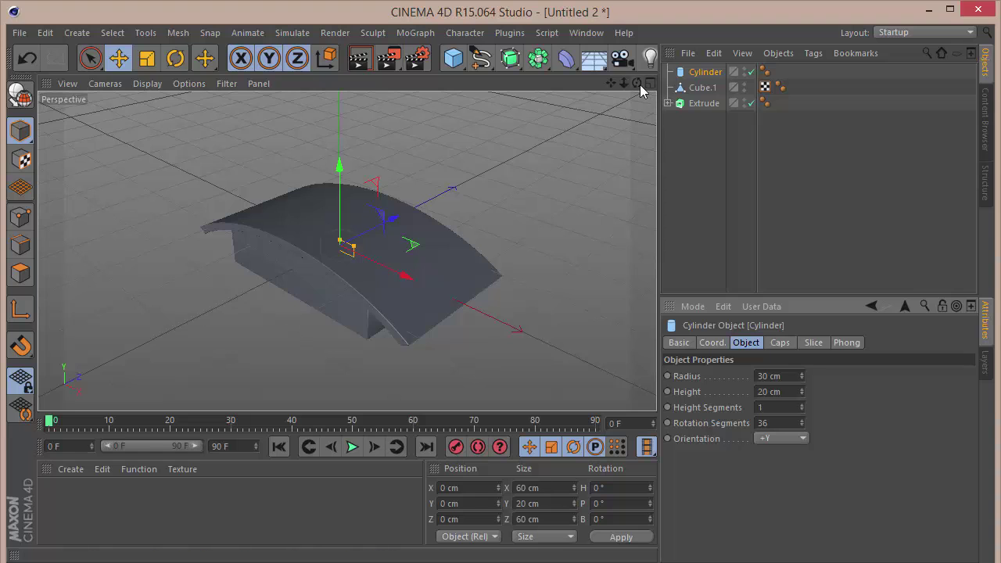
Place the cylinder on the curved plate at about X 132.6 cm, Y 29.7 cm, banked about 18.3° to follow the slope.
{"action": "left_click_drag", "start_coordinate": [637, 84], "coordinate": [657, 309]}
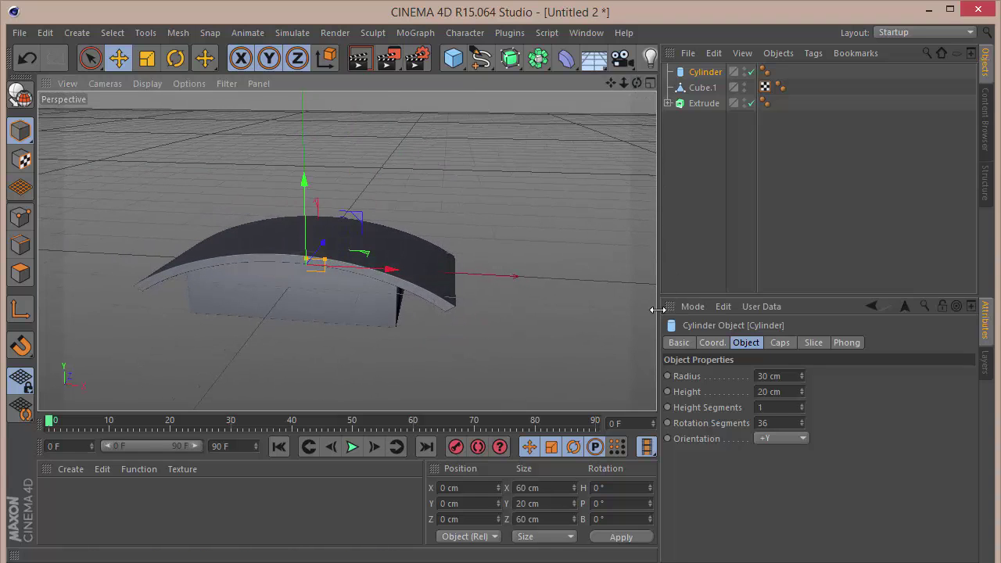
{"action": "key", "text": "F4"}
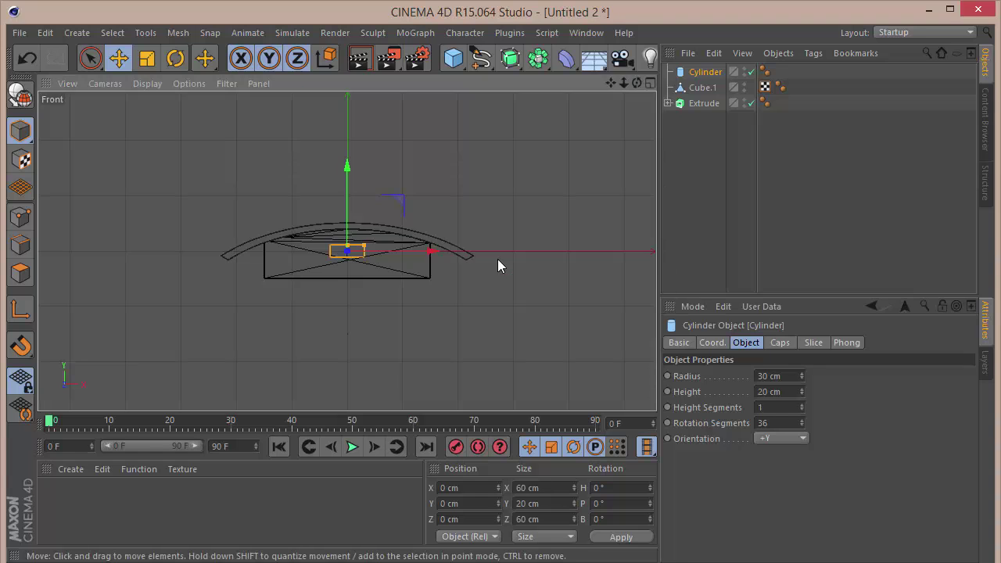
{"action": "scroll", "coordinate": [351, 248], "scroll_direction": "up", "scroll_amount": 4}
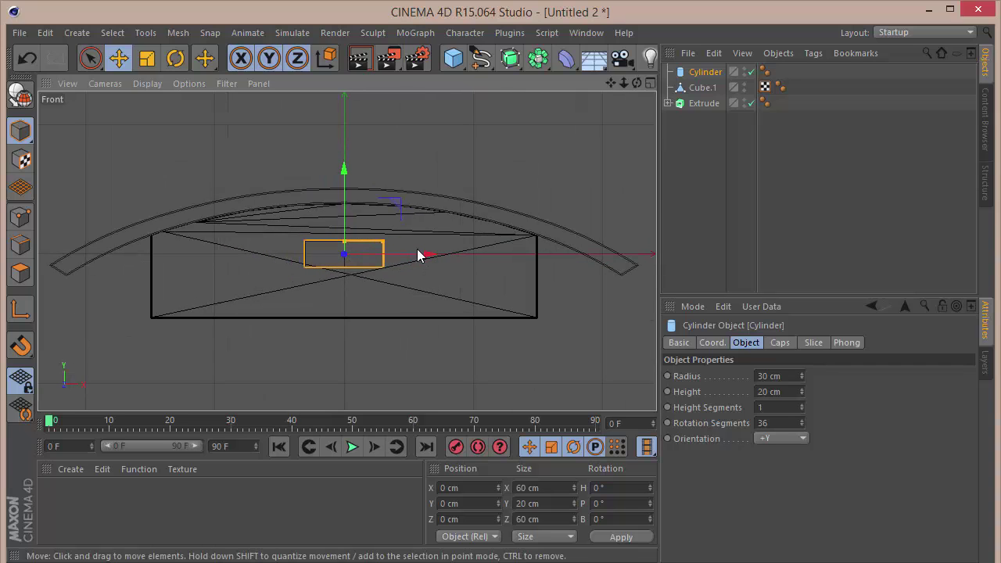
{"action": "left_click_drag", "start_coordinate": [417, 248], "coordinate": [551, 260]}
{"action": "key", "text": "r"}
{"action": "key", "text": "9"}
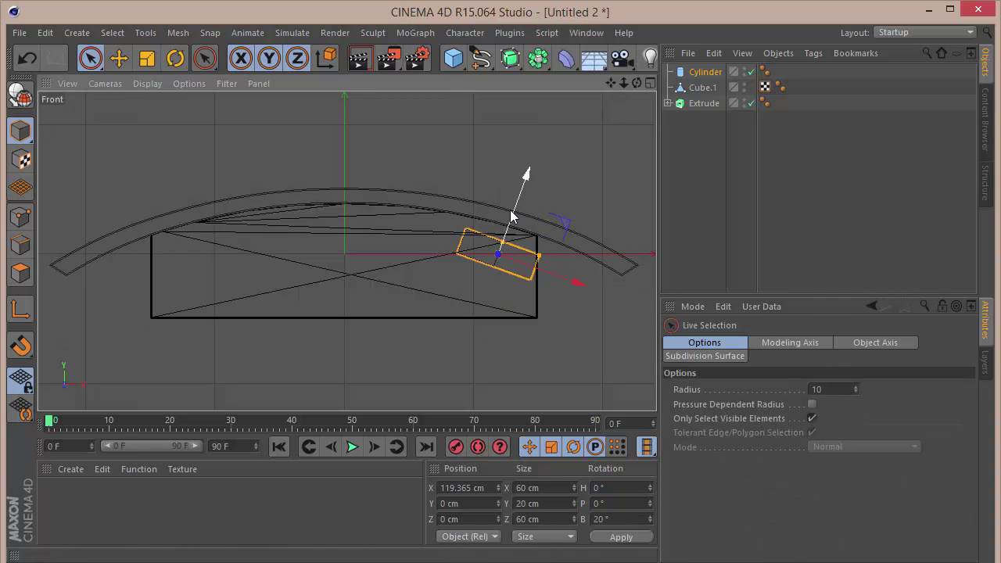
{"action": "left_click_drag", "start_coordinate": [514, 213], "coordinate": [527, 174]}
{"action": "left_click_drag", "start_coordinate": [555, 233], "coordinate": [570, 218]}
{"action": "key", "text": "r"}
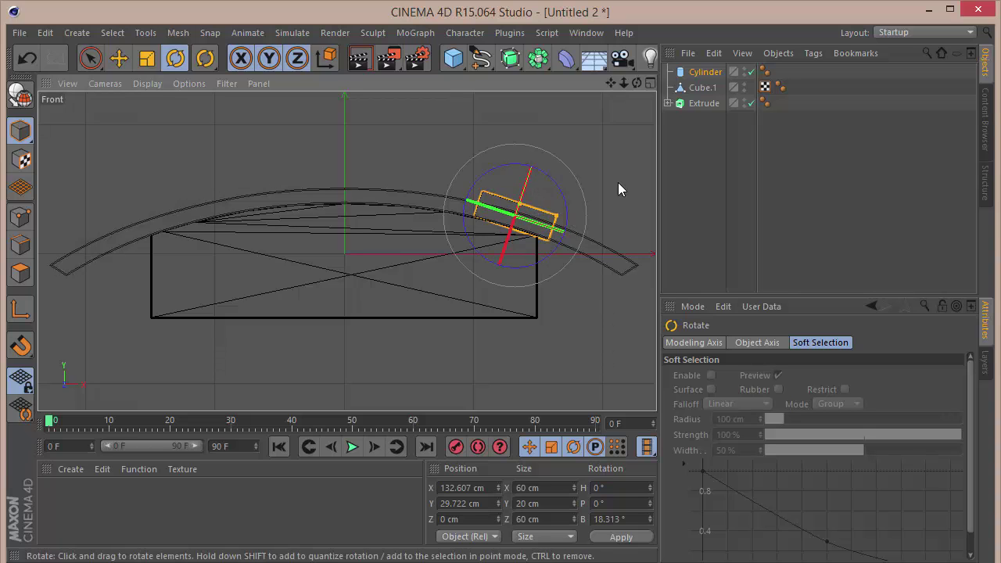
{"action": "left_click", "coordinate": [618, 190]}
Convert the cylinder on the plate into an editable polygon object.
{"action": "key", "text": "F1"}
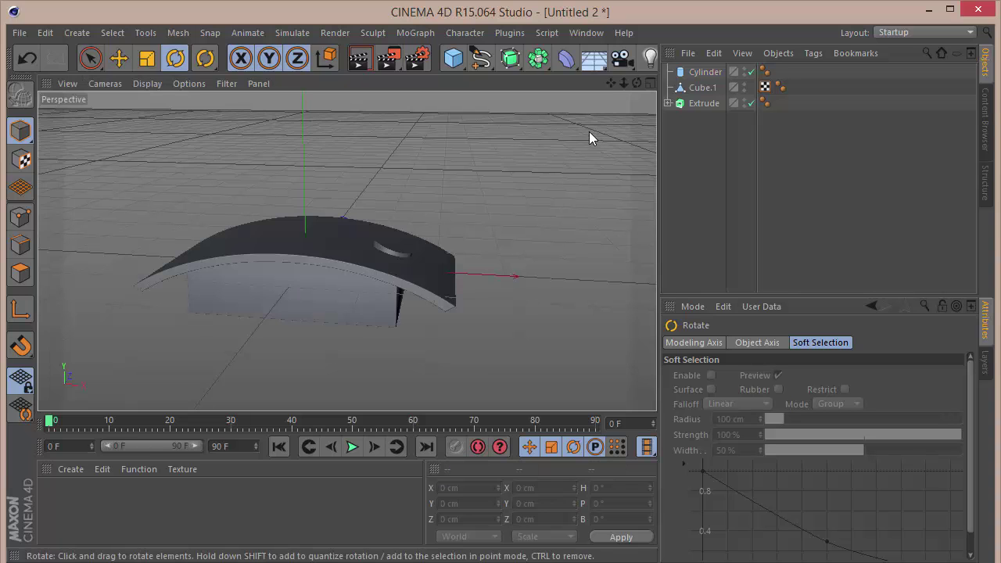
{"action": "mouse_move", "coordinate": [637, 83]}
{"action": "left_mouse_down"}
{"action": "mouse_move", "coordinate": [649, 86]}
{"action": "mouse_move", "coordinate": [637, 125]}
{"action": "mouse_move", "coordinate": [637, 94]}
{"action": "left_mouse_up"}
{"action": "scroll", "coordinate": [413, 284], "scroll_direction": "up", "scroll_amount": 10}
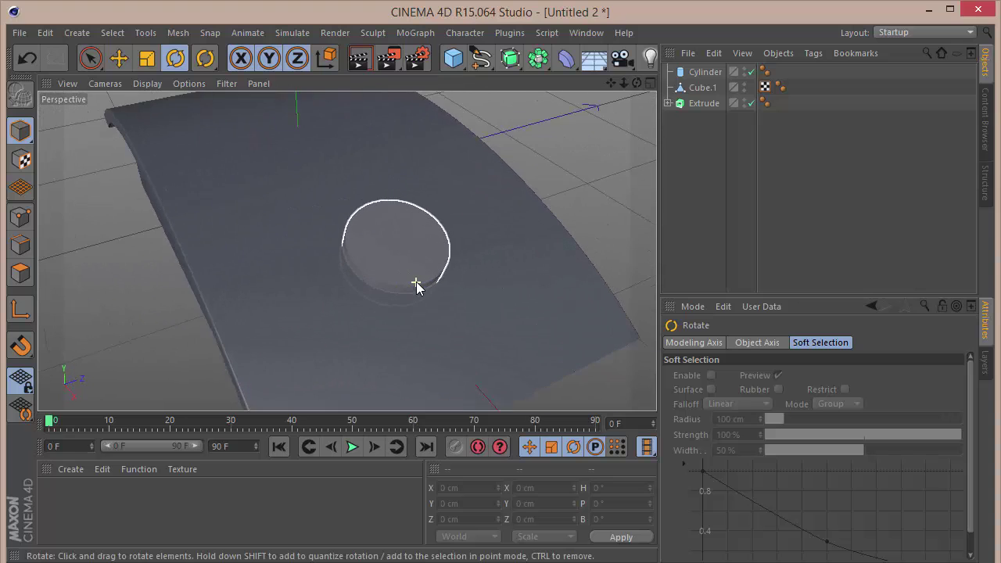
{"action": "left_click", "coordinate": [703, 87]}
{"action": "left_click", "coordinate": [703, 72]}
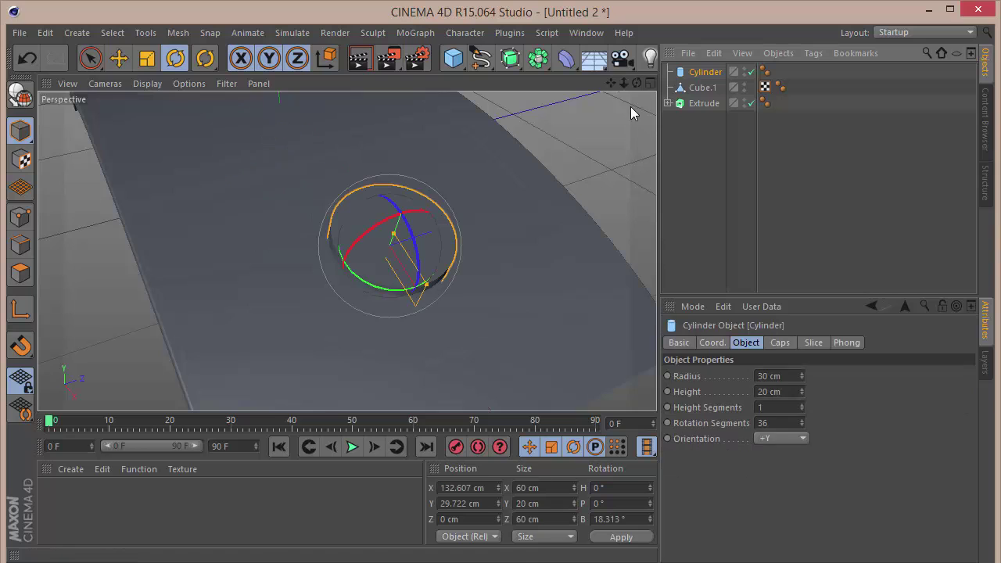
{"action": "key", "text": "c"}
Select all polygons of the cylinder's top cap with Live Selection in polygon mode.
{"action": "left_click", "coordinate": [20, 245]}
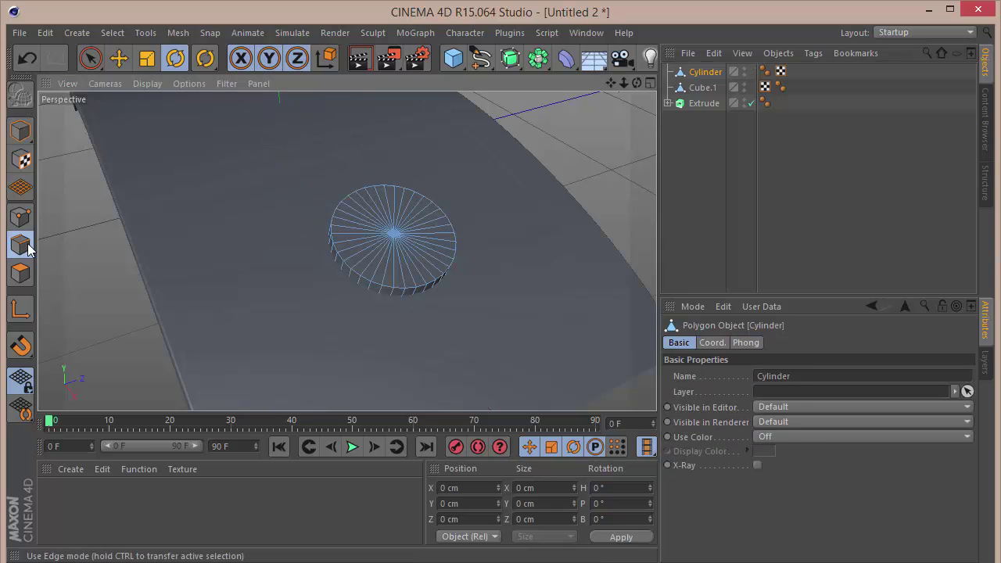
{"action": "left_click", "coordinate": [20, 273]}
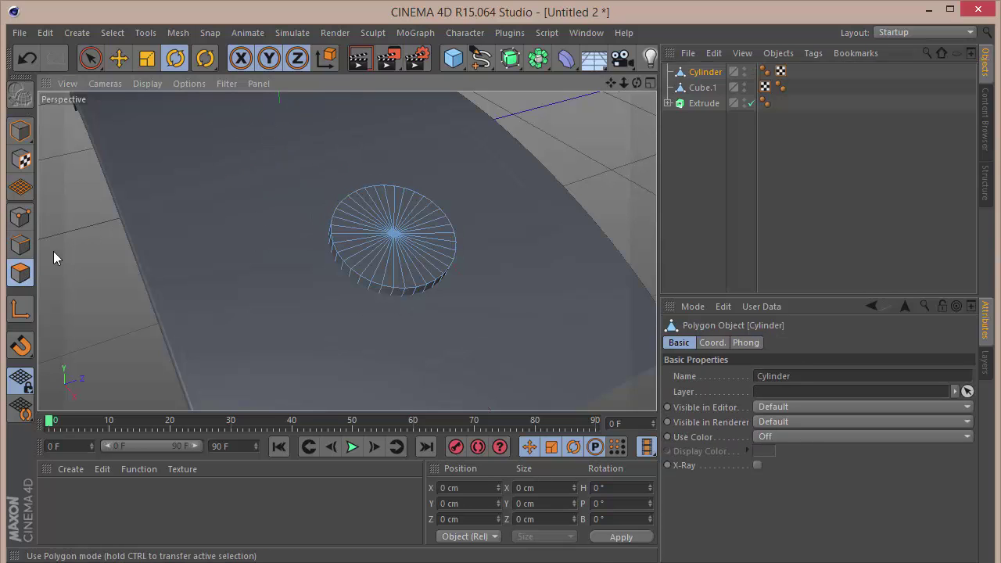
{"action": "left_click", "coordinate": [90, 58]}
{"action": "mouse_move", "coordinate": [402, 245]}
{"action": "left_mouse_down"}
{"action": "mouse_move", "coordinate": [438, 212]}
{"action": "mouse_move", "coordinate": [370, 234]}
{"action": "mouse_move", "coordinate": [402, 247]}
{"action": "left_mouse_up"}
{"action": "scroll", "coordinate": [391, 227], "scroll_direction": "up", "scroll_amount": 3}
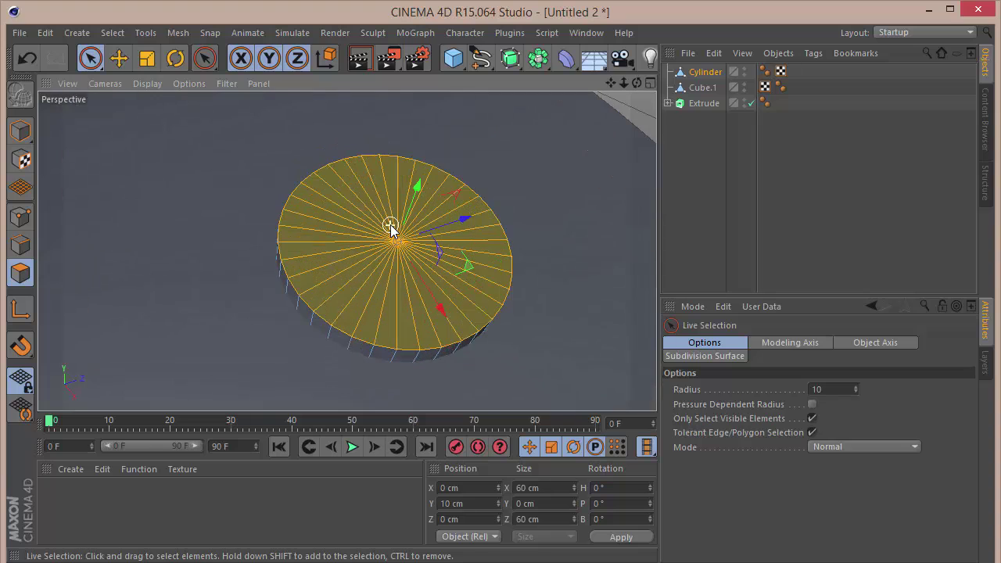
Inset the cylinder's selected top cap polygons with Extrude Inner, leaving an inner face about 57 cm across.
{"action": "key", "text": "i"}
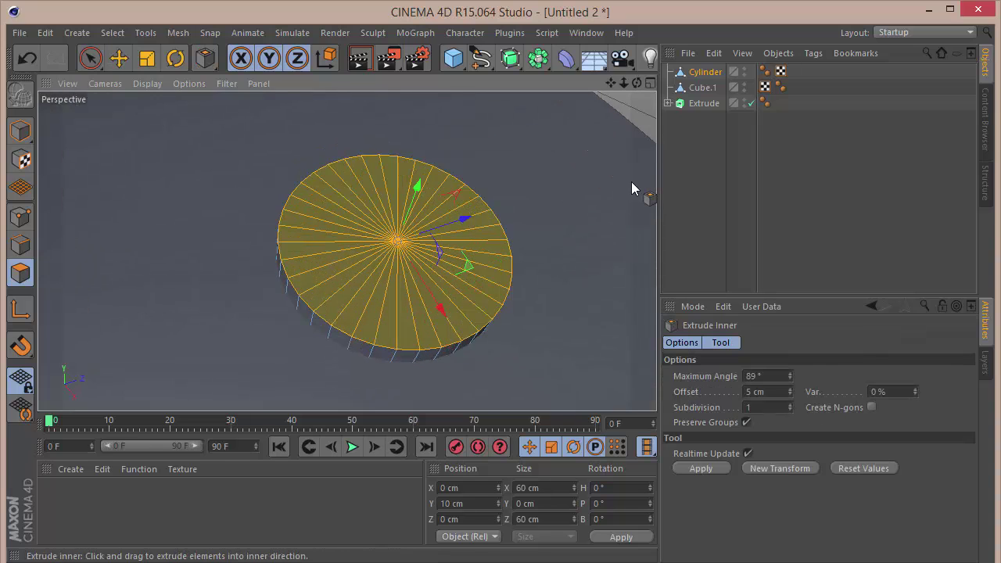
{"action": "left_click_drag", "start_coordinate": [612, 184], "coordinate": [625, 184]}
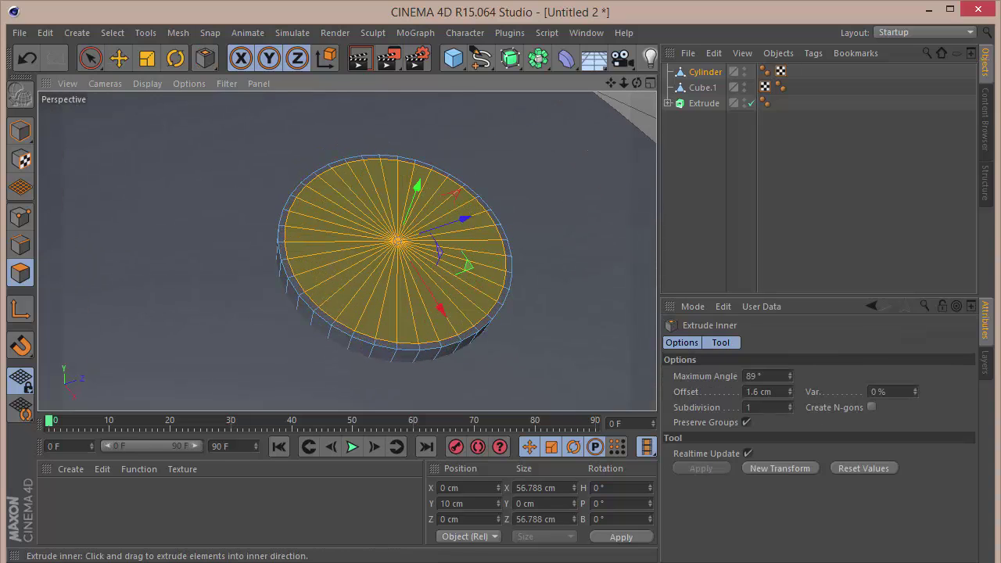
{"action": "left_click", "coordinate": [781, 390]}
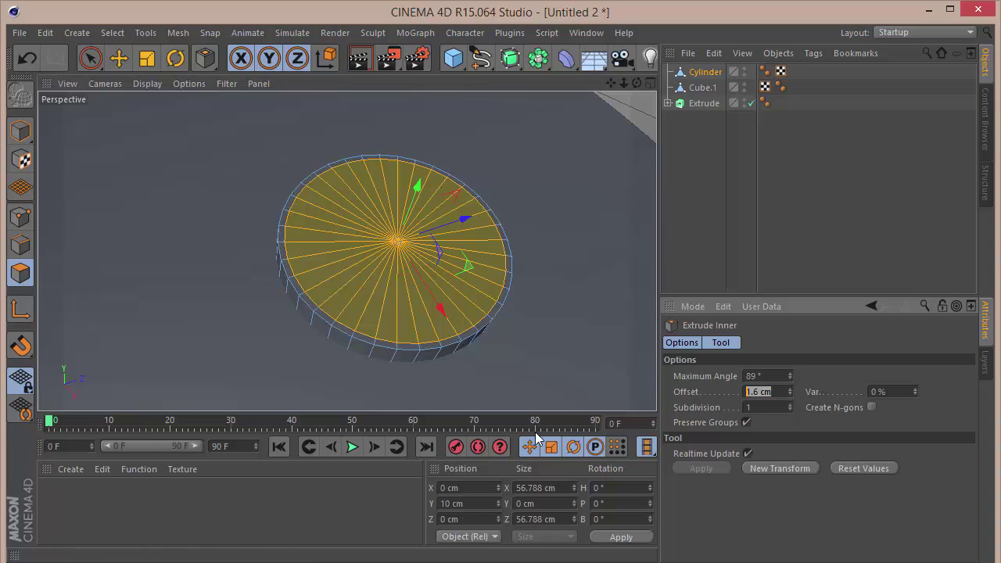
Extrude the inset cap polygons inward with an offset of -2 cm to form a shallow recess.
{"action": "key", "text": "d"}
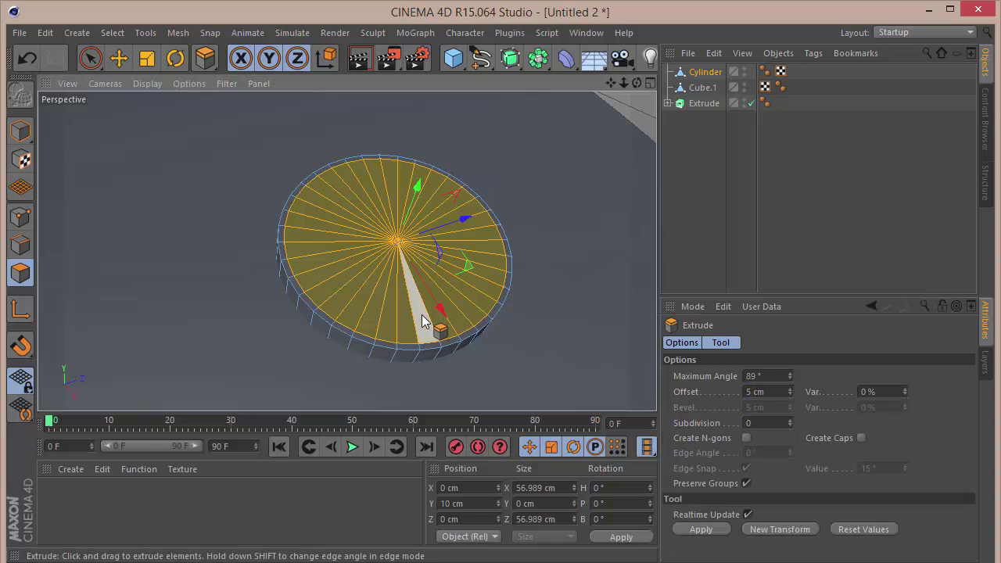
{"action": "left_click_drag", "start_coordinate": [583, 216], "coordinate": [571, 216]}
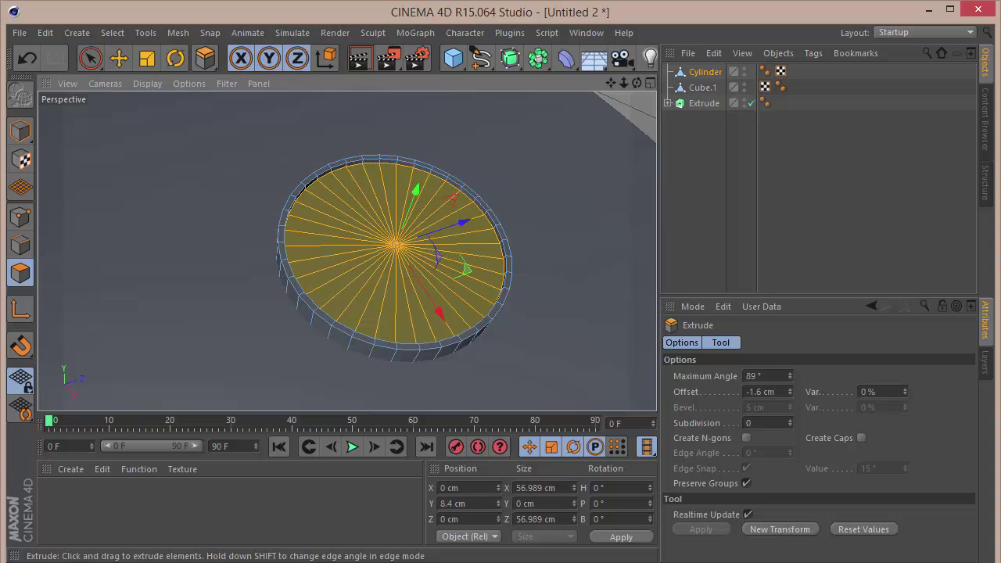
{"action": "double_click", "coordinate": [778, 391]}
{"action": "type", "text": "-2"}
{"action": "key", "text": "Return"}
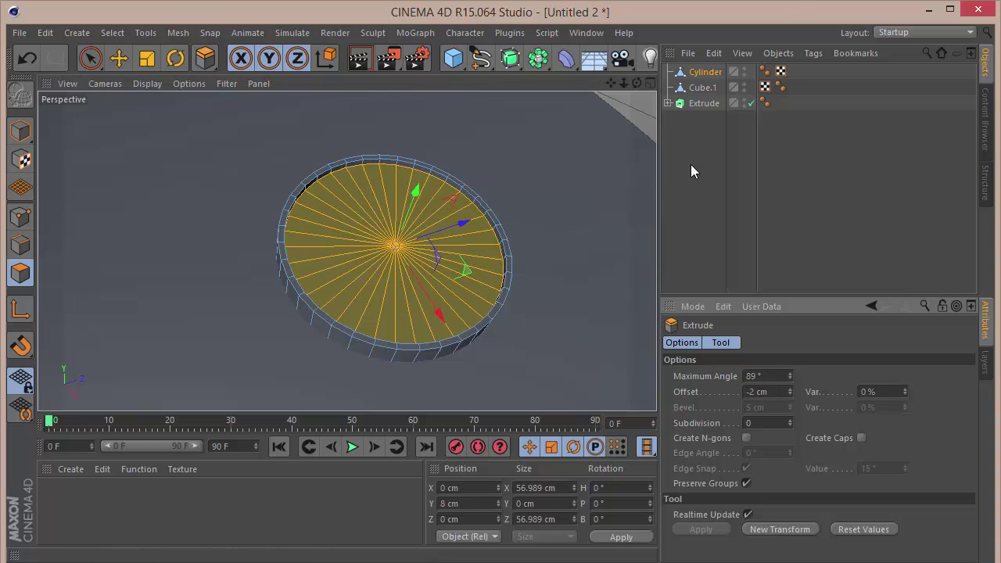
Add a Subdivision Surface and make the cylinder its child to smooth it.
{"action": "left_click", "coordinate": [510, 58]}
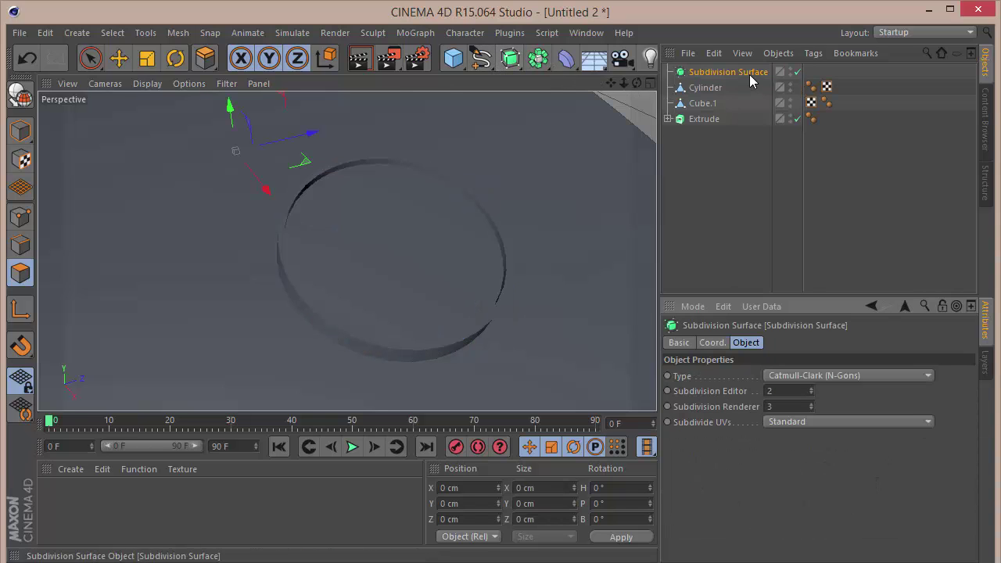
{"action": "left_click_drag", "start_coordinate": [704, 87], "coordinate": [704, 73]}
{"action": "left_click", "coordinate": [697, 172]}
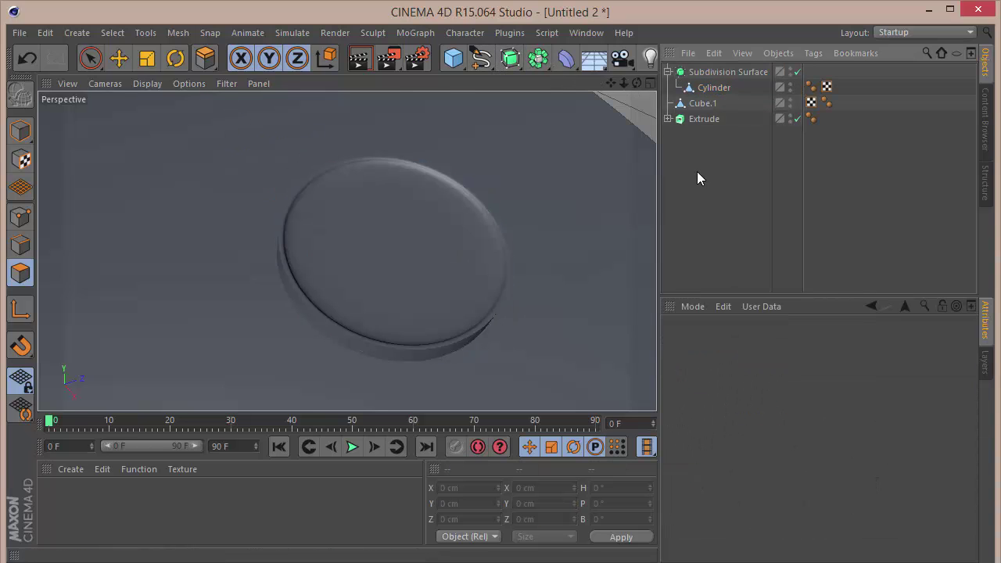
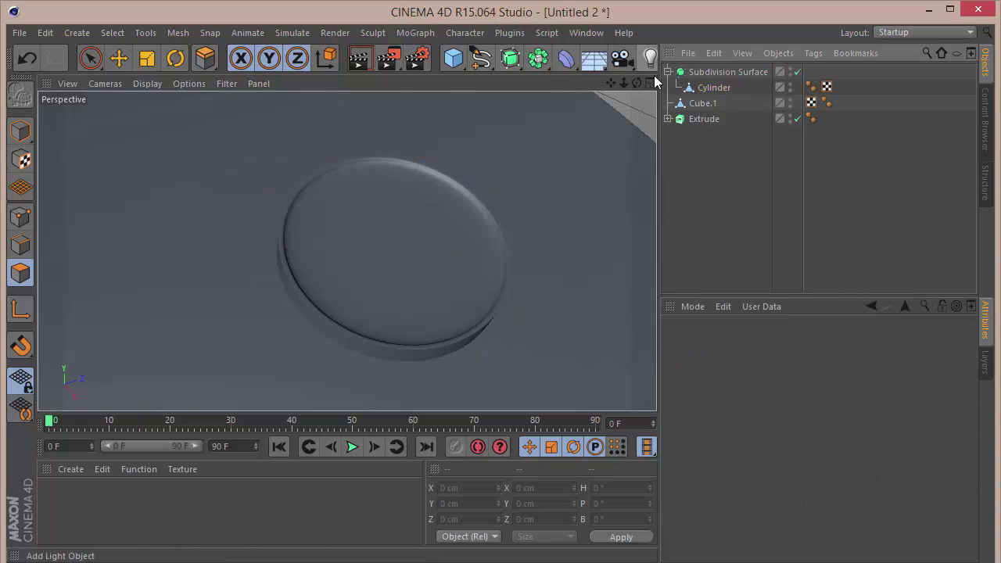
{"action": "left_click_drag", "start_coordinate": [637, 83], "coordinate": [622, 44]}
{"action": "left_click_drag", "start_coordinate": [346, 250], "coordinate": [346, 250], "text": "alt"}
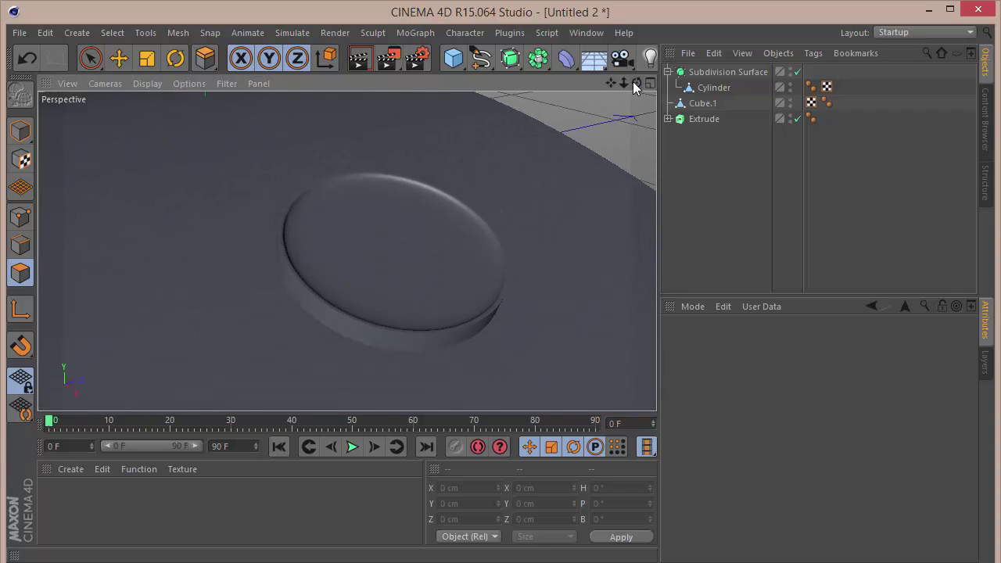
Disable the Subdivision Surface and cut supporting edge loops around the cylinder's recessed rim with the Knife in Loop mode.
{"action": "left_click", "coordinate": [797, 72]}
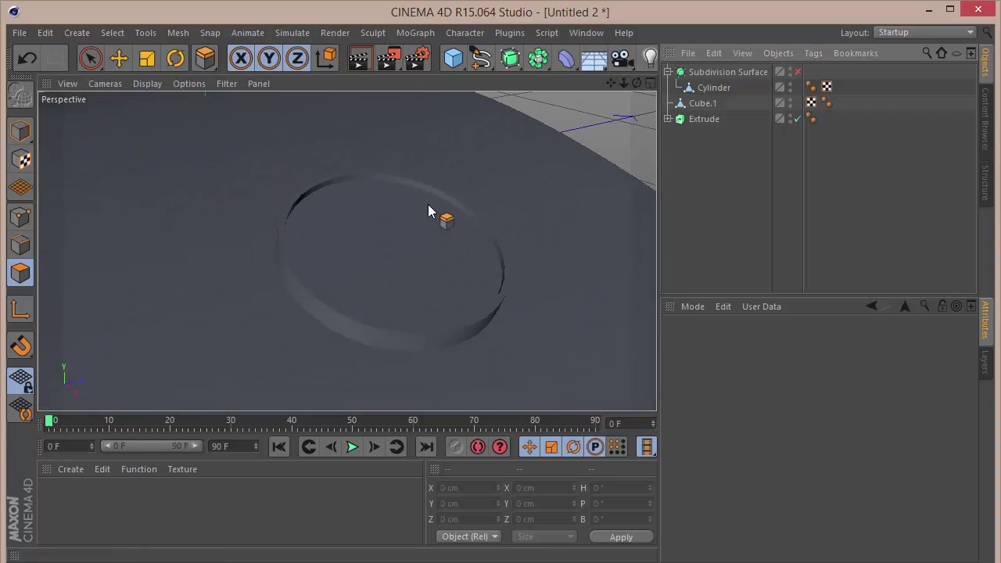
{"action": "left_click", "coordinate": [735, 88]}
{"action": "scroll", "coordinate": [550, 191], "scroll_direction": "up", "scroll_amount": 5}
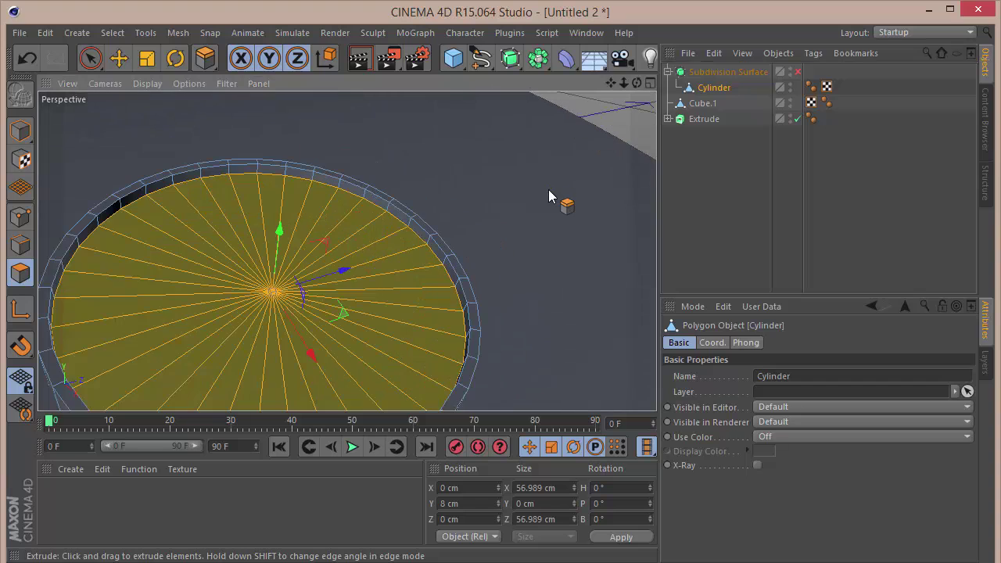
{"action": "key", "text": "k"}
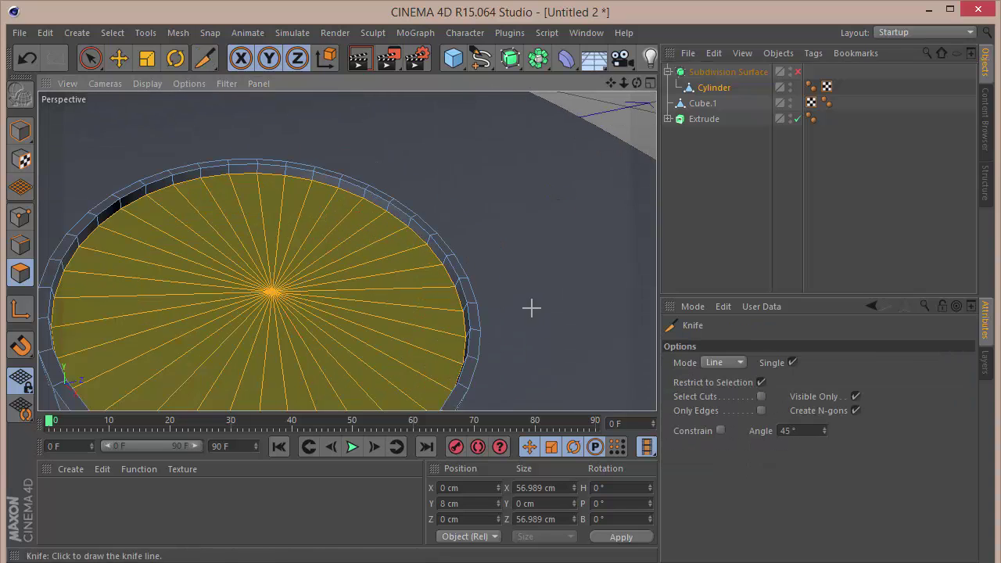
{"action": "left_click", "coordinate": [734, 362]}
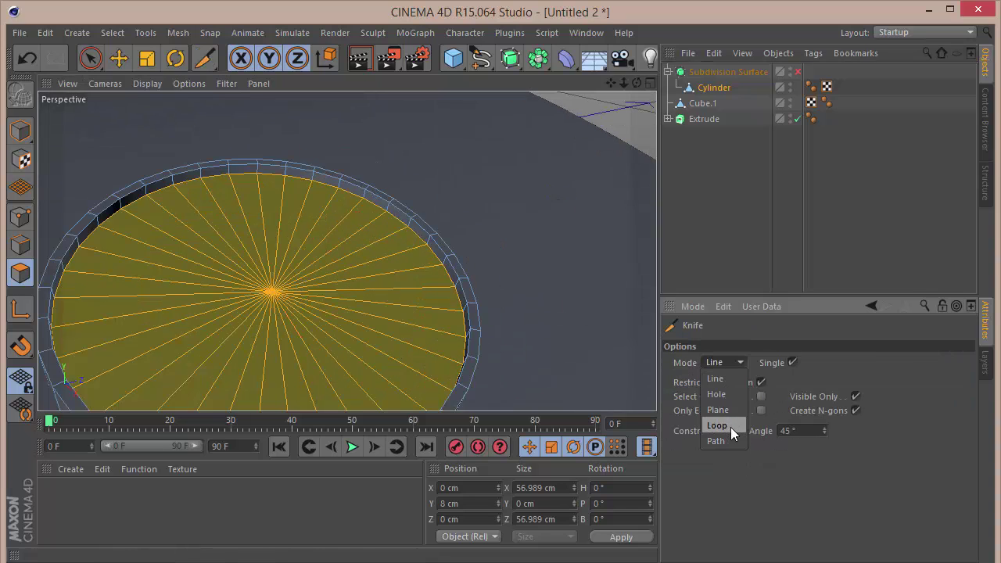
{"action": "left_click", "coordinate": [730, 427]}
{"action": "left_click", "coordinate": [23, 217]}
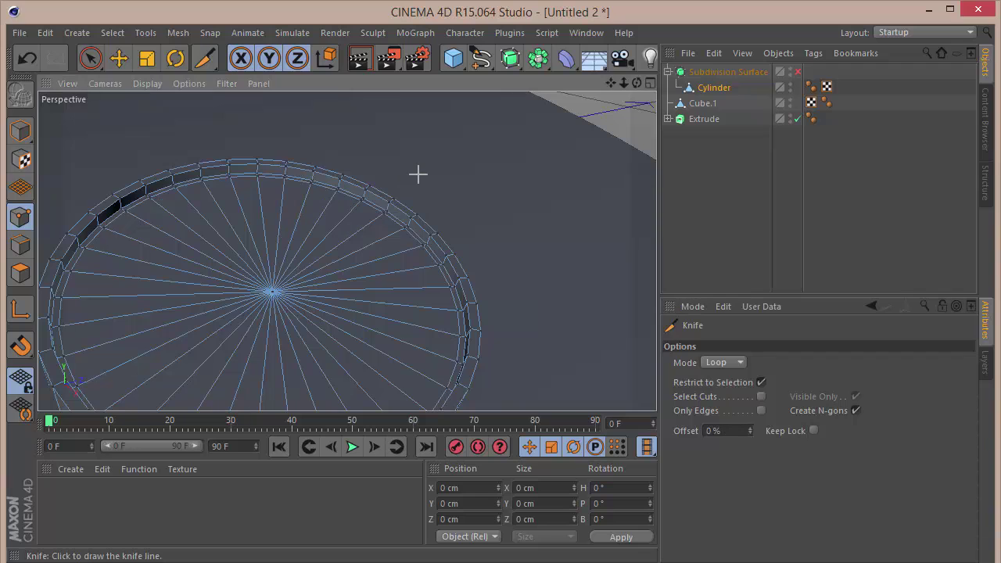
Re-enable the Subdivision Surface on the cylinder and deselect it.
{"action": "left_click", "coordinate": [796, 71]}
{"action": "left_click", "coordinate": [735, 174]}
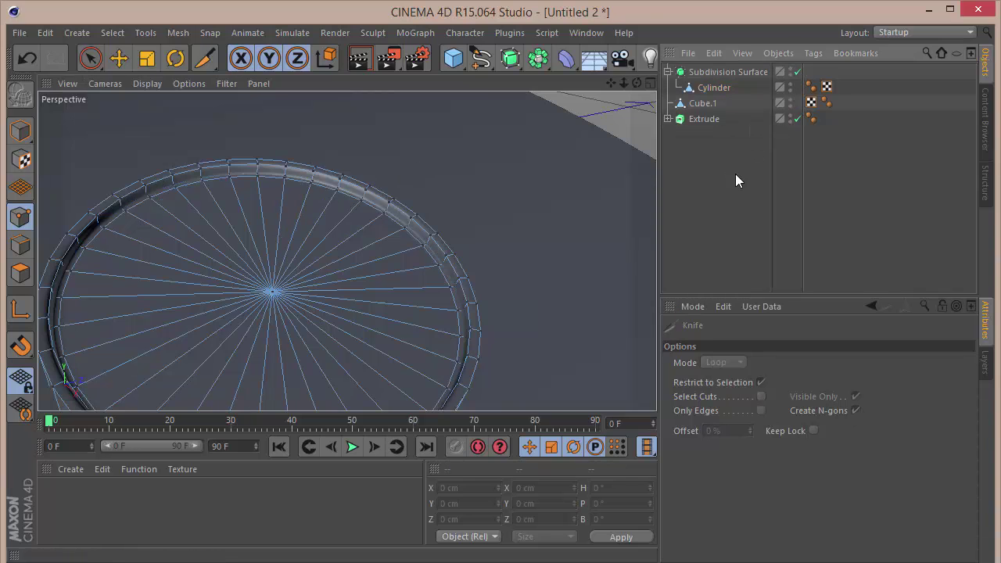
{"action": "left_click_drag", "start_coordinate": [624, 81], "coordinate": [626, 86]}
{"action": "left_click", "coordinate": [648, 85]}
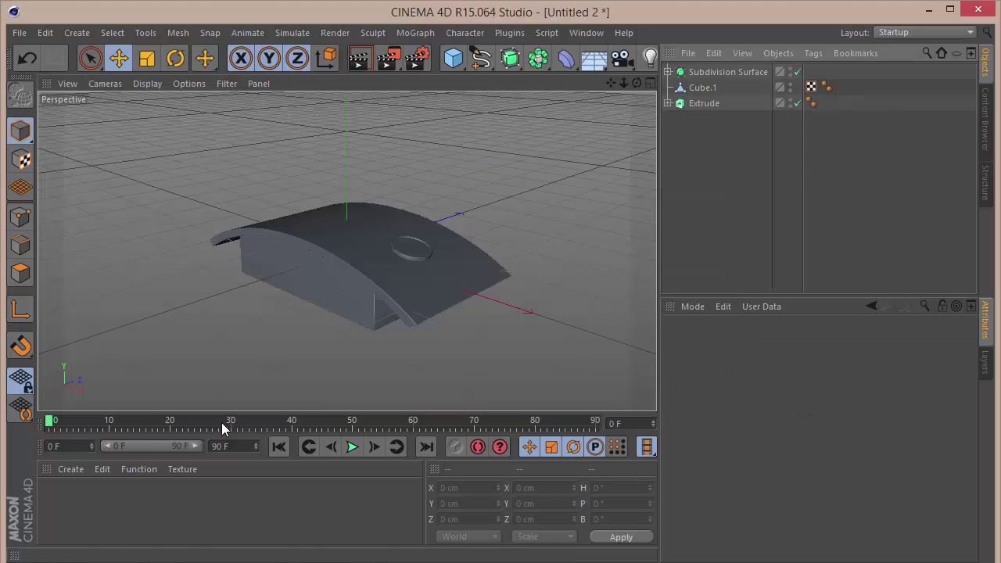
Group the Subdivision Surface, Cube.1 and Extrude objects under a null and name it Base.
{"action": "left_click_drag", "start_coordinate": [692, 146], "coordinate": [674, 64]}
{"action": "key", "text": "alt+g"}
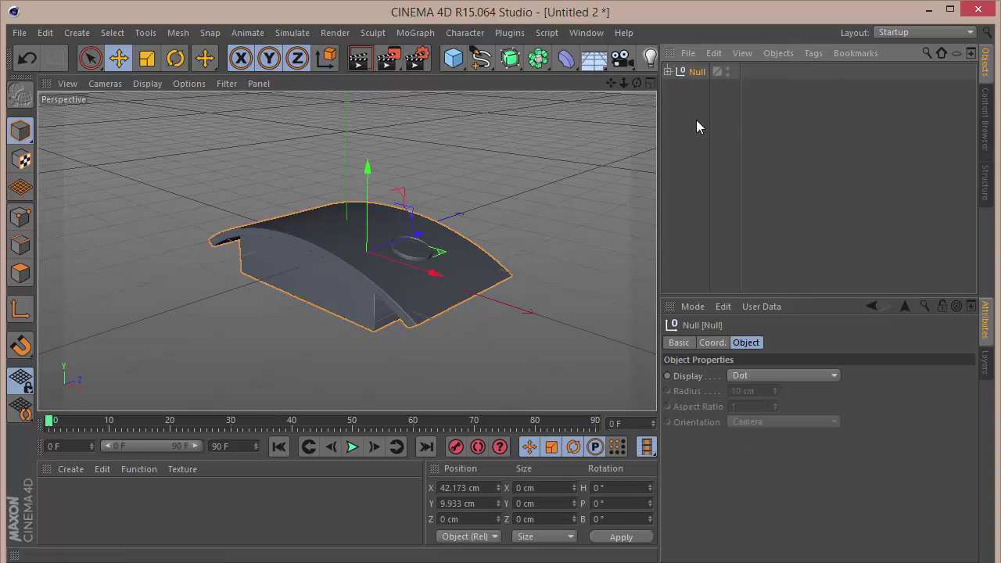
{"action": "double_click", "coordinate": [698, 72]}
{"action": "key", "text": "Return"}
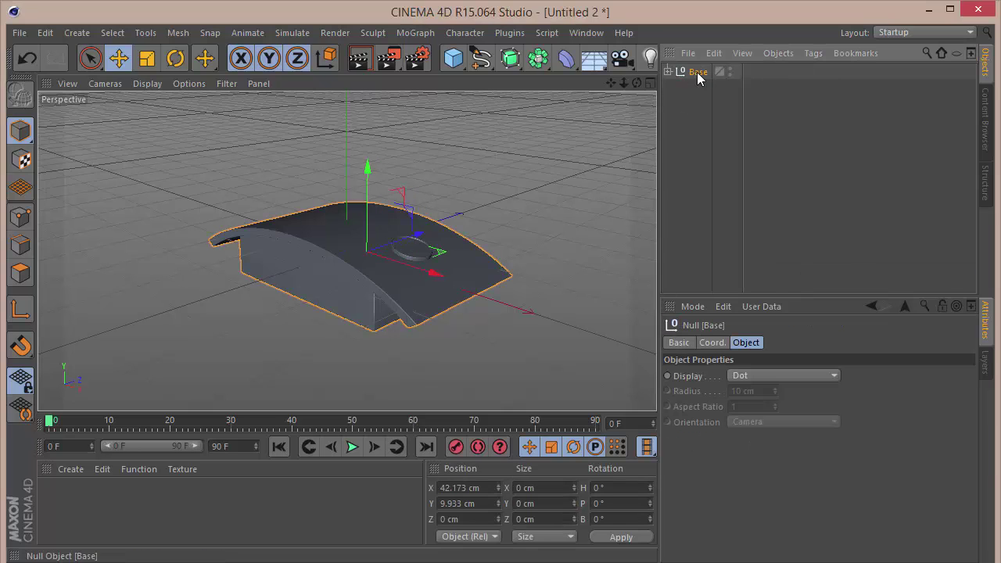
{"action": "left_click", "coordinate": [680, 195]}
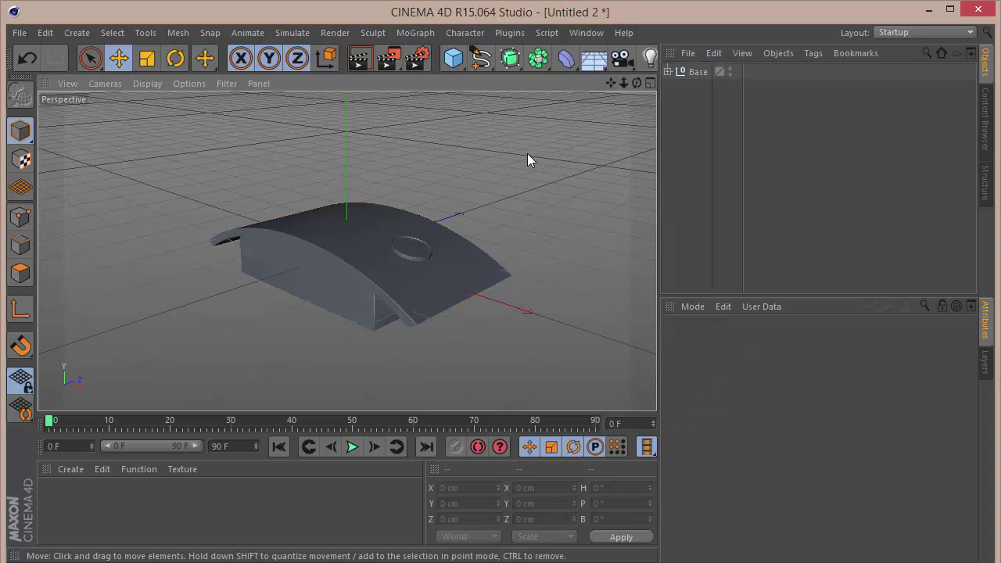
Add a cube sized 75 cm in X, 320 cm in Y and 100 cm in Z.
{"action": "left_click_drag", "start_coordinate": [637, 82], "coordinate": [770, 144]}
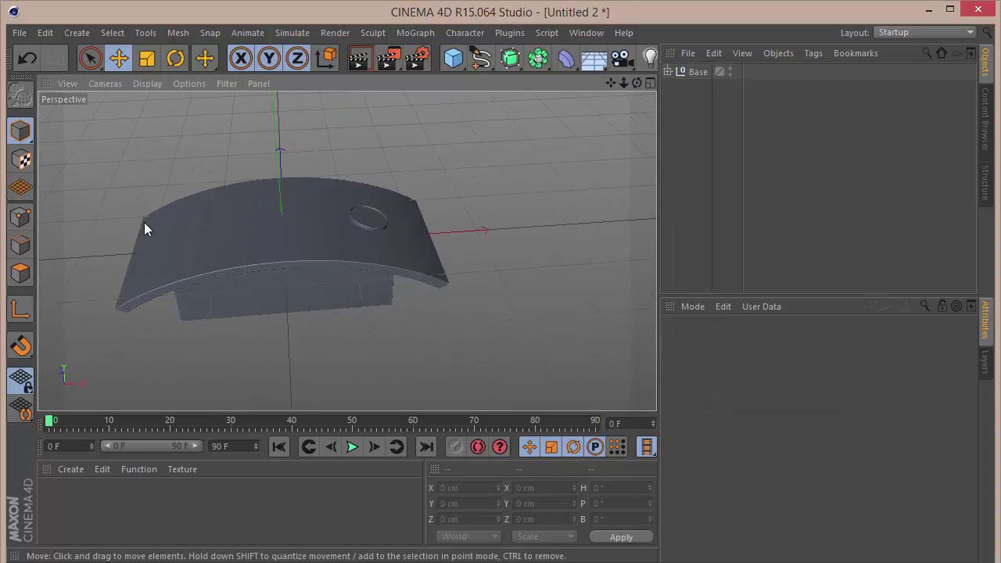
{"action": "left_click", "coordinate": [454, 59]}
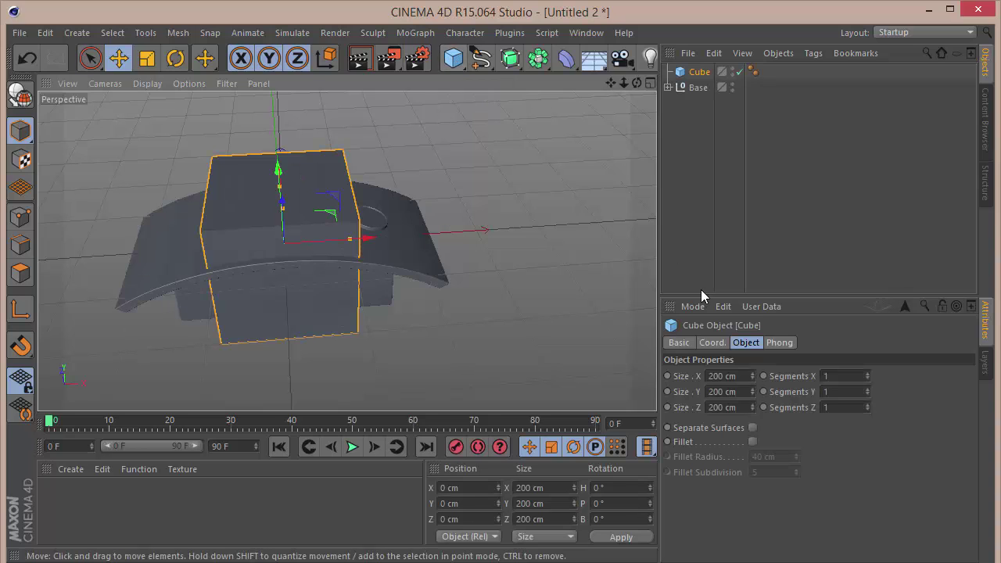
{"action": "double_click", "coordinate": [739, 376]}
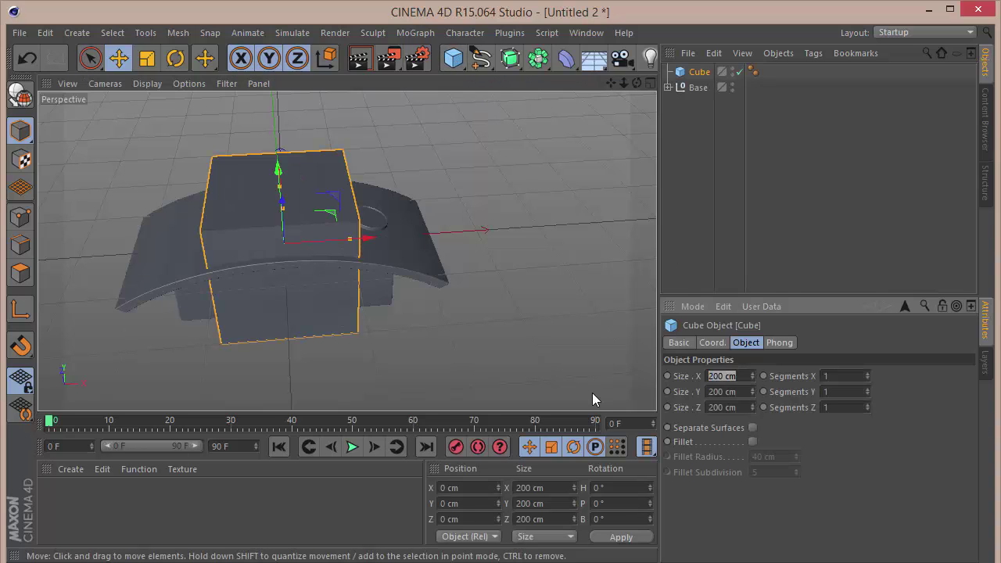
{"action": "type", "text": "75"}
{"action": "key", "text": "Return"}
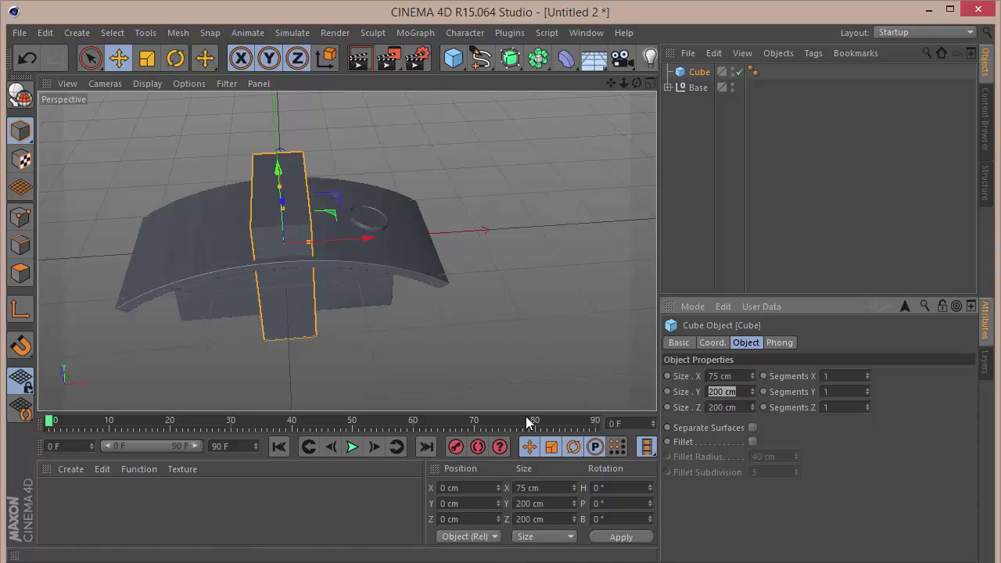
{"action": "type", "text": "320"}
{"action": "key", "text": "Return"}
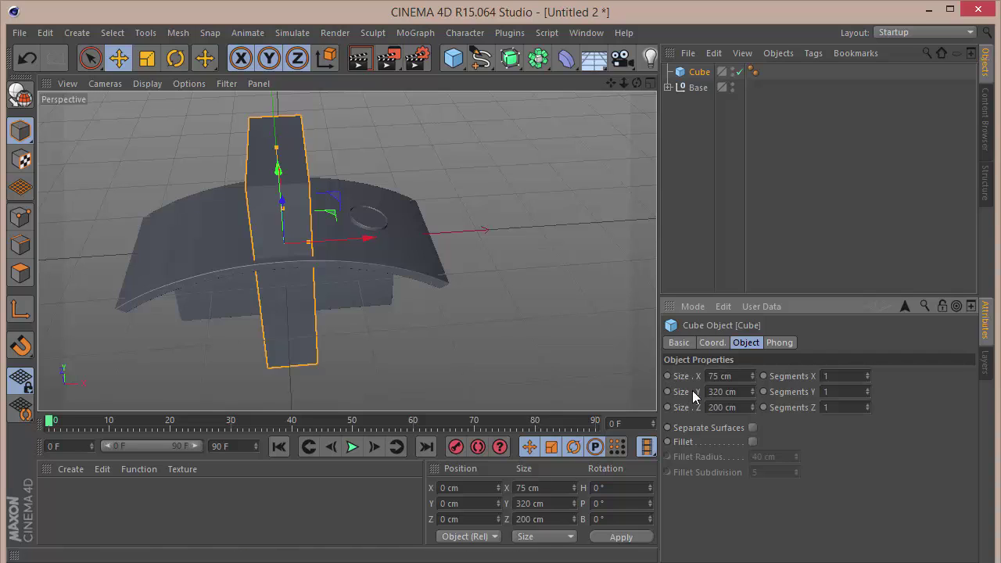
{"action": "key", "text": "Return"}
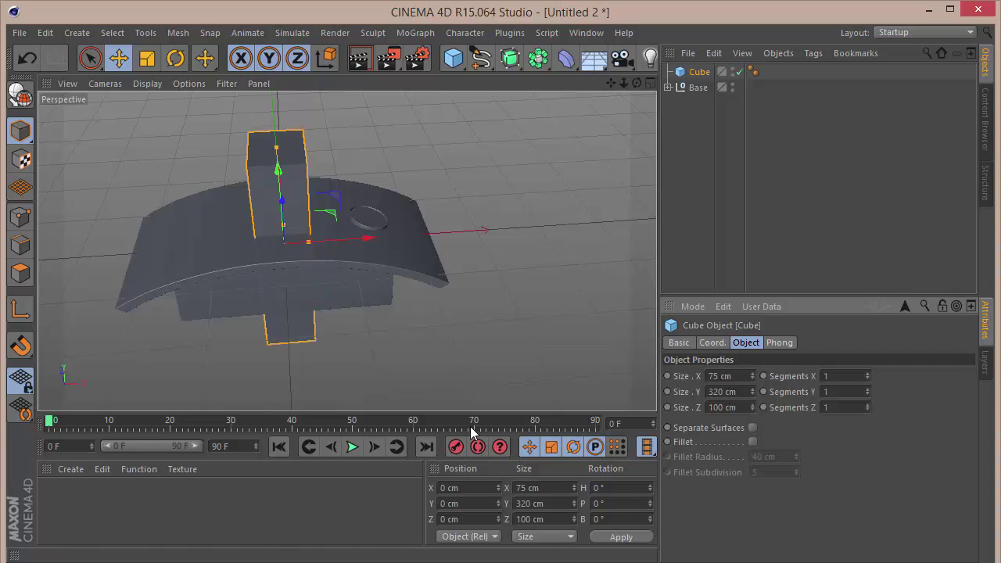
Set the cube's Y size to 50 cm and raise it onto the curved plate at about Y 53.8 cm.
{"action": "left_click_drag", "start_coordinate": [637, 84], "coordinate": [346, 250]}
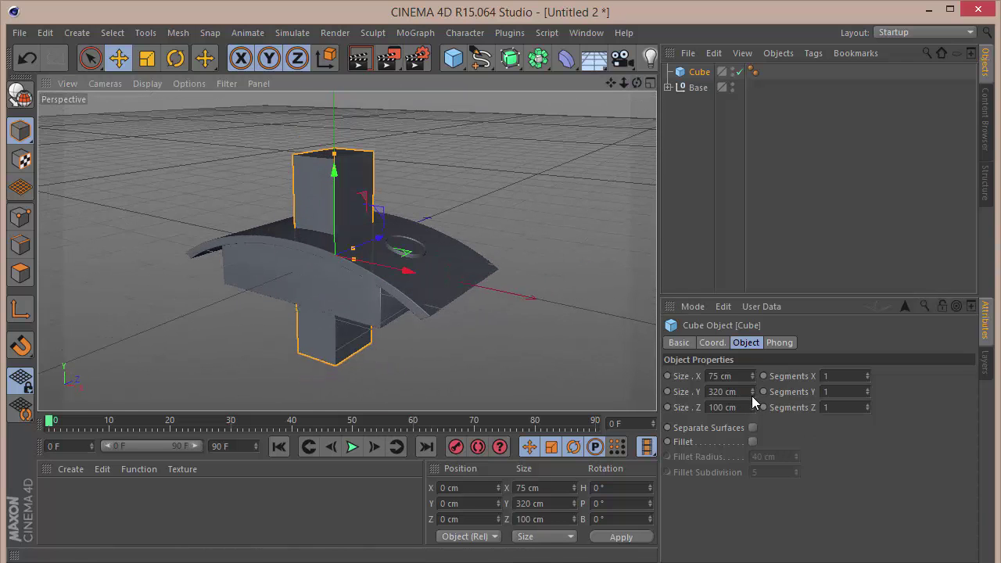
{"action": "left_click_drag", "start_coordinate": [751, 396], "coordinate": [752, 396]}
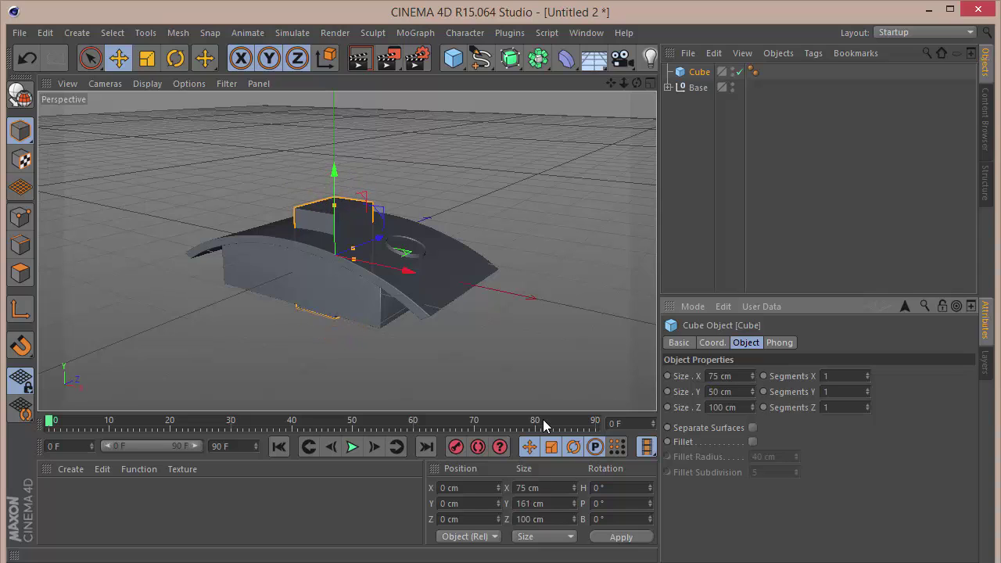
{"action": "left_click_drag", "start_coordinate": [328, 179], "coordinate": [334, 125]}
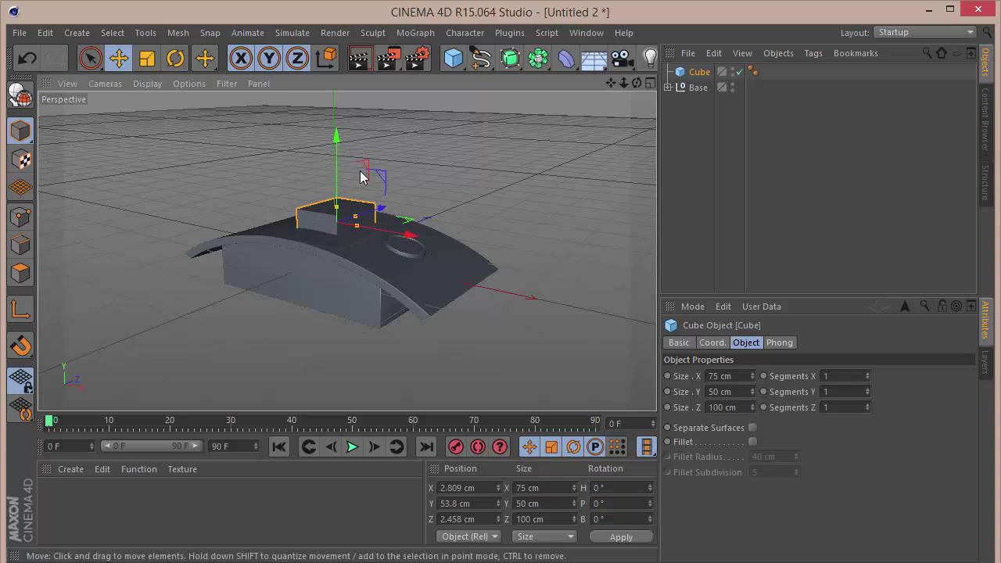
Round the cube's edges with a fillet radius of 2 cm and a fillet subdivision of 2.
{"action": "left_click", "coordinate": [753, 441]}
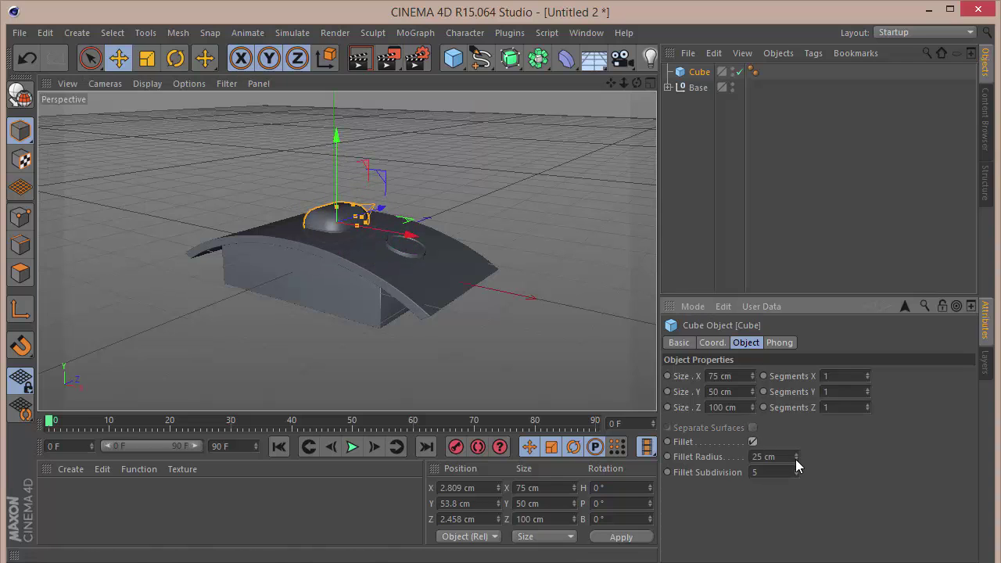
{"action": "left_click", "coordinate": [757, 471]}
{"action": "type", "text": "33"}
{"action": "key", "text": "Return"}
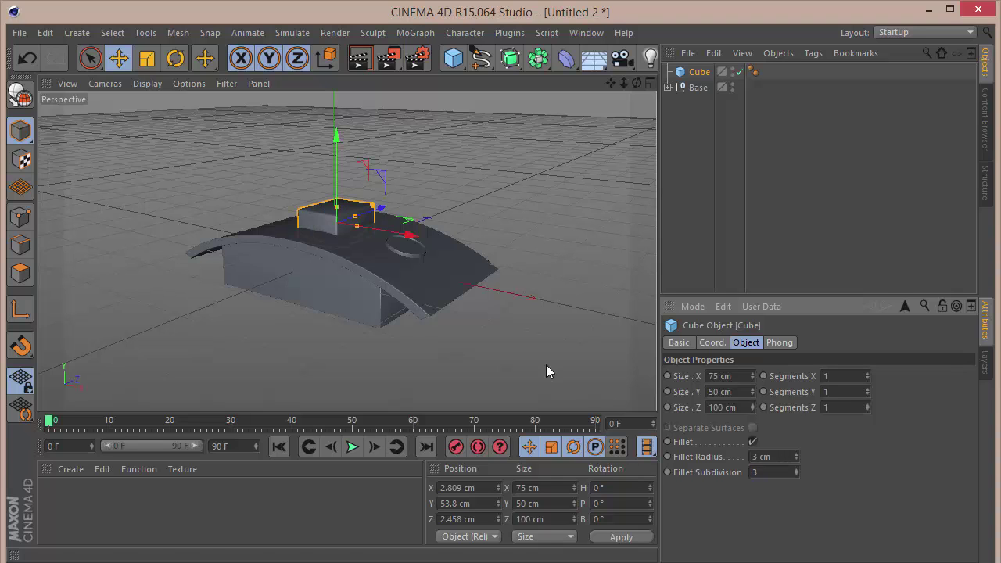
{"action": "scroll", "coordinate": [361, 248], "scroll_direction": "up", "scroll_amount": 5}
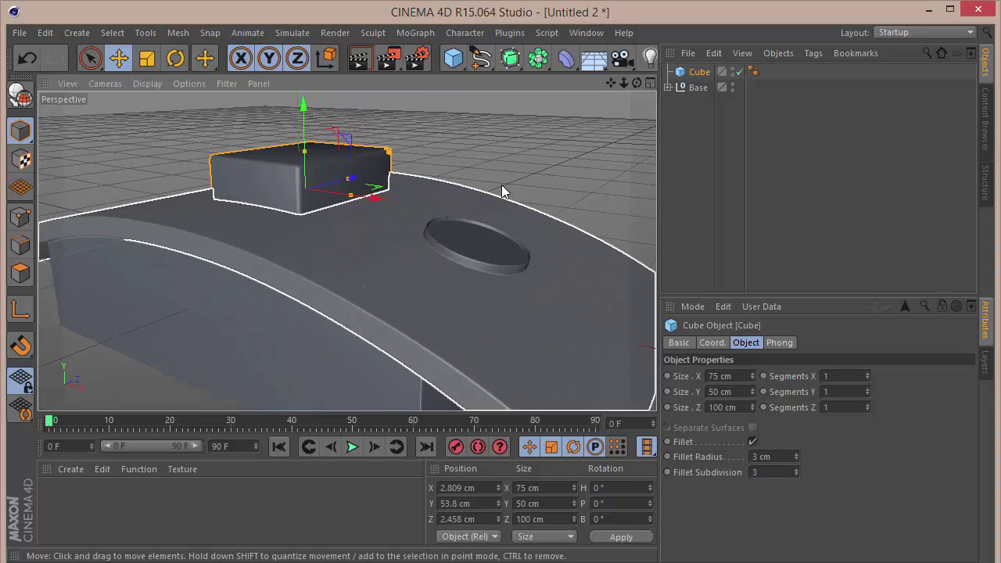
{"action": "left_click", "coordinate": [796, 459]}
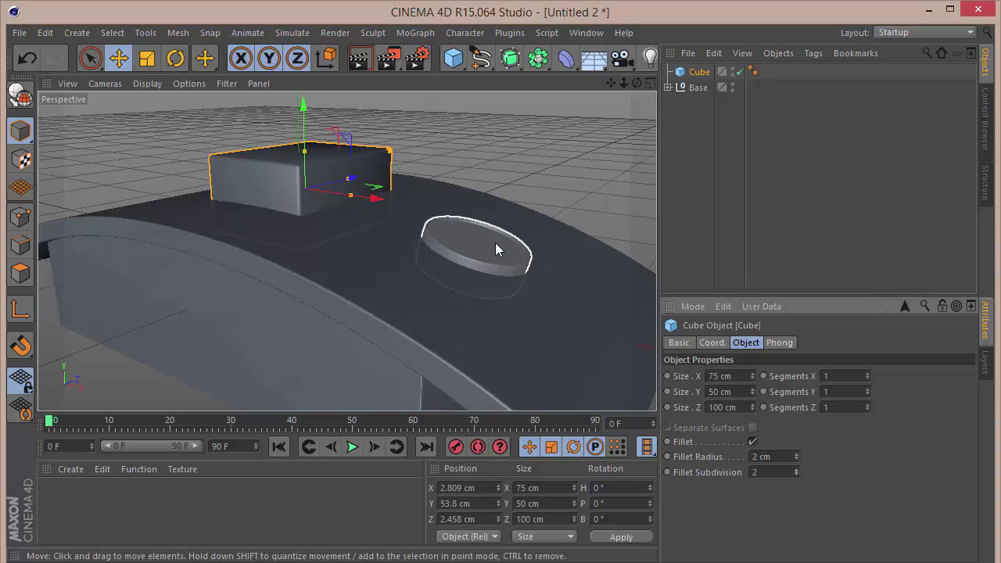
Tilt the cube to a bank of about -15.5° and move it onto the plate's slope opposite the round detail, near X -99.6, Y 25.3 cm.
{"action": "key", "text": "F2"}
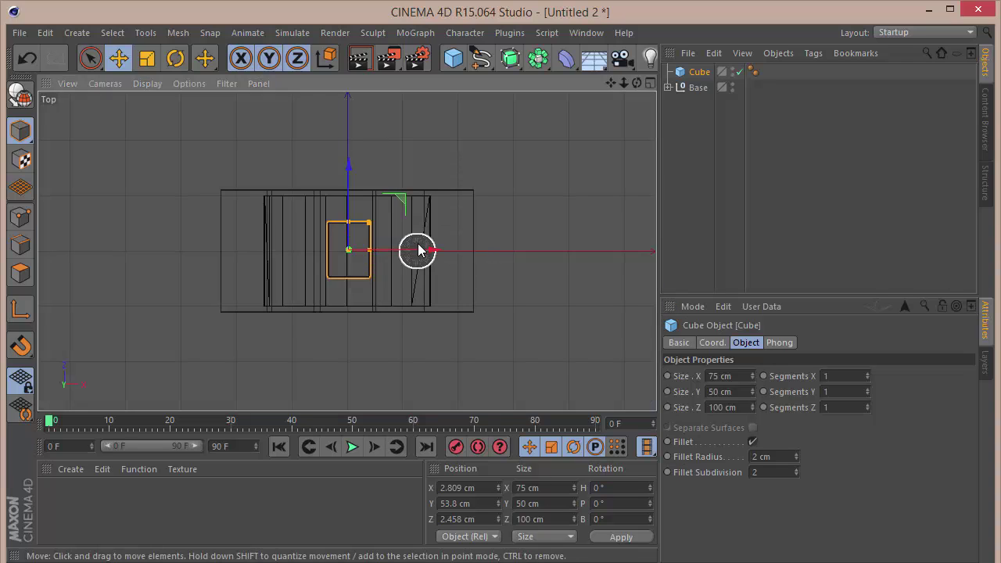
{"action": "key", "text": "F3"}
{"action": "key", "text": "F4"}
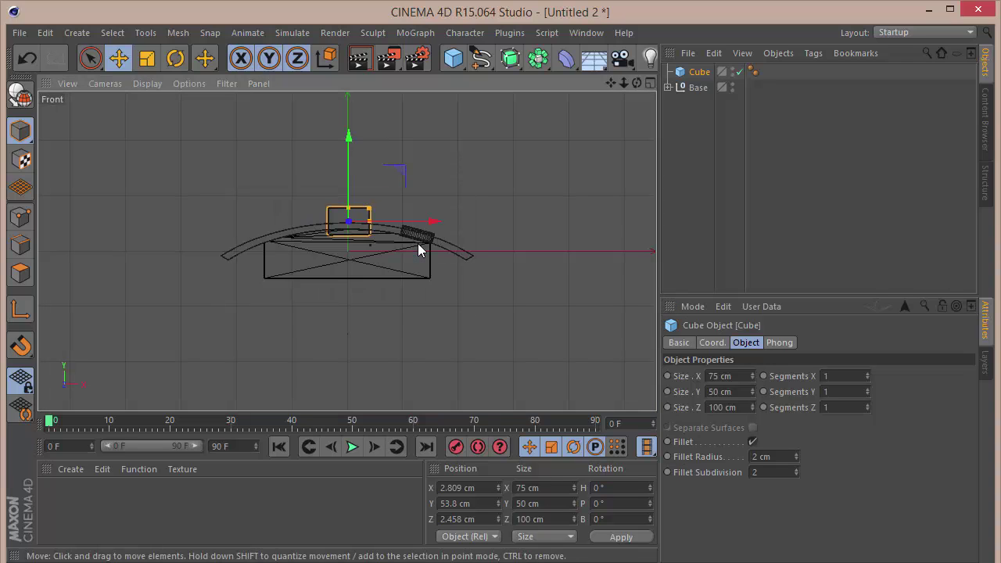
{"action": "scroll", "coordinate": [418, 201], "scroll_direction": "up", "scroll_amount": 3}
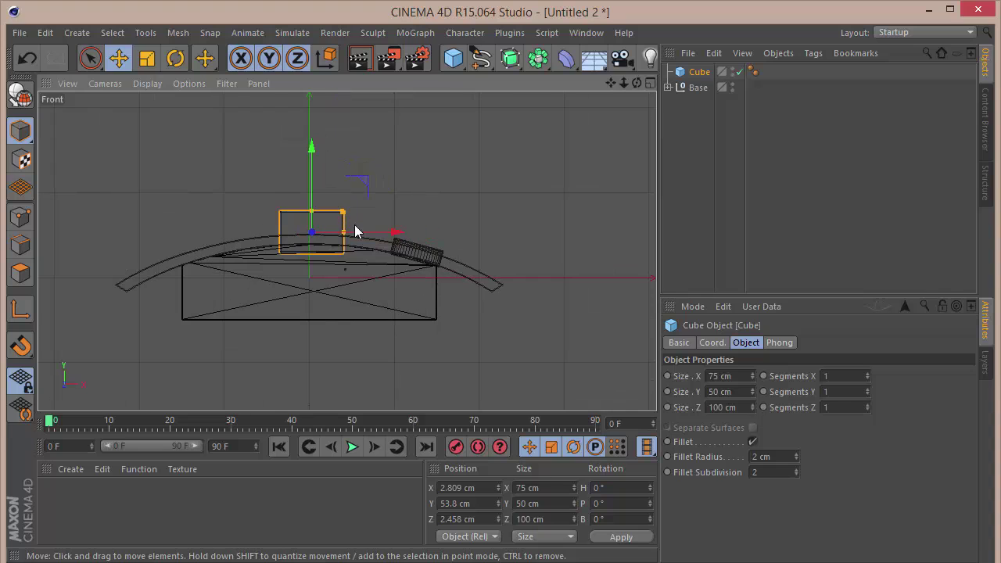
{"action": "key", "text": "r"}
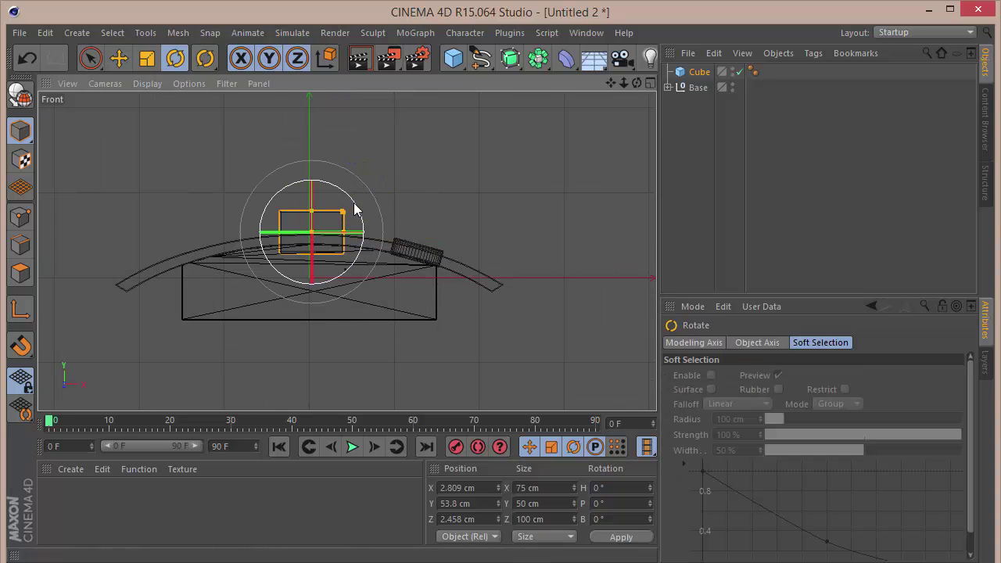
{"action": "left_click_drag", "start_coordinate": [346, 204], "coordinate": [280, 256]}
{"action": "key", "text": "9"}
{"action": "scroll", "coordinate": [201, 230], "scroll_direction": "up", "scroll_amount": 5}
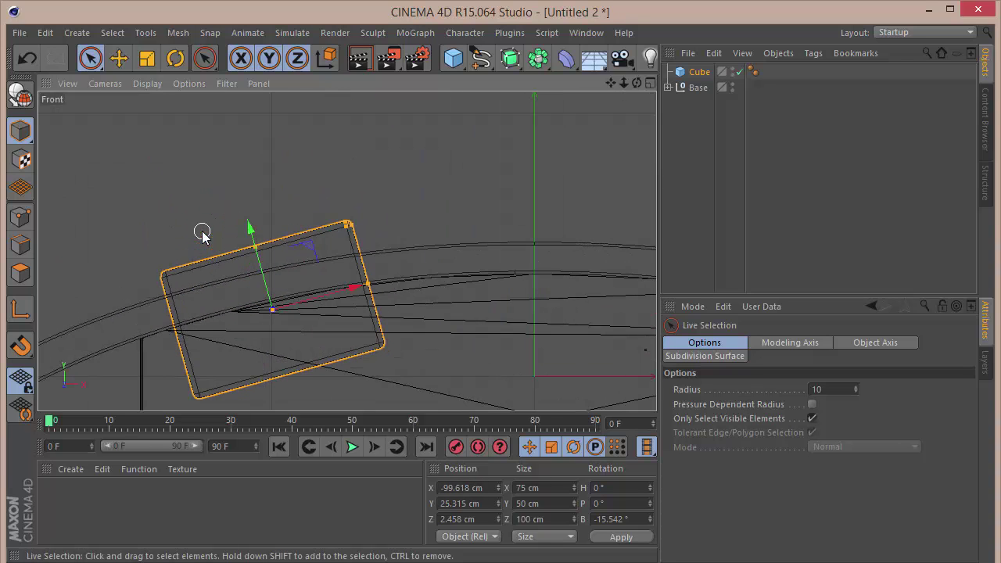
Adjust the cube's bank rotation to about -11.3° so it follows the slope of the curved plate.
{"action": "key", "text": "r"}
{"action": "left_click_drag", "start_coordinate": [304, 273], "coordinate": [304, 277]}
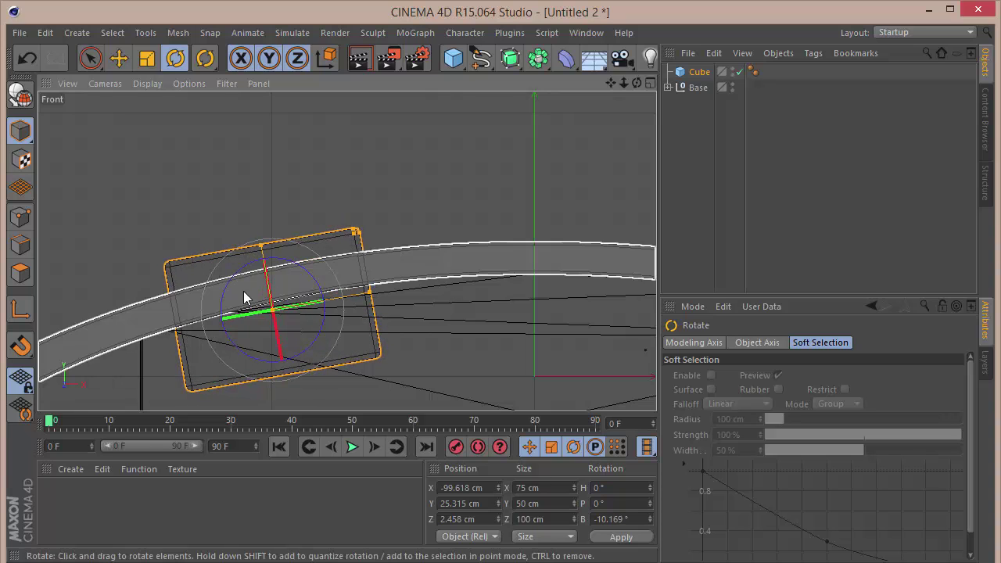
{"action": "left_click_drag", "start_coordinate": [225, 291], "coordinate": [260, 282]}
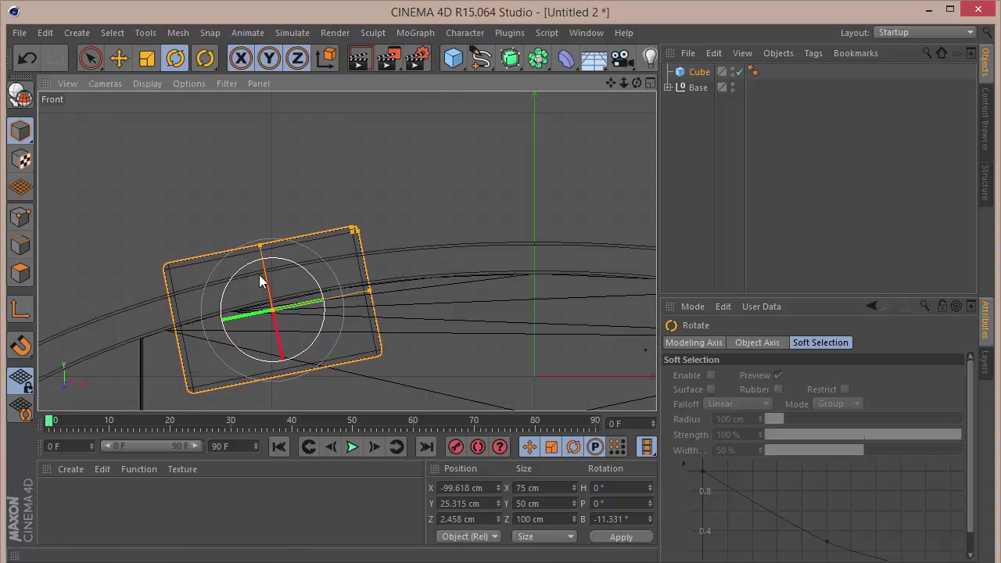
{"action": "left_click", "coordinate": [487, 189]}
{"action": "key", "text": "F1"}
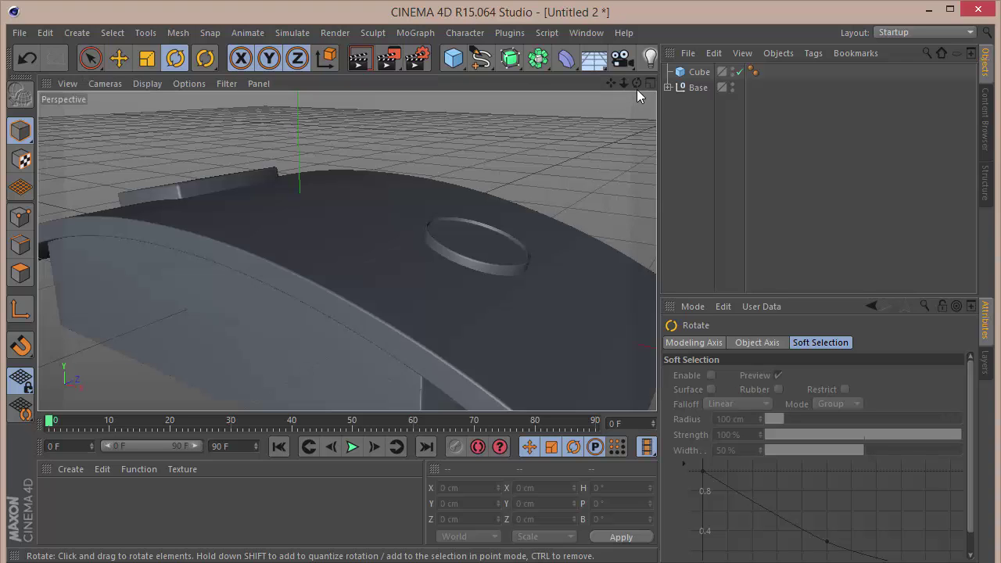
{"action": "left_click_drag", "start_coordinate": [624, 83], "coordinate": [594, 92]}
Make the cube editable and inset its top face with an Extrude Inner offset of 5 cm.
{"action": "left_click", "coordinate": [696, 72]}
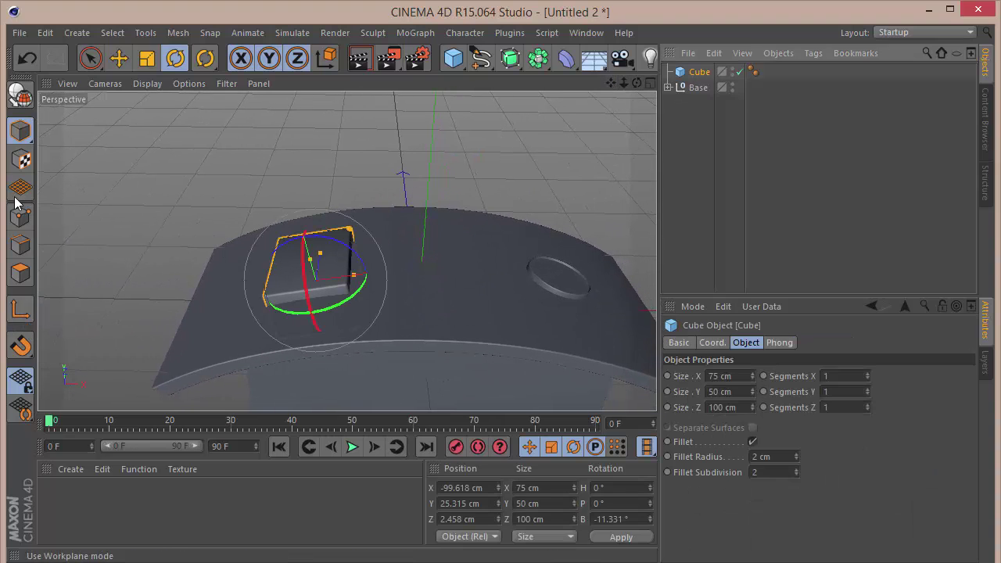
{"action": "key", "text": "c"}
{"action": "left_click", "coordinate": [21, 273]}
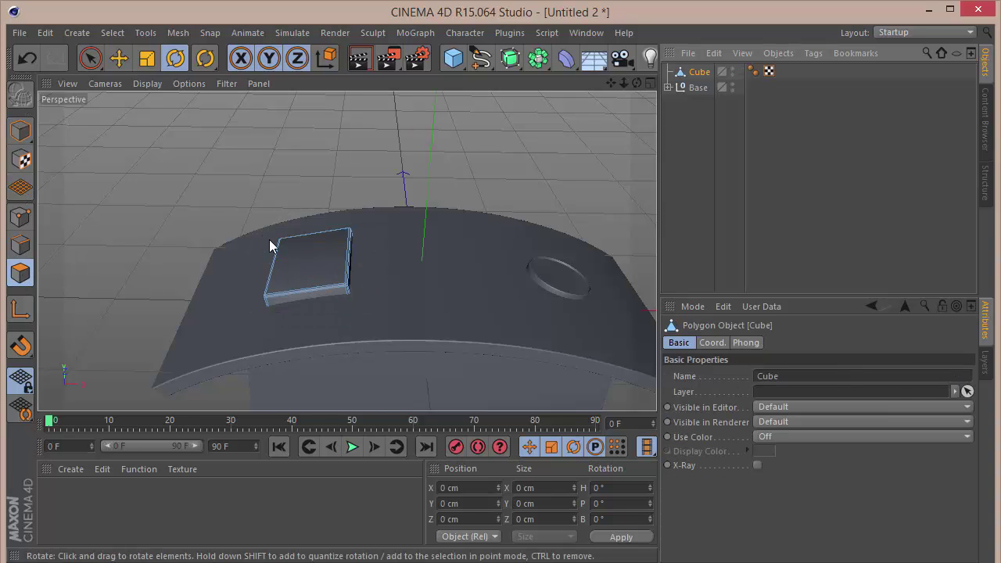
{"action": "left_click", "coordinate": [297, 255]}
{"action": "scroll", "coordinate": [337, 269], "scroll_direction": "up", "scroll_amount": 6}
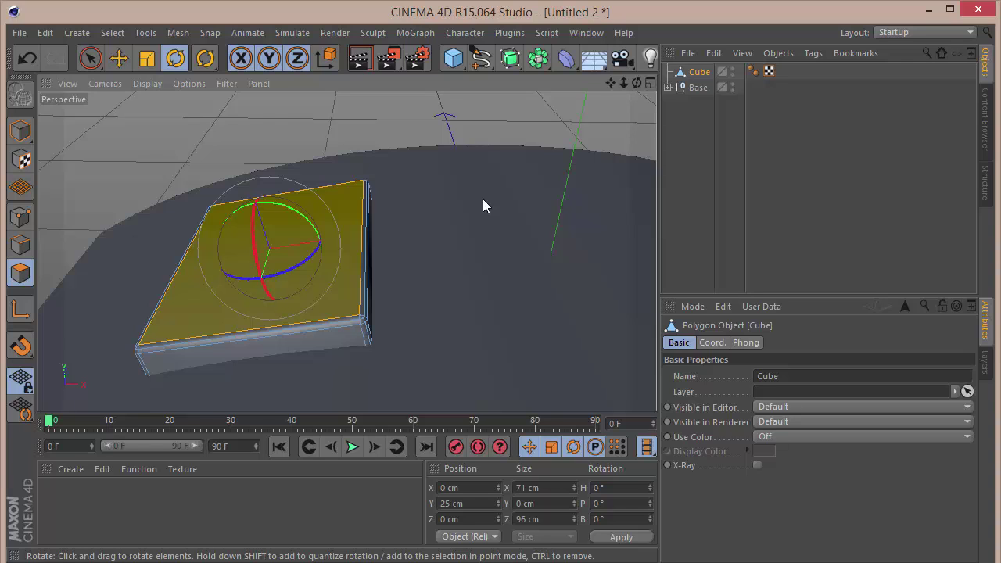
{"action": "key", "text": "i"}
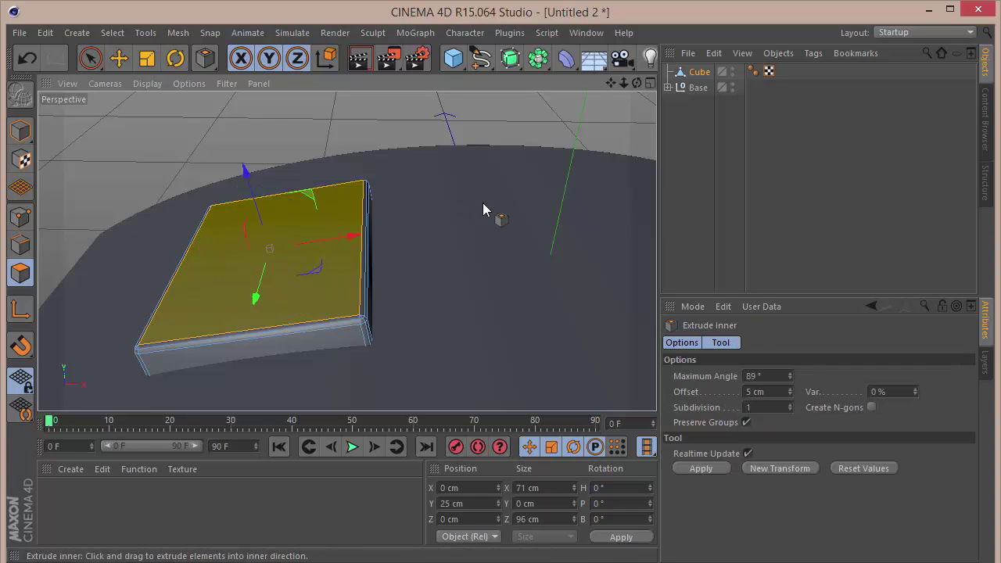
{"action": "left_click_drag", "start_coordinate": [482, 203], "coordinate": [513, 203]}
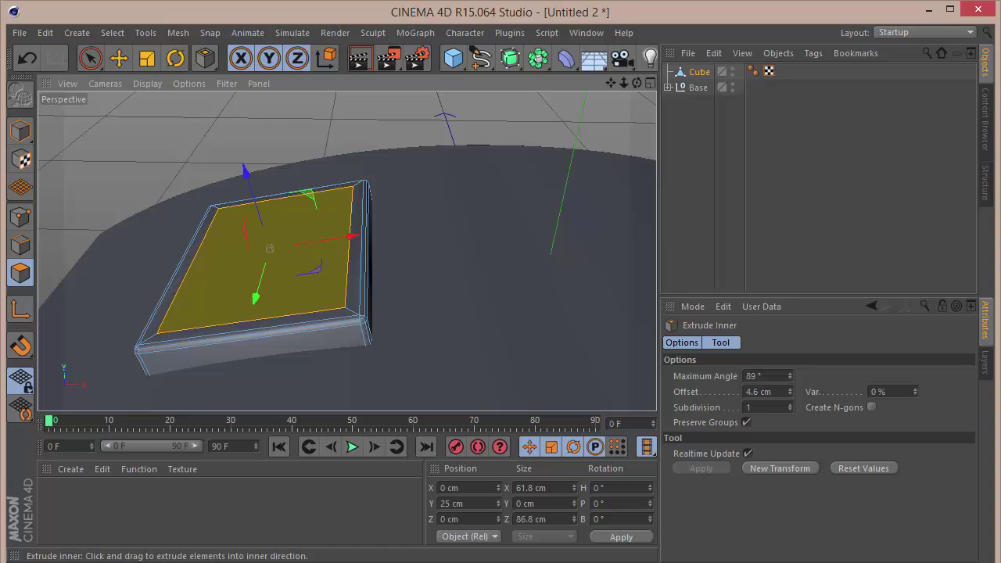
{"action": "left_click", "coordinate": [783, 393]}
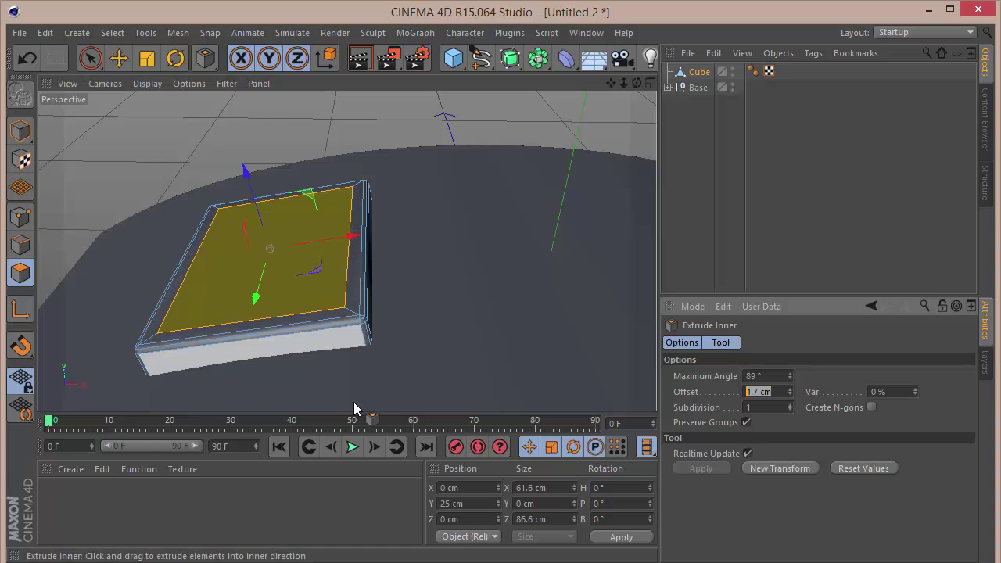
Extrude the inset top face of the cube by 350 cm to form the lamp's post.
{"action": "key", "text": "d"}
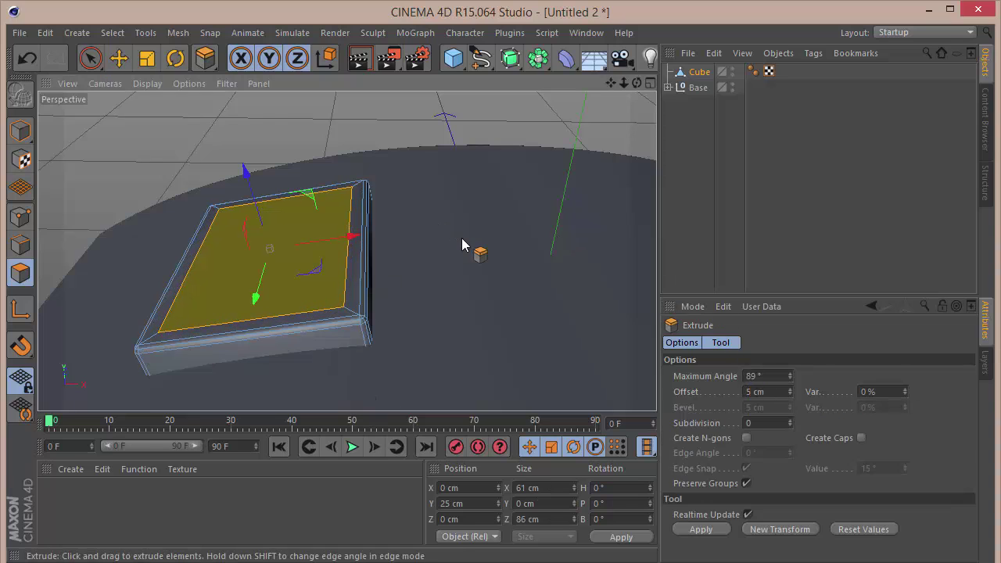
{"action": "left_click_drag", "start_coordinate": [557, 241], "coordinate": [657, 278]}
{"action": "left_click", "coordinate": [784, 393]}
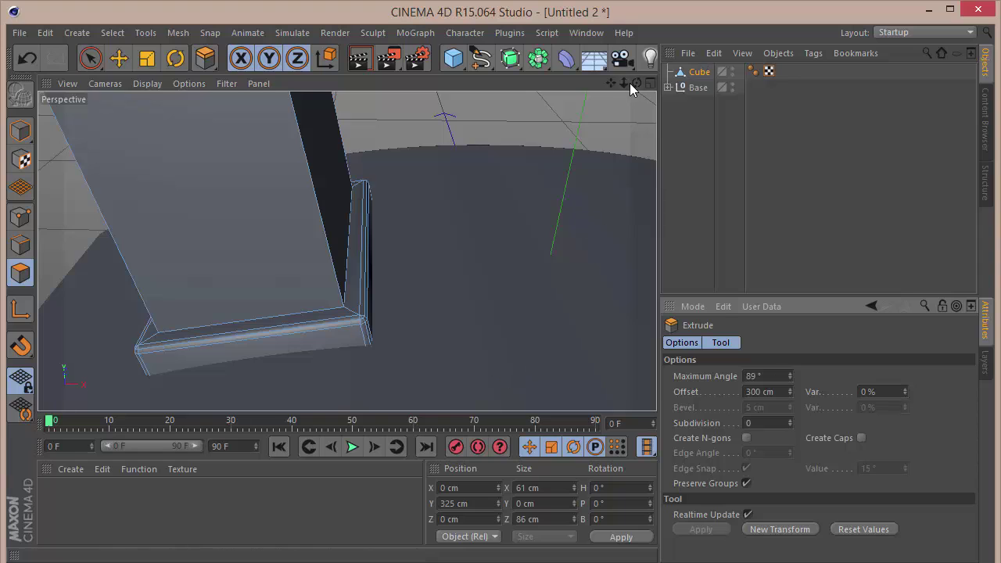
{"action": "mouse_move", "coordinate": [624, 83]}
{"action": "left_mouse_down"}
{"action": "mouse_move", "coordinate": [346, 252]}
{"action": "mouse_move", "coordinate": [628, 88]}
{"action": "left_mouse_up"}
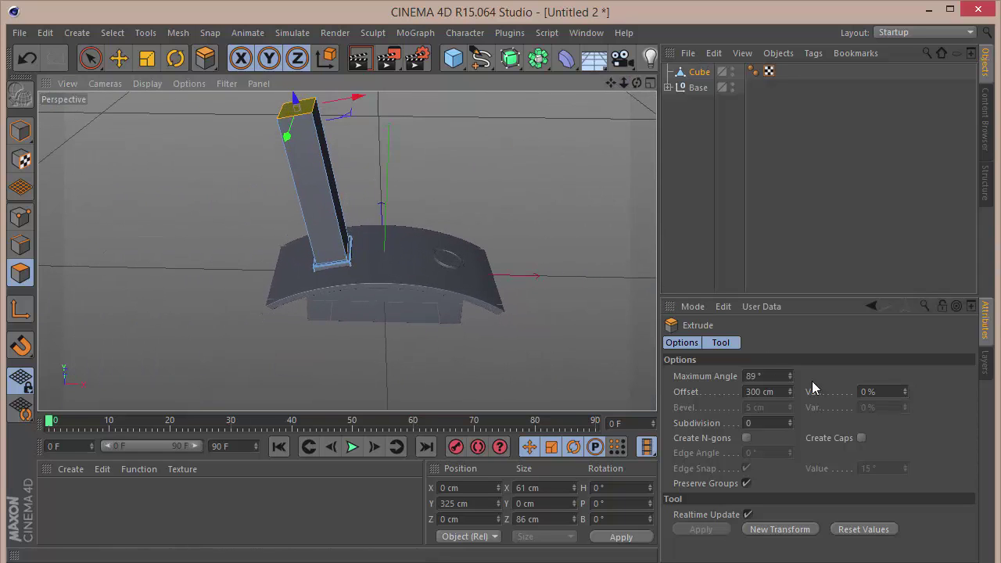
{"action": "left_click", "coordinate": [779, 391]}
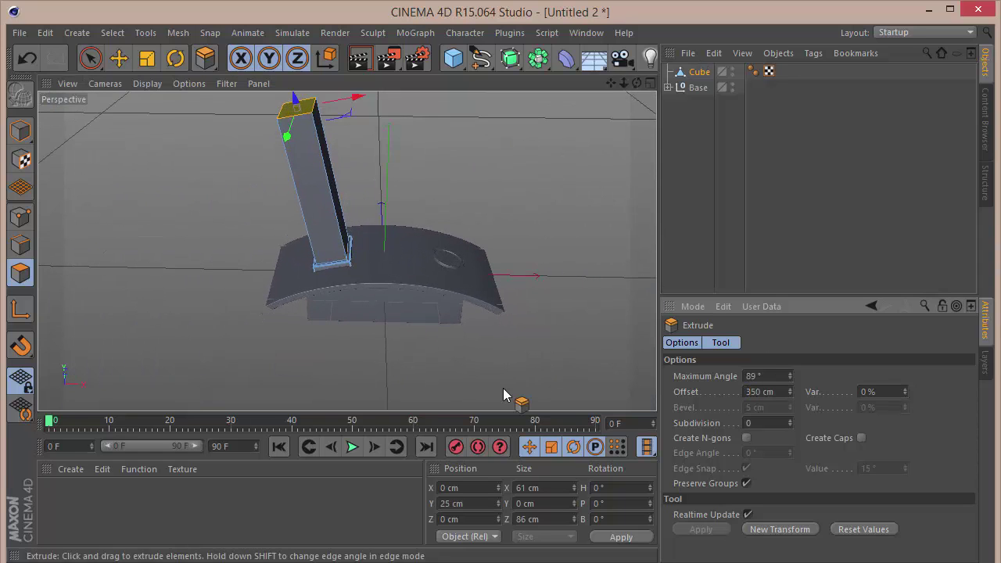
{"action": "left_click_drag", "start_coordinate": [609, 82], "coordinate": [347, 251]}
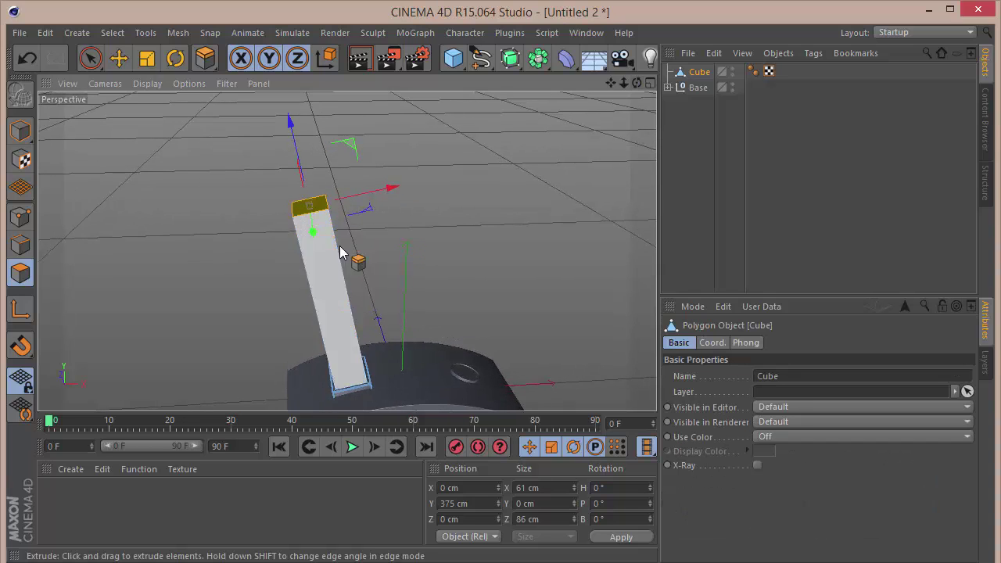
Select the four long vertical edges of the extruded post.
{"action": "left_click", "coordinate": [21, 244]}
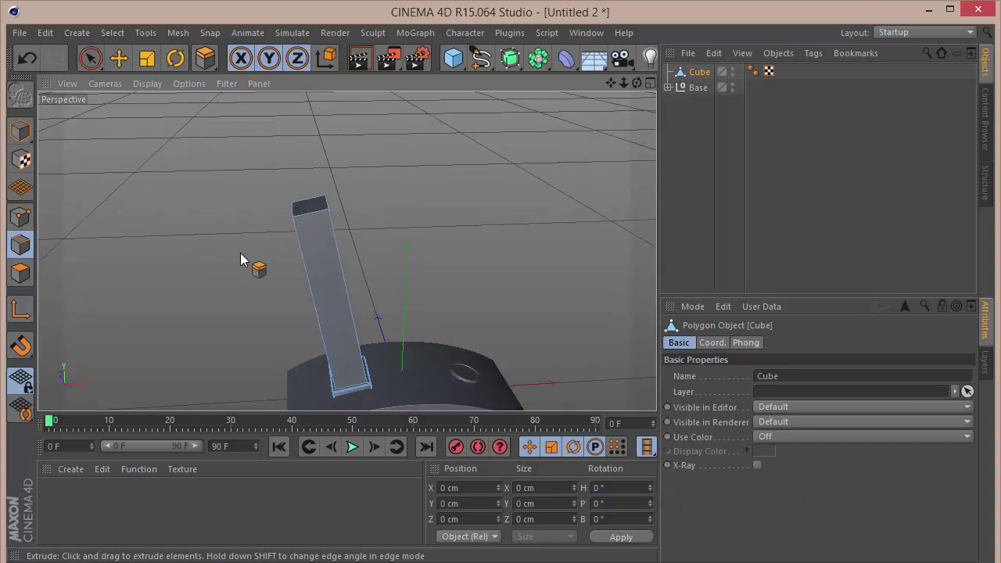
{"action": "left_click", "coordinate": [90, 58]}
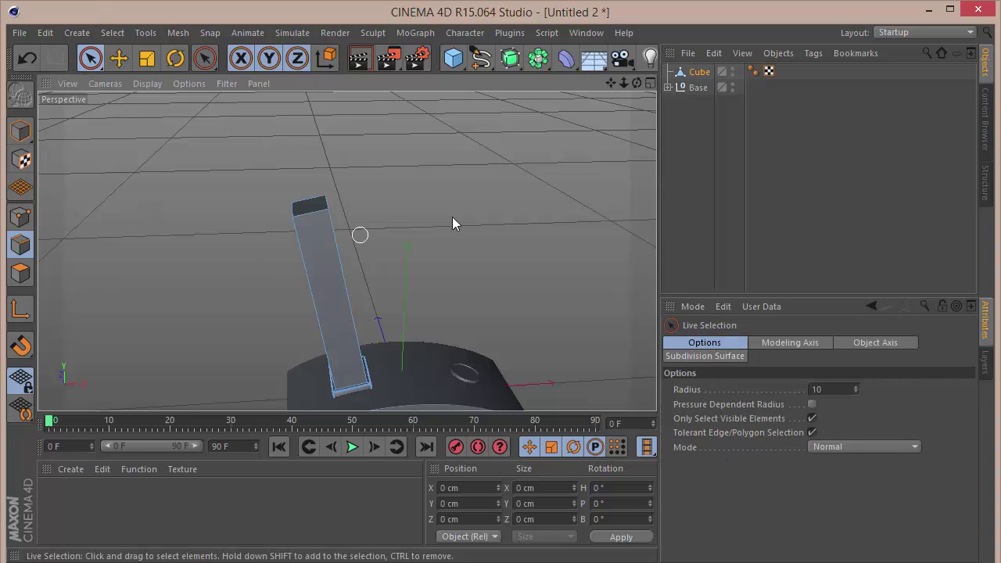
{"action": "left_click", "coordinate": [344, 274]}
{"action": "left_click", "coordinate": [306, 284], "text": "shift"}
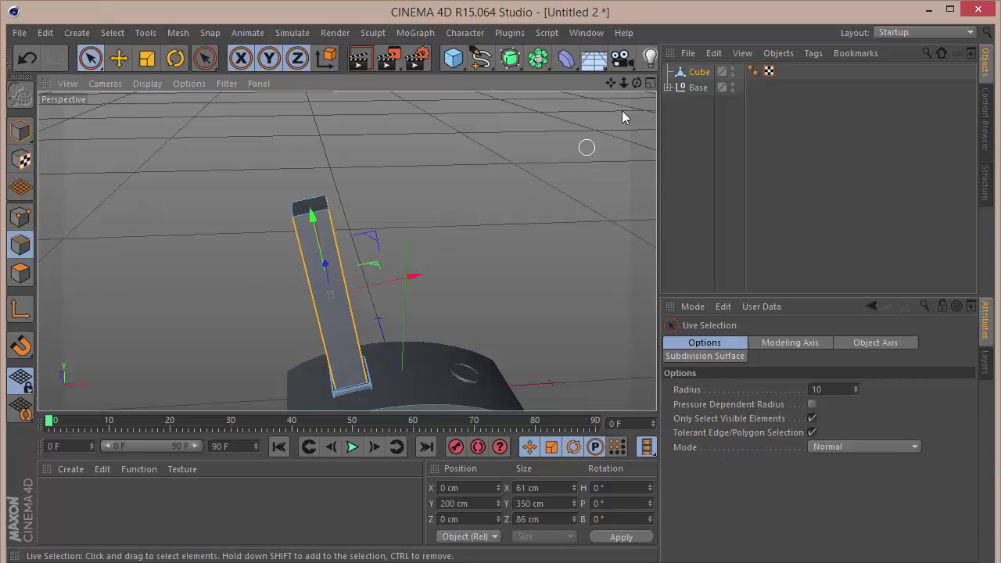
{"action": "left_click_drag", "start_coordinate": [637, 83], "coordinate": [454, 125]}
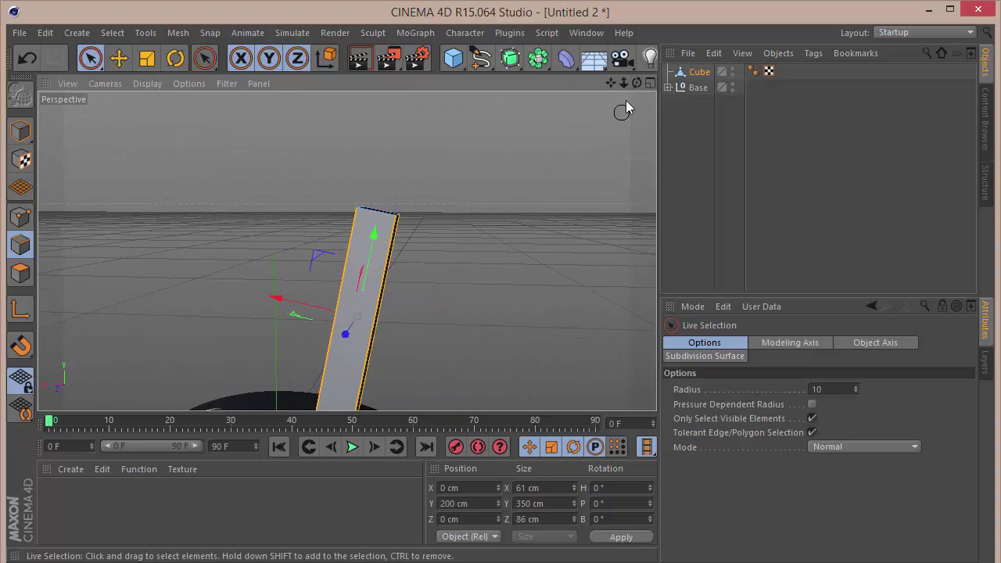
{"action": "mouse_move", "coordinate": [636, 83]}
{"action": "left_mouse_down"}
{"action": "mouse_move", "coordinate": [595, 188]}
{"action": "mouse_move", "coordinate": [563, 226]}
{"action": "mouse_move", "coordinate": [610, 157]}
{"action": "mouse_move", "coordinate": [638, 86]}
{"action": "left_mouse_up"}
Bevel the post's four long edges with an offset of 5 cm and a subdivision of 5.
{"action": "right_click", "coordinate": [546, 199]}
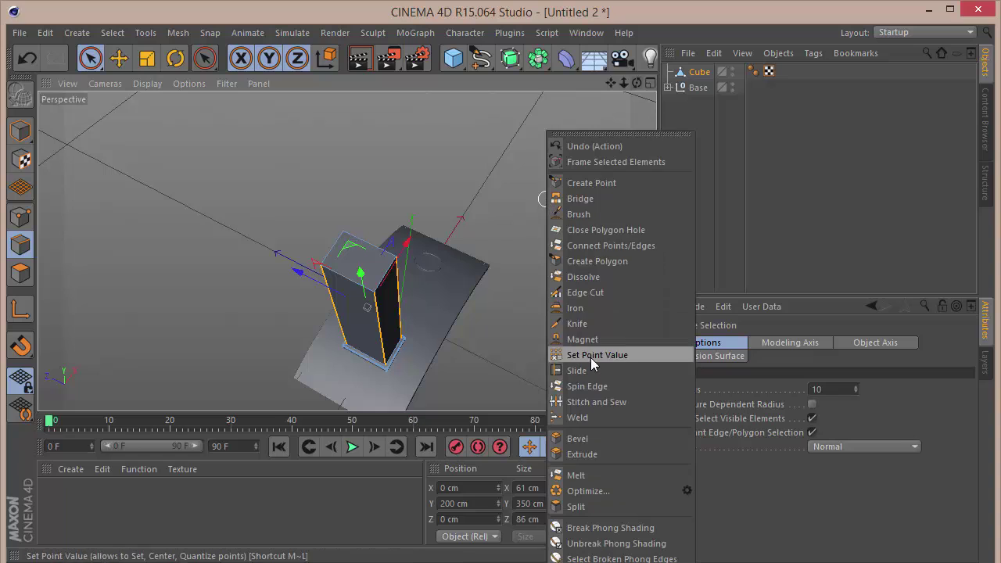
{"action": "left_click", "coordinate": [578, 438]}
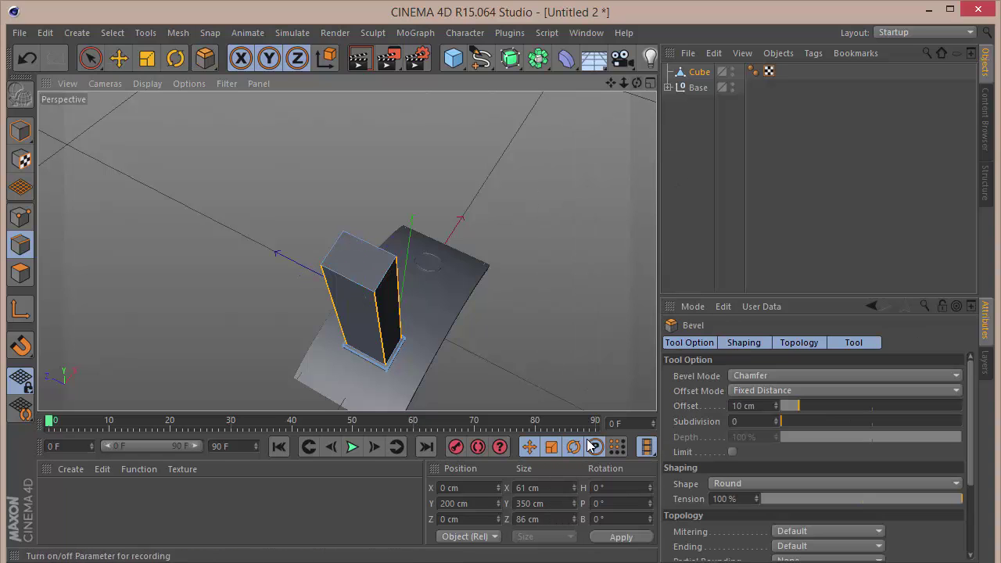
{"action": "left_click_drag", "start_coordinate": [504, 342], "coordinate": [516, 342]}
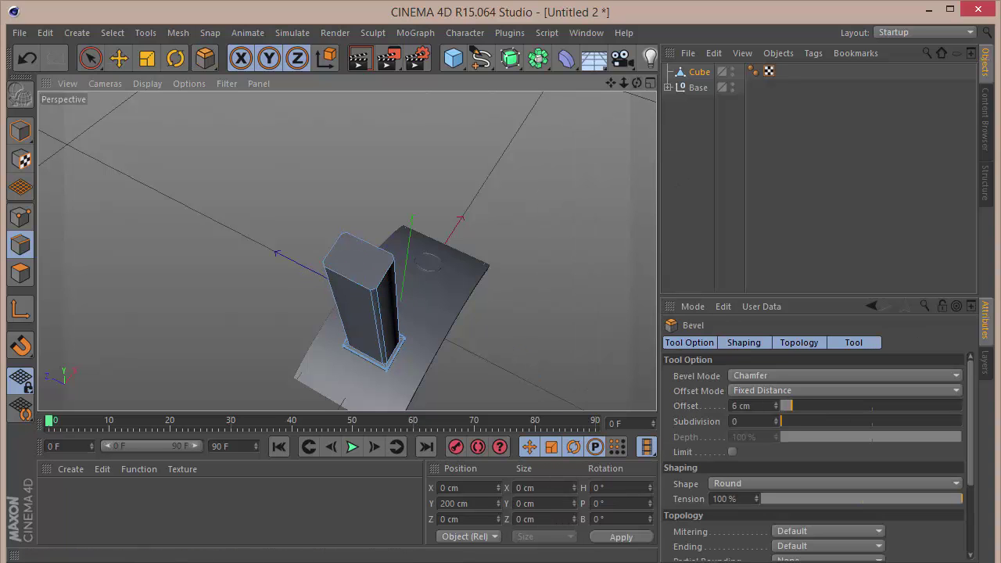
{"action": "left_click", "coordinate": [776, 408]}
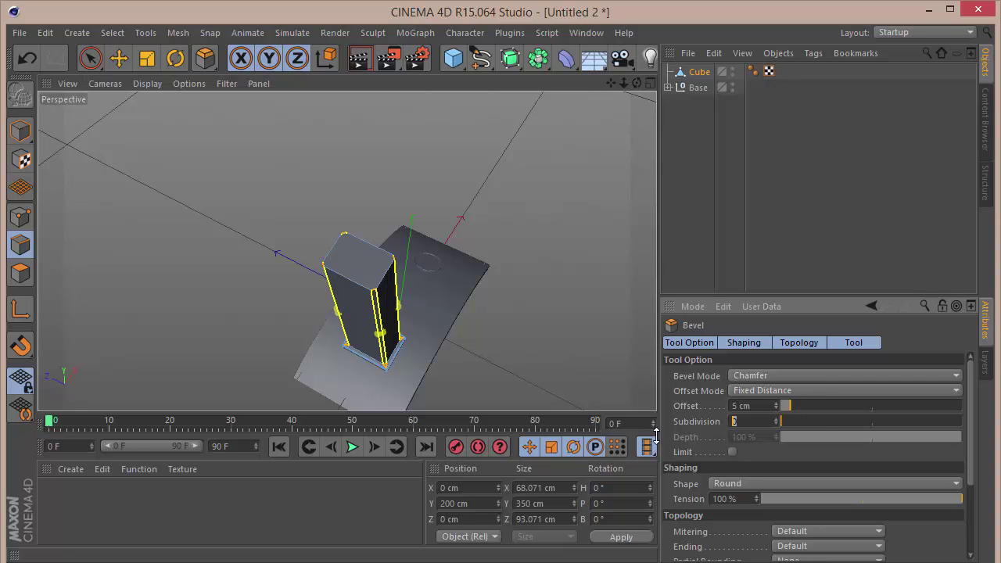
{"action": "type", "text": "5"}
{"action": "key", "text": "Return"}
{"action": "left_click", "coordinate": [711, 225]}
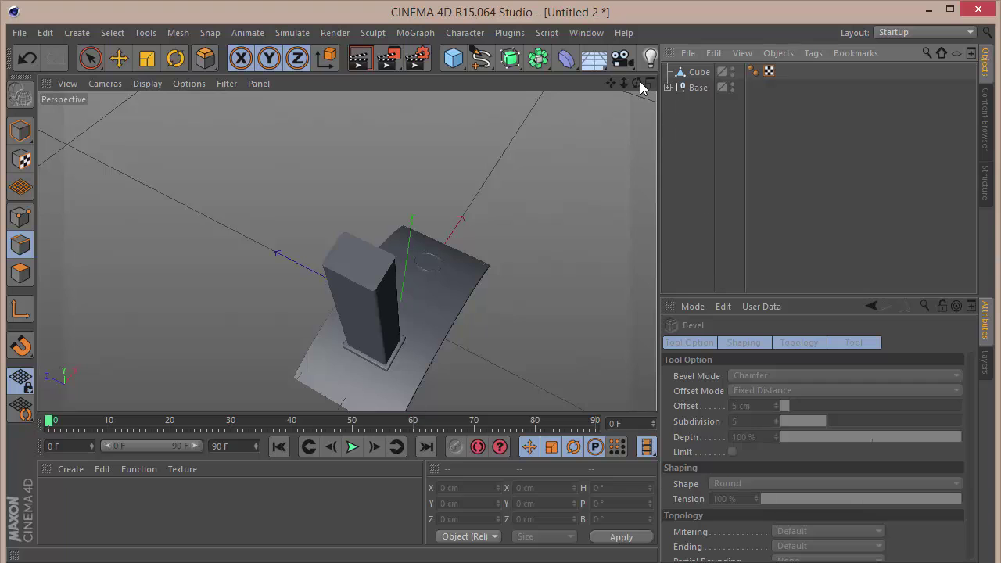
{"action": "left_click_drag", "start_coordinate": [638, 82], "coordinate": [614, 84]}
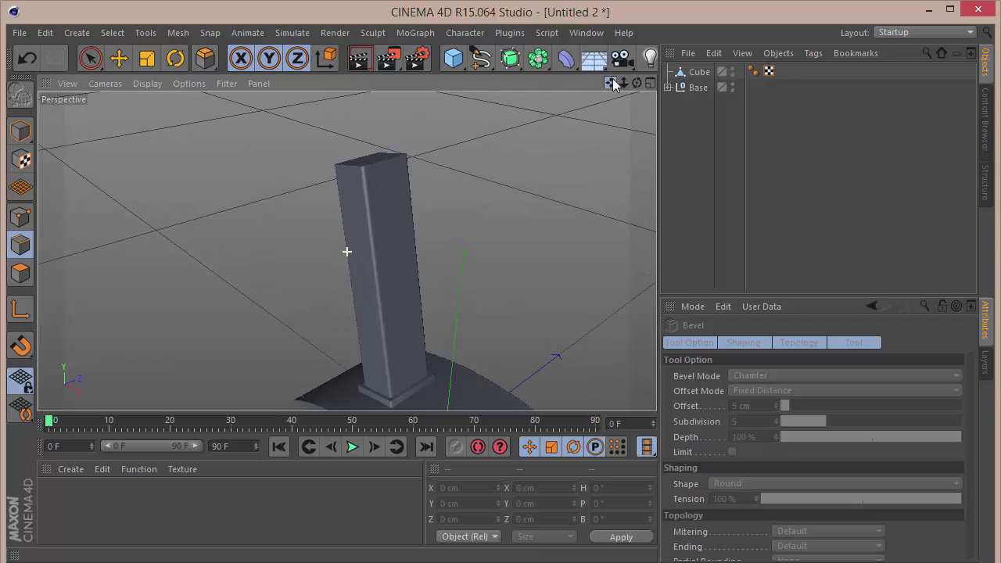
Add a cylinder primitive and set its orientation to +Z.
{"action": "left_click", "coordinate": [460, 53]}
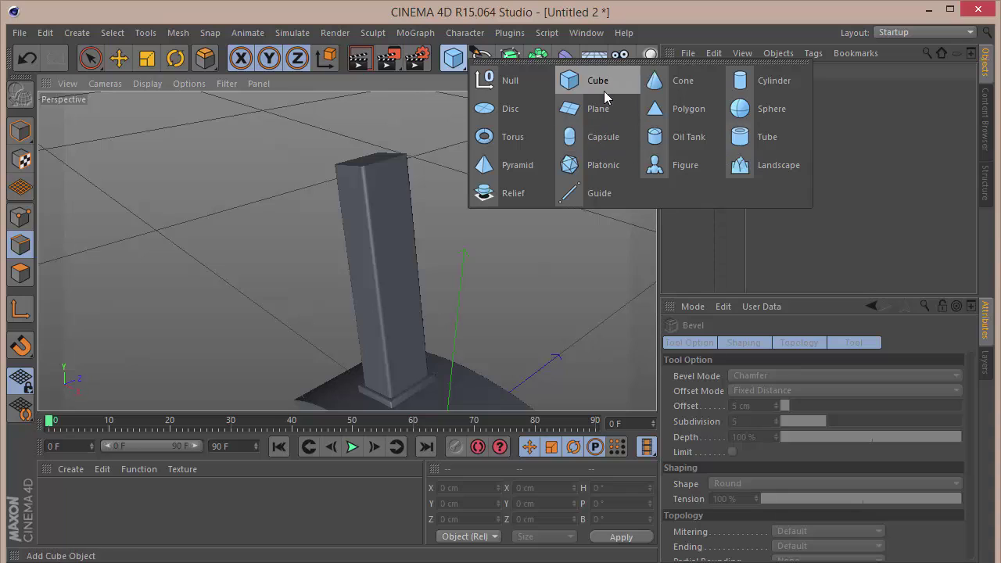
{"action": "left_click", "coordinate": [762, 81]}
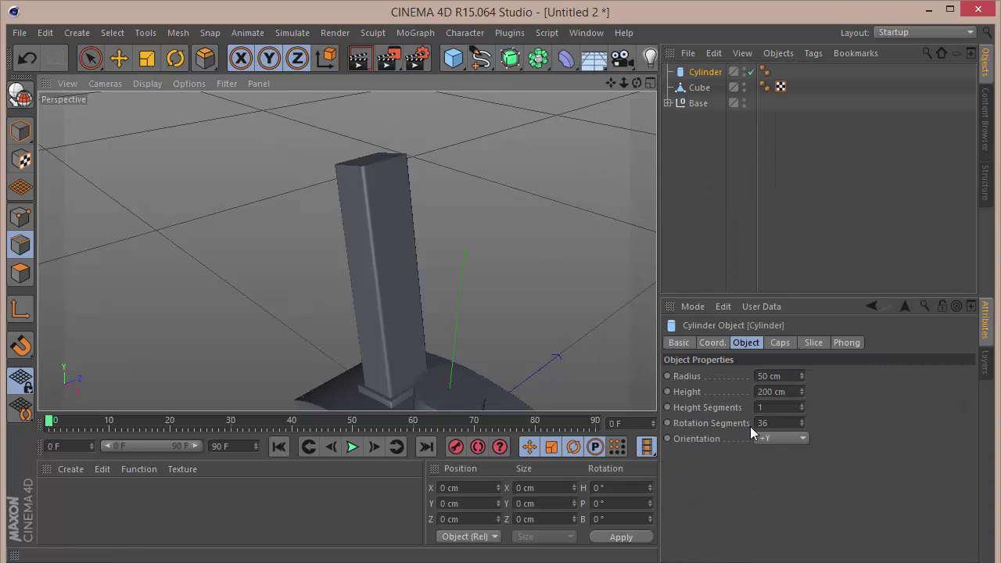
{"action": "left_click", "coordinate": [769, 438]}
{"action": "left_click", "coordinate": [770, 517]}
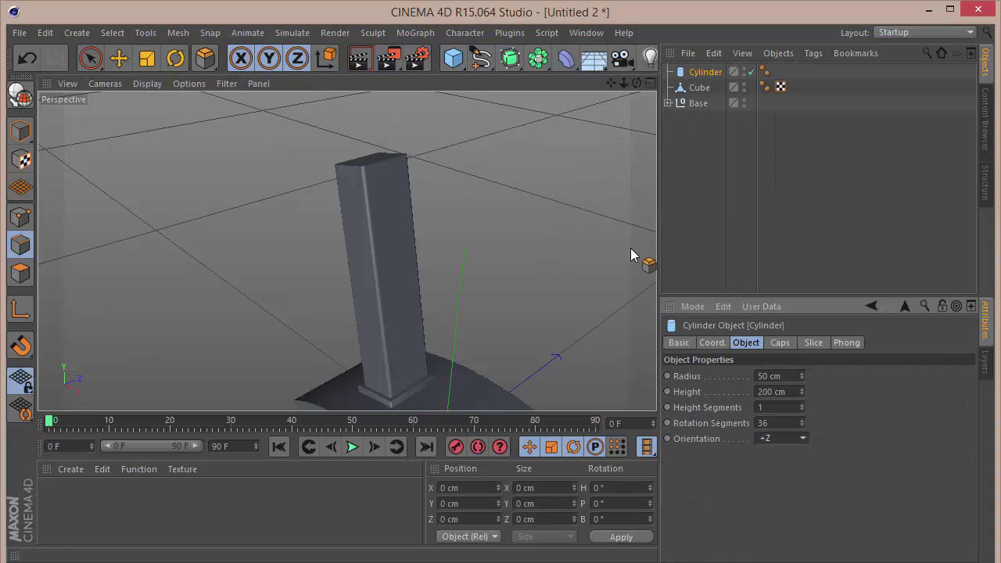
{"action": "left_click_drag", "start_coordinate": [624, 83], "coordinate": [347, 251]}
{"action": "left_click_drag", "start_coordinate": [618, 83], "coordinate": [243, 154]}
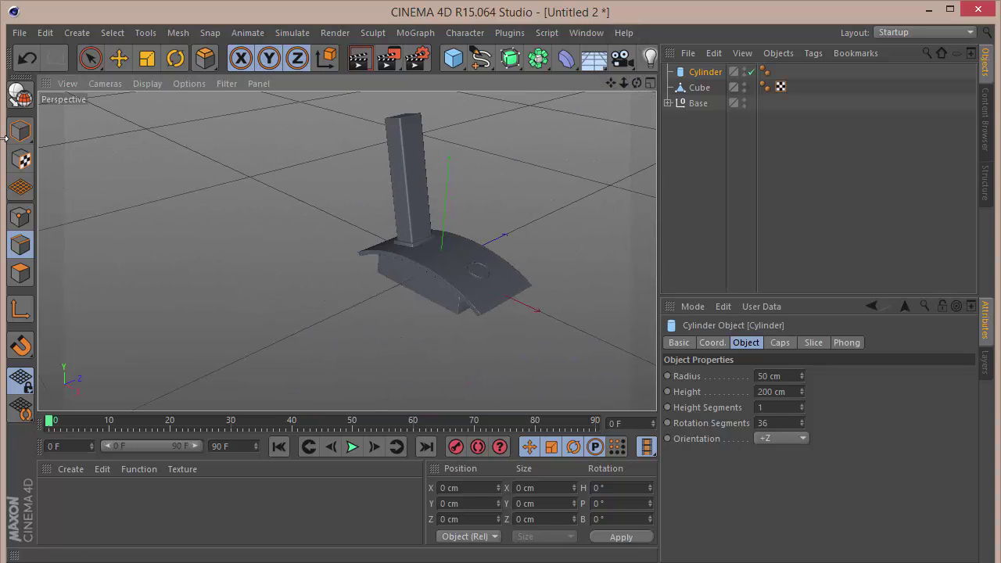
Move the cylinder onto the tilted post's upper end, at about X -176 cm and Y 393 cm.
{"action": "left_click", "coordinate": [21, 130]}
{"action": "left_click", "coordinate": [90, 58]}
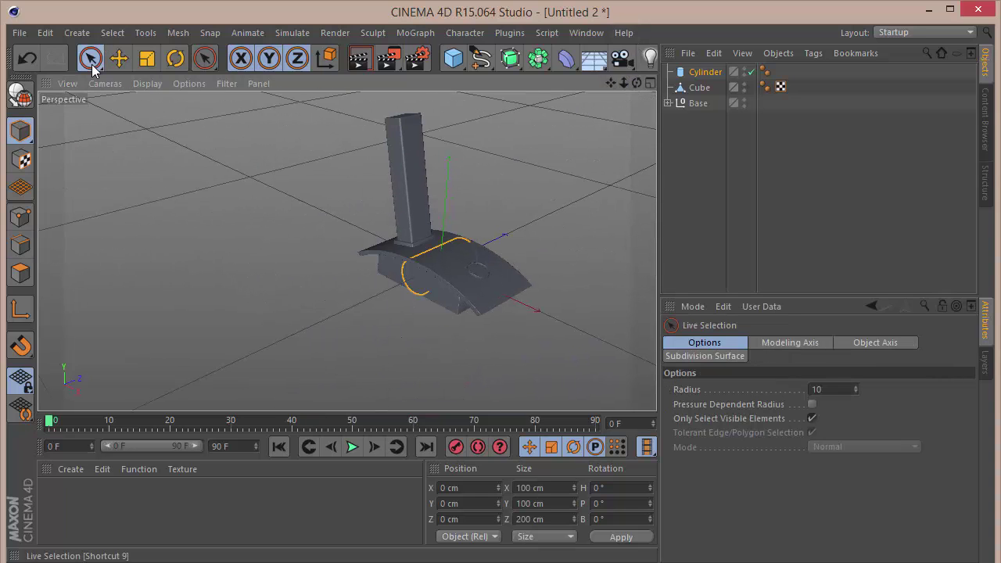
{"action": "left_click_drag", "start_coordinate": [490, 250], "coordinate": [480, 252]}
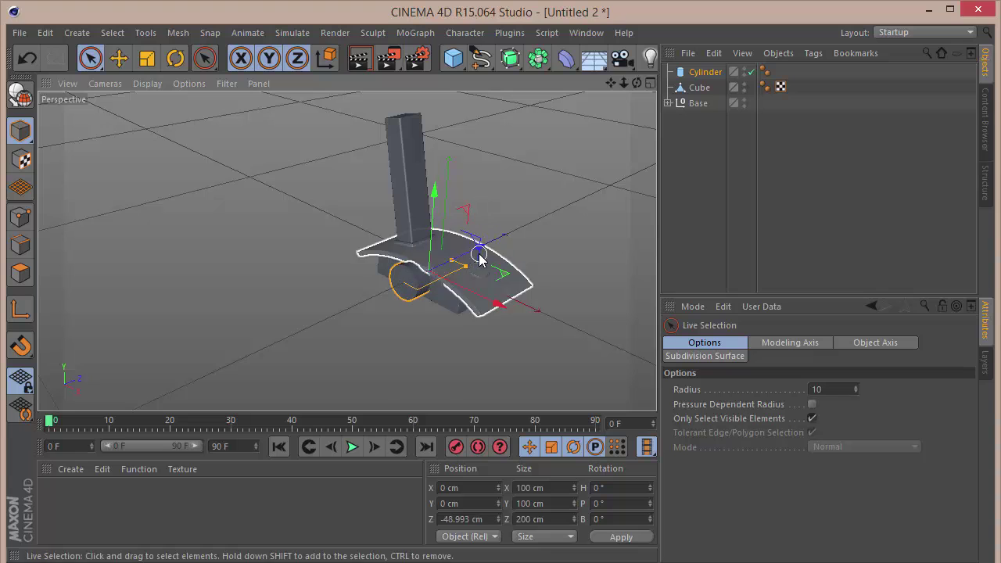
{"action": "key", "text": "F4"}
{"action": "scroll", "coordinate": [503, 249], "scroll_direction": "down", "scroll_amount": 5}
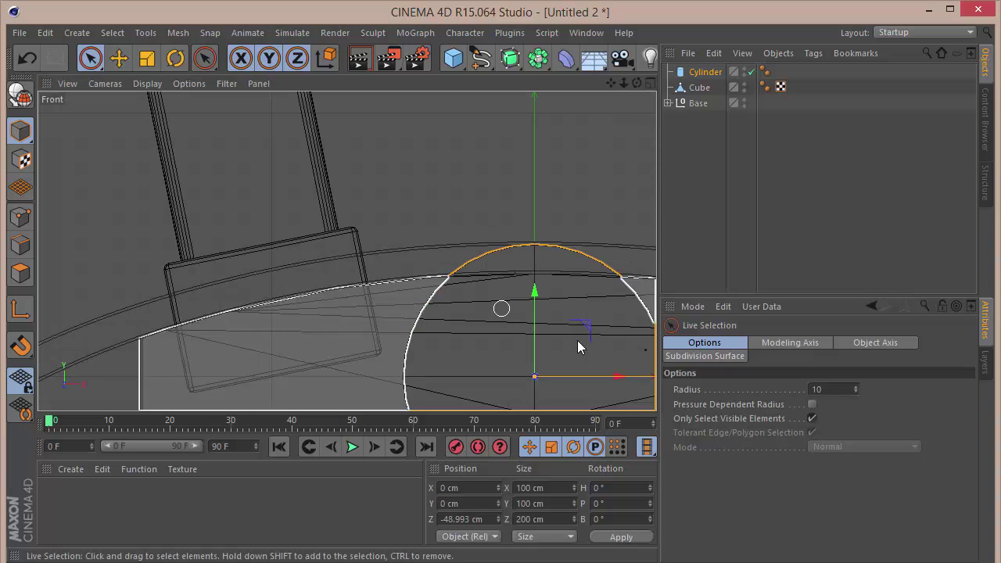
{"action": "scroll", "coordinate": [532, 298], "scroll_direction": "up", "scroll_amount": 5}
{"action": "scroll", "coordinate": [532, 297], "scroll_direction": "down", "scroll_amount": 4}
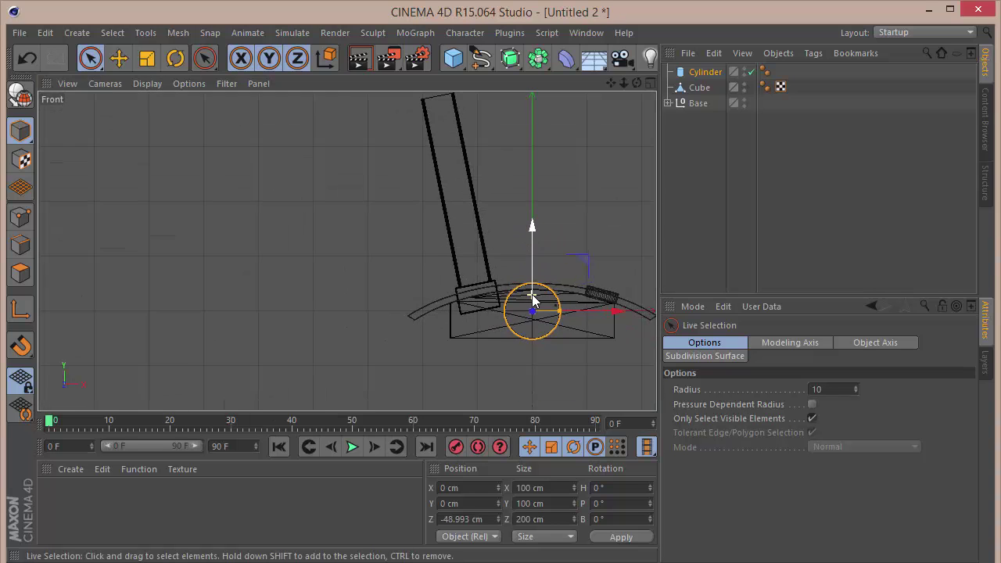
{"action": "left_click_drag", "start_coordinate": [584, 264], "coordinate": [446, 27]}
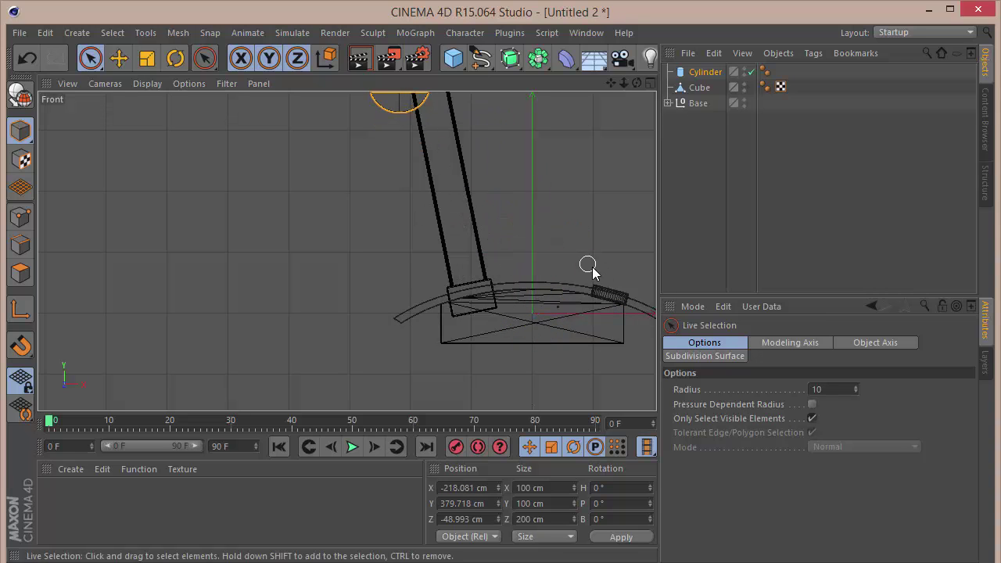
{"action": "key", "text": "o"}
{"action": "left_click_drag", "start_coordinate": [623, 84], "coordinate": [520, 83]}
{"action": "left_click_drag", "start_coordinate": [397, 203], "coordinate": [433, 189]}
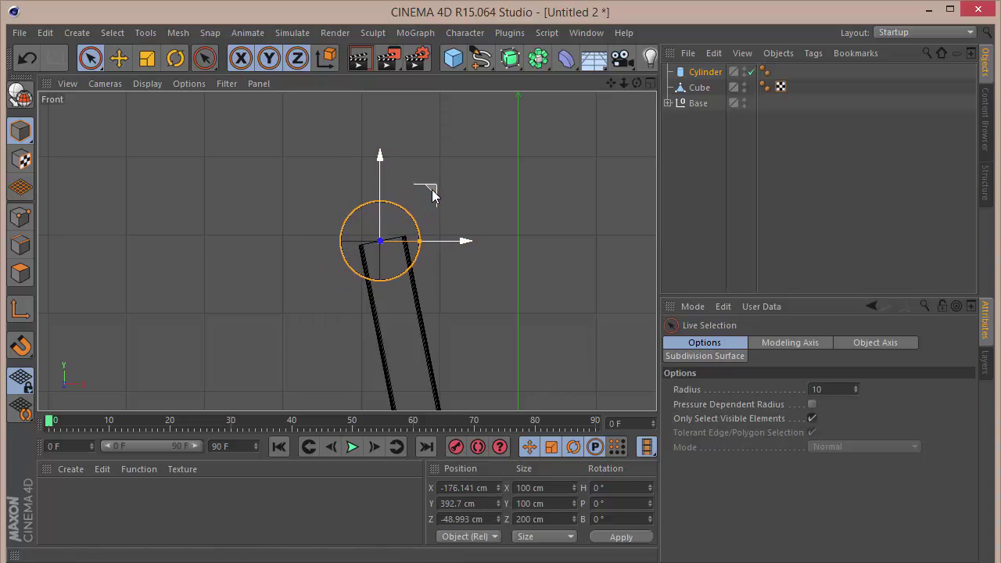
Set the cylinder's height to 100 cm and rotation segments to 50, and centre it on the post at about Z 3 cm.
{"action": "left_click", "coordinate": [438, 240]}
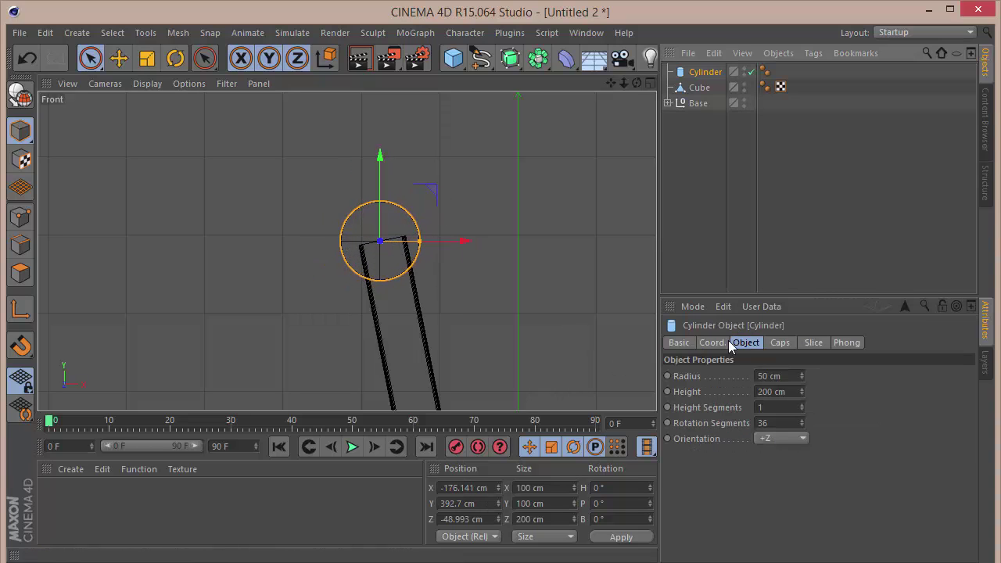
{"action": "left_click", "coordinate": [794, 392]}
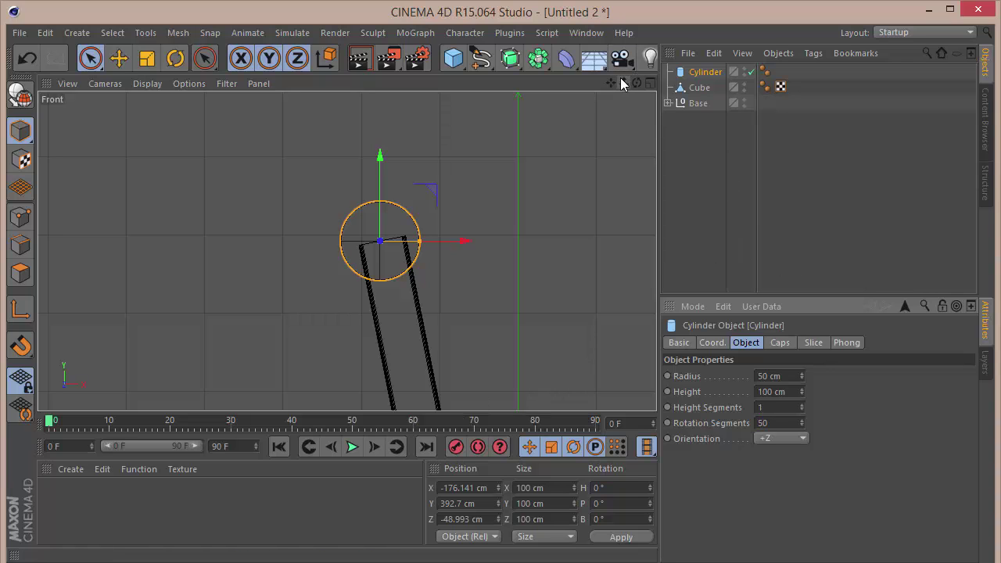
{"action": "key", "text": "F1"}
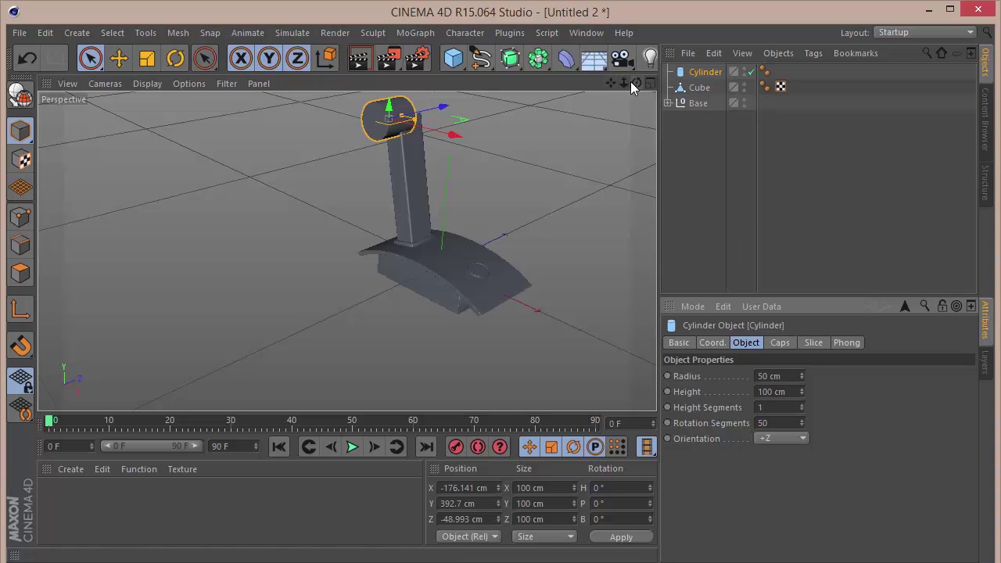
{"action": "key", "text": "F2"}
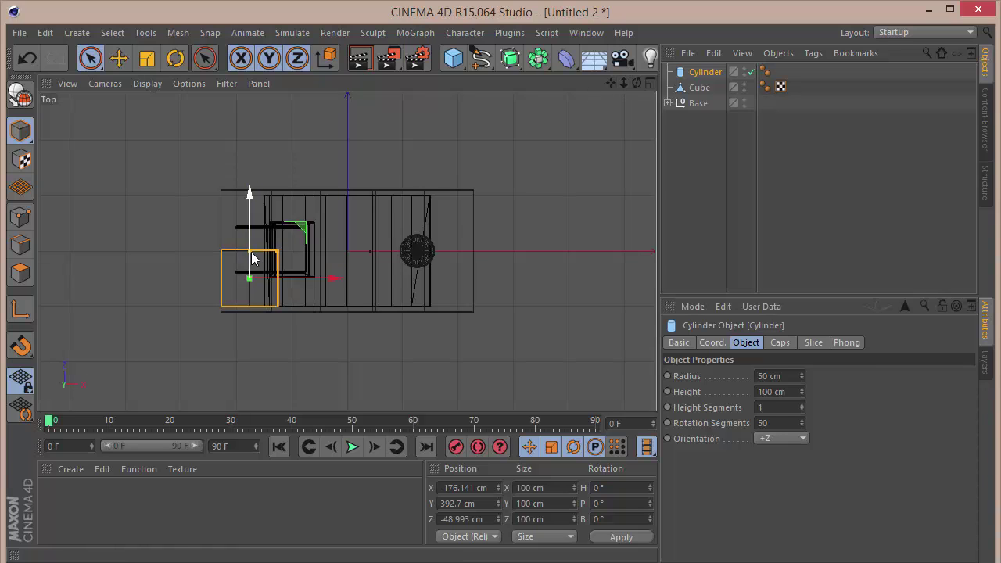
{"action": "left_click_drag", "start_coordinate": [249, 240], "coordinate": [252, 210]}
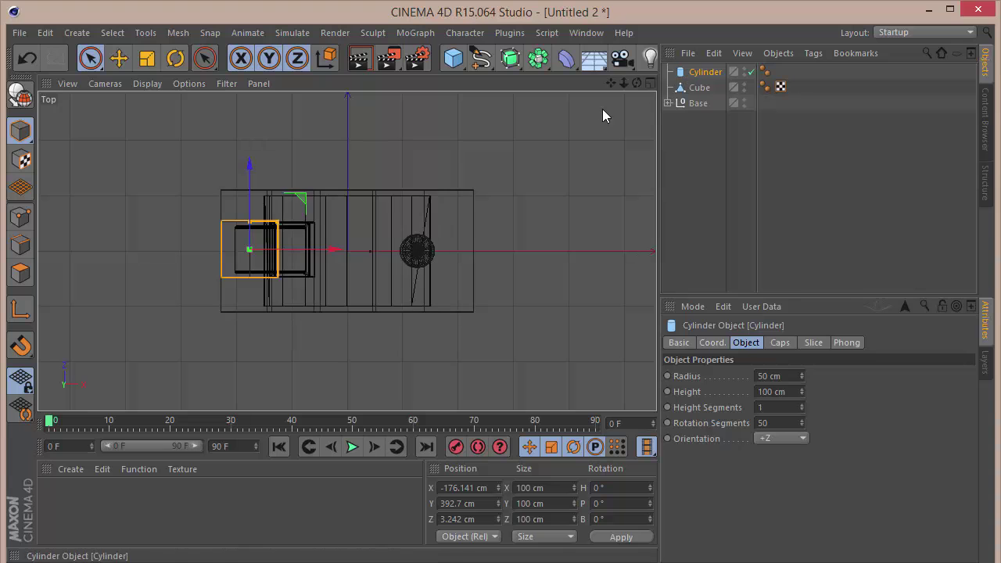
Add a cube primitive and raise it near the cylinder joint, to about Y 364 cm.
{"action": "key", "text": "F1"}
{"action": "left_click_drag", "start_coordinate": [637, 81], "coordinate": [346, 251]}
{"action": "left_click_drag", "start_coordinate": [623, 82], "coordinate": [346, 252]}
{"action": "left_click_drag", "start_coordinate": [586, 101], "coordinate": [612, 88]}
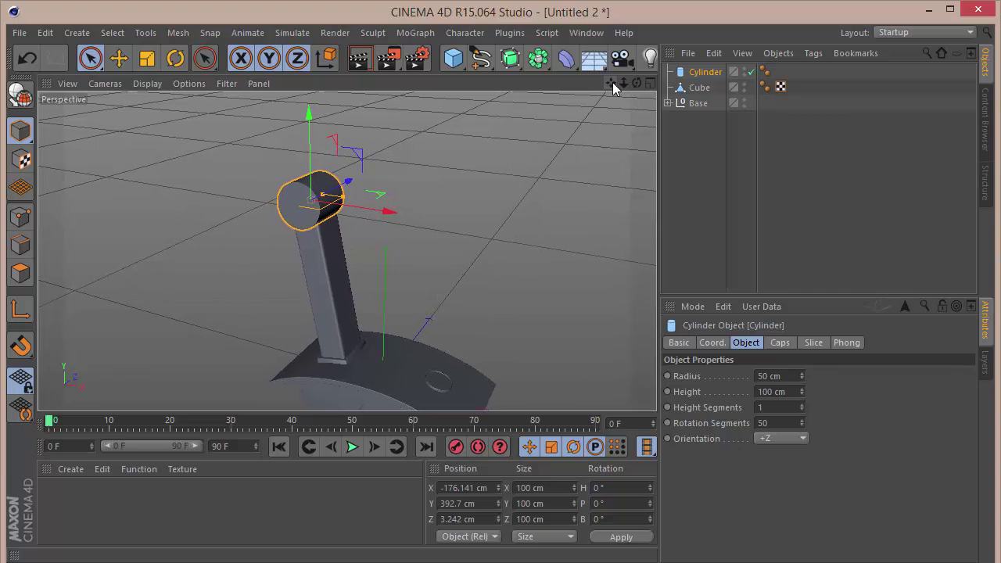
{"action": "left_click", "coordinate": [453, 58]}
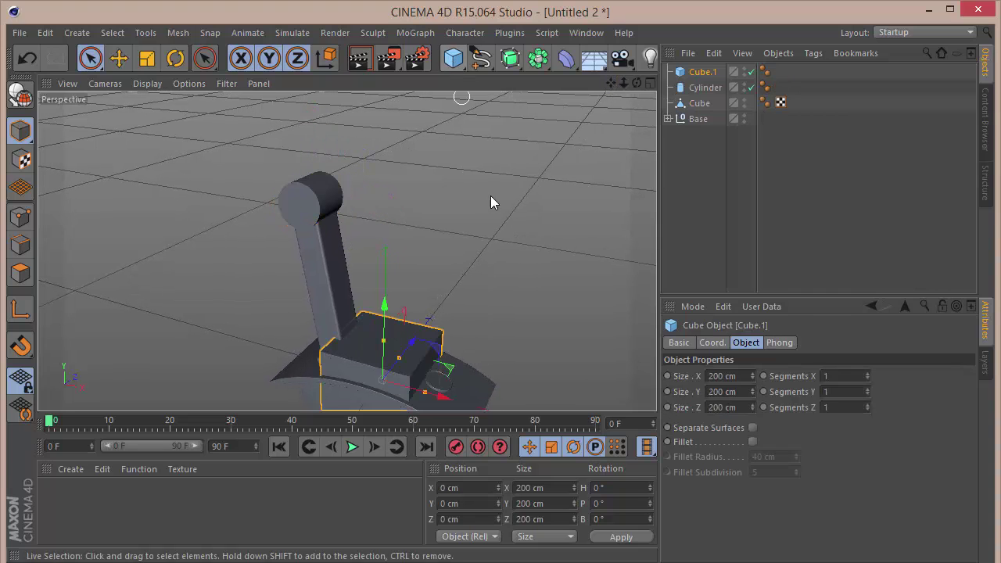
{"action": "left_click_drag", "start_coordinate": [384, 305], "coordinate": [386, 137]}
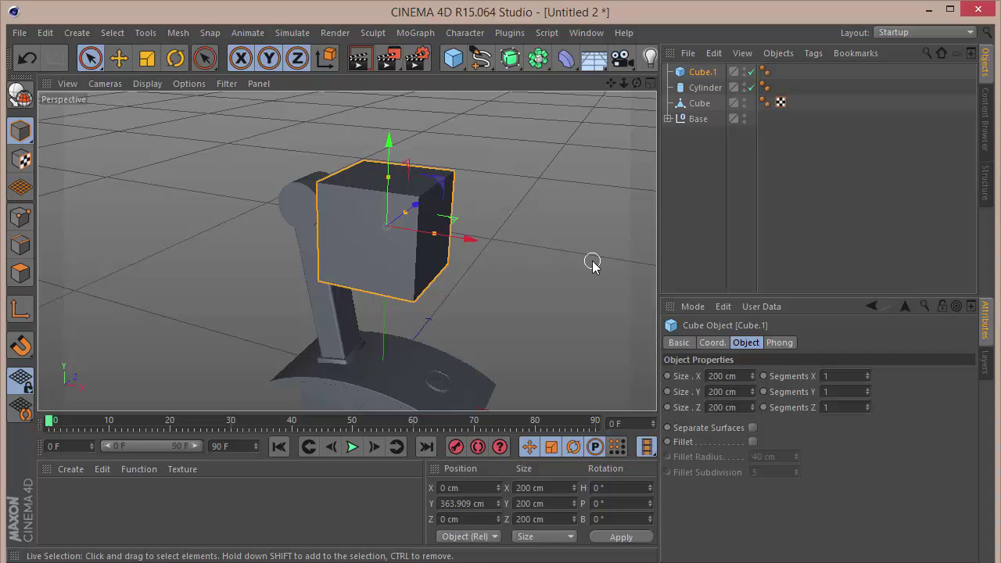
Size the new cube 400 x 40 x 70 cm and give it a fillet with 3 cm radius and subdivision 3.
{"action": "double_click", "coordinate": [743, 376]}
{"action": "type", "text": "4"}
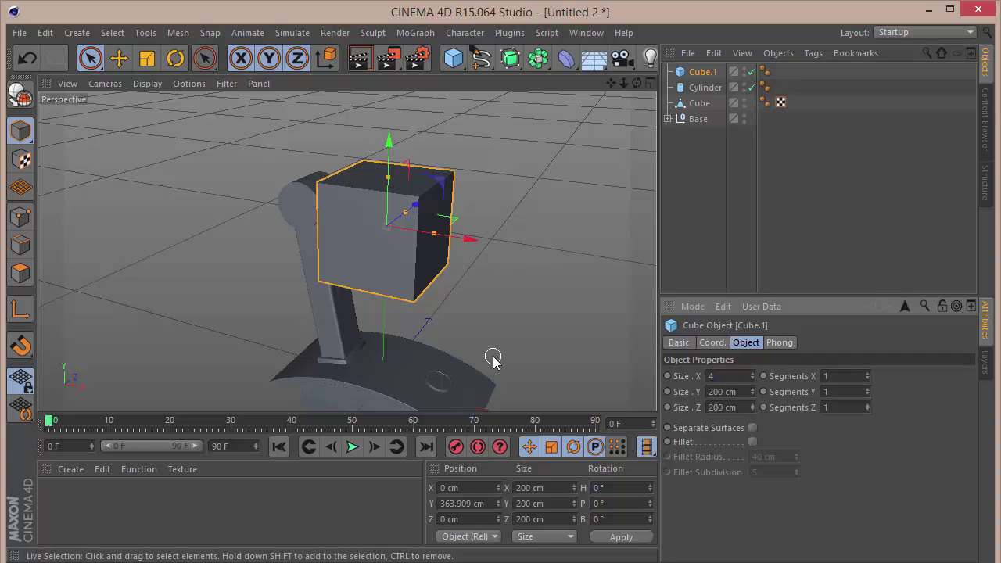
{"action": "type", "text": "00"}
{"action": "key", "text": "Tab"}
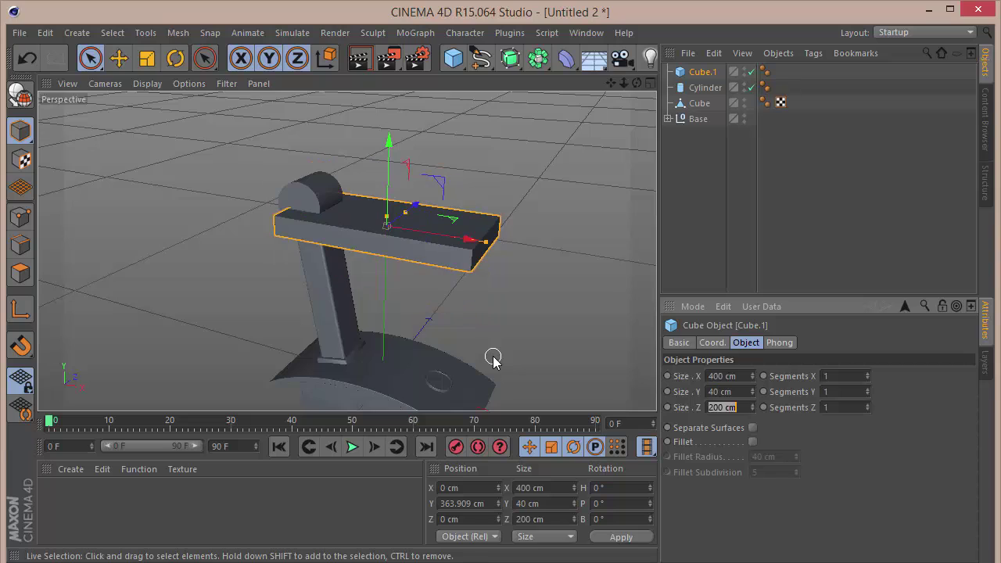
{"action": "left_click", "coordinate": [751, 442]}
{"action": "type", "text": "3"}
{"action": "key", "text": "Tab"}
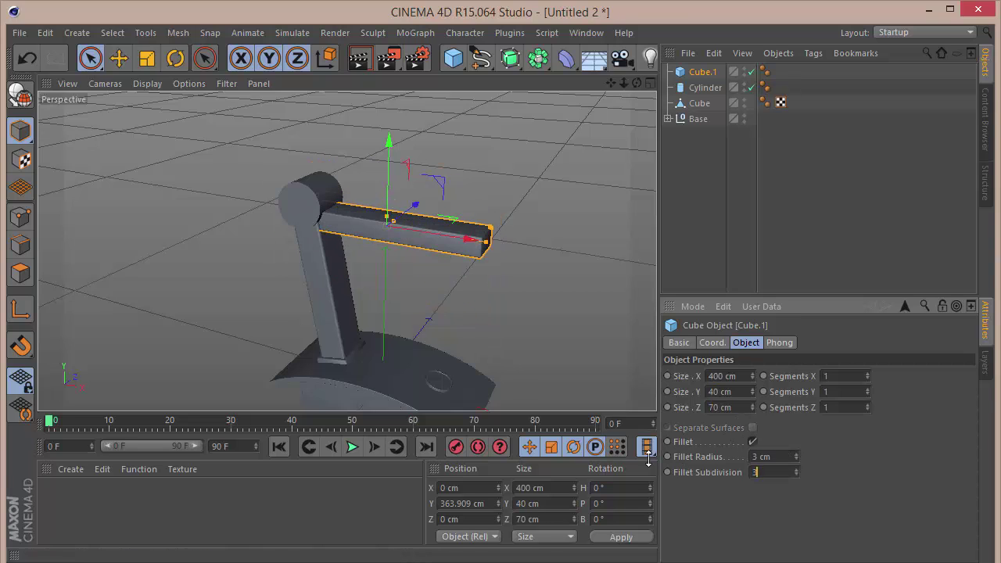
Rotate the arm cube to a bank angle of -30°.
{"action": "key", "text": "F4"}
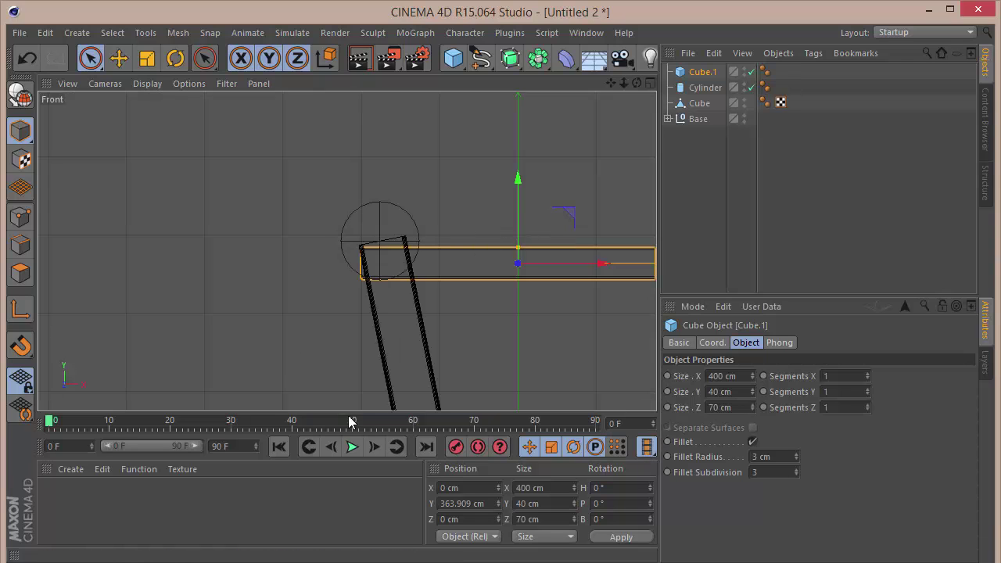
{"action": "key", "text": "r"}
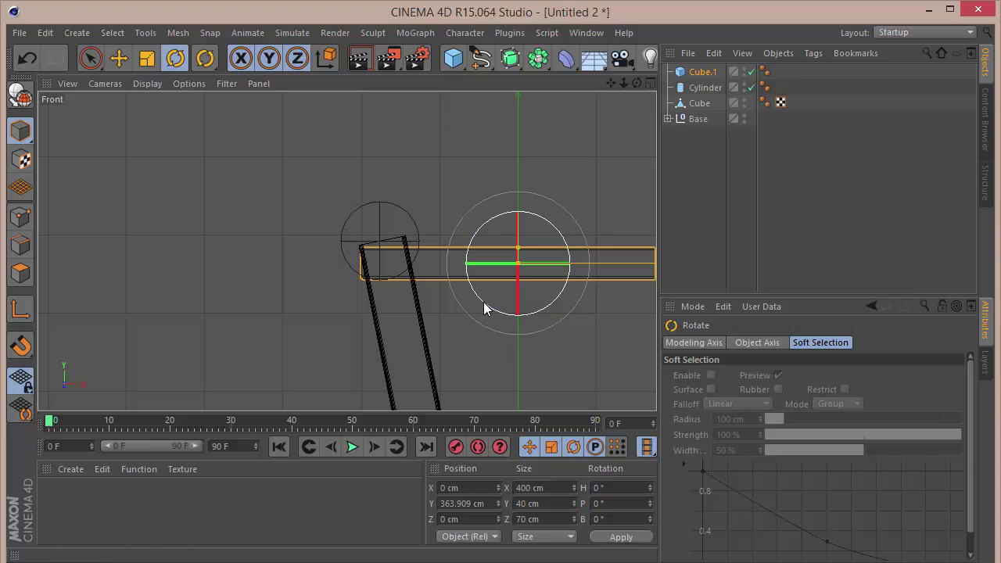
{"action": "left_click_drag", "start_coordinate": [485, 306], "coordinate": [507, 325]}
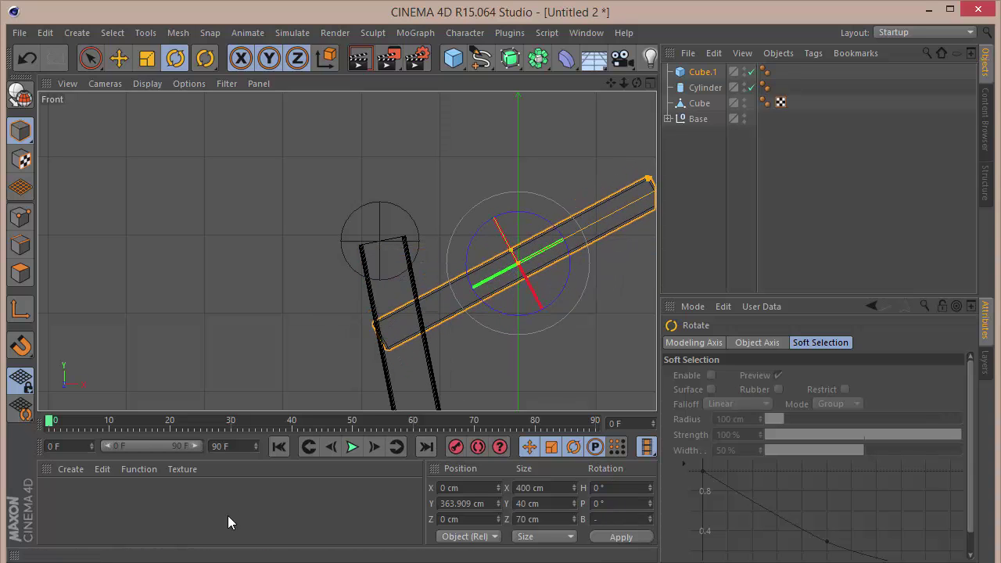
{"action": "type", "text": "30"}
{"action": "key", "text": "Return"}
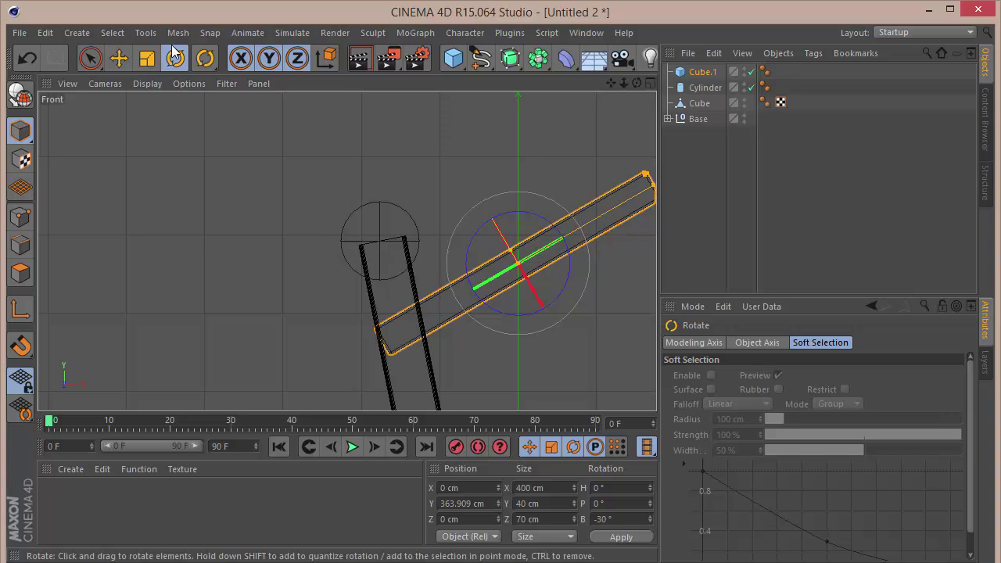
Move the tilted arm so its lower end sits in the cylinder joint, at about X 5 cm and Y 500 cm.
{"action": "left_click", "coordinate": [90, 58]}
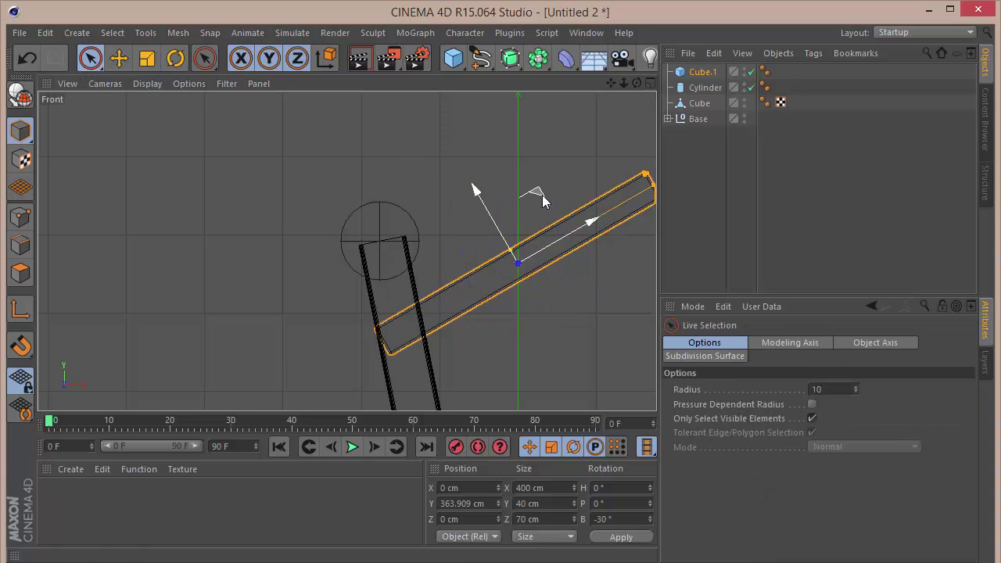
{"action": "left_click_drag", "start_coordinate": [534, 197], "coordinate": [547, 94]}
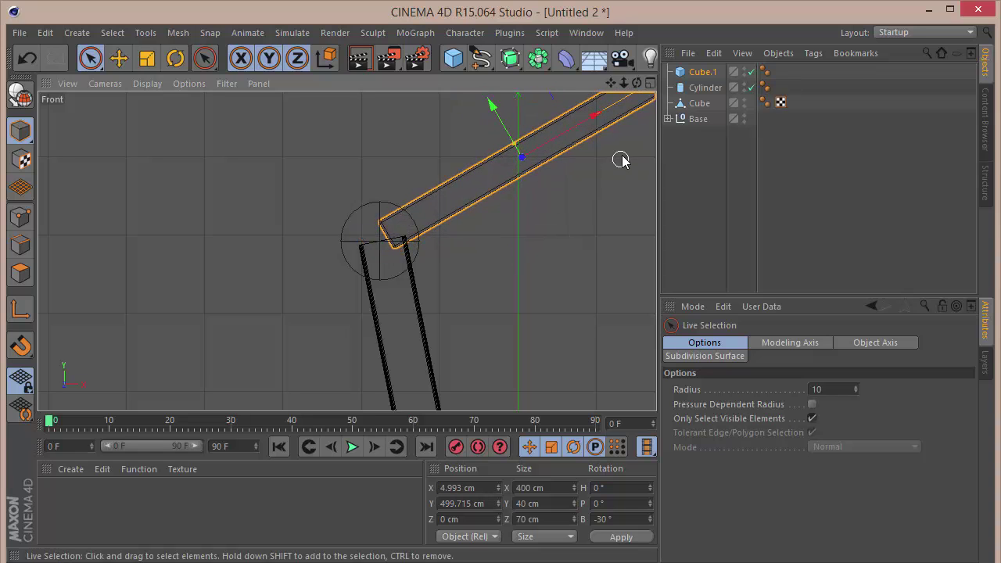
{"action": "left_click_drag", "start_coordinate": [622, 81], "coordinate": [547, 82]}
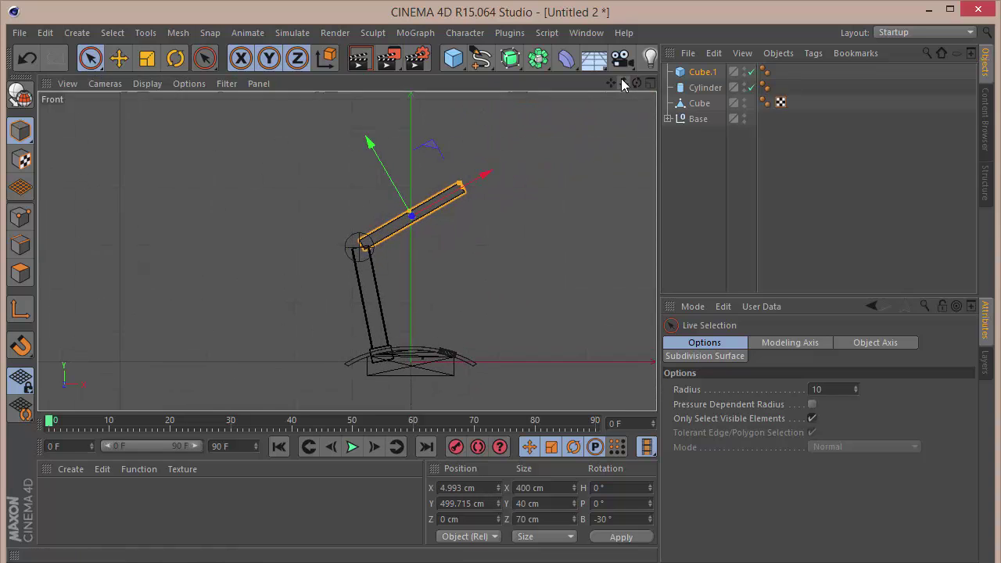
{"action": "key", "text": "F1"}
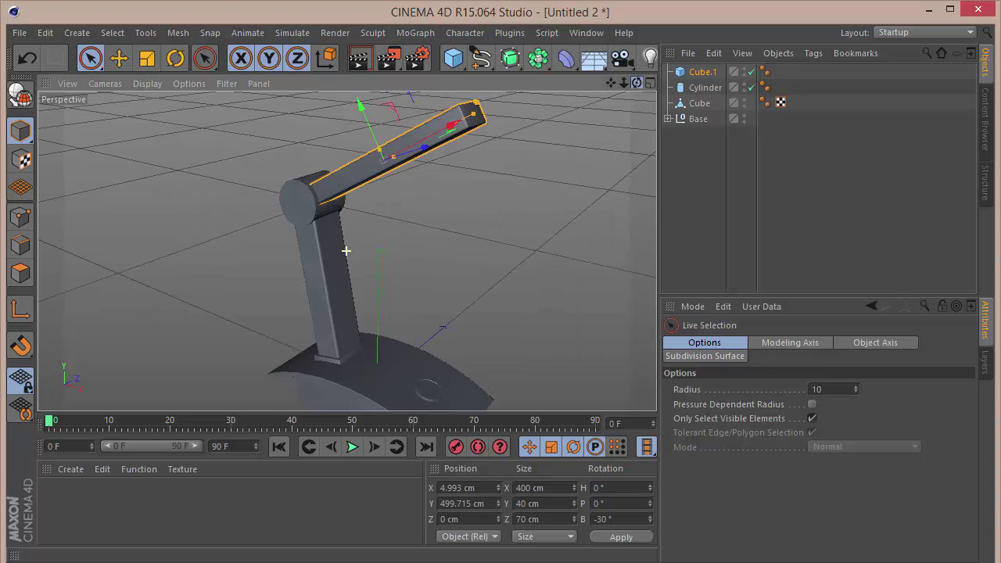
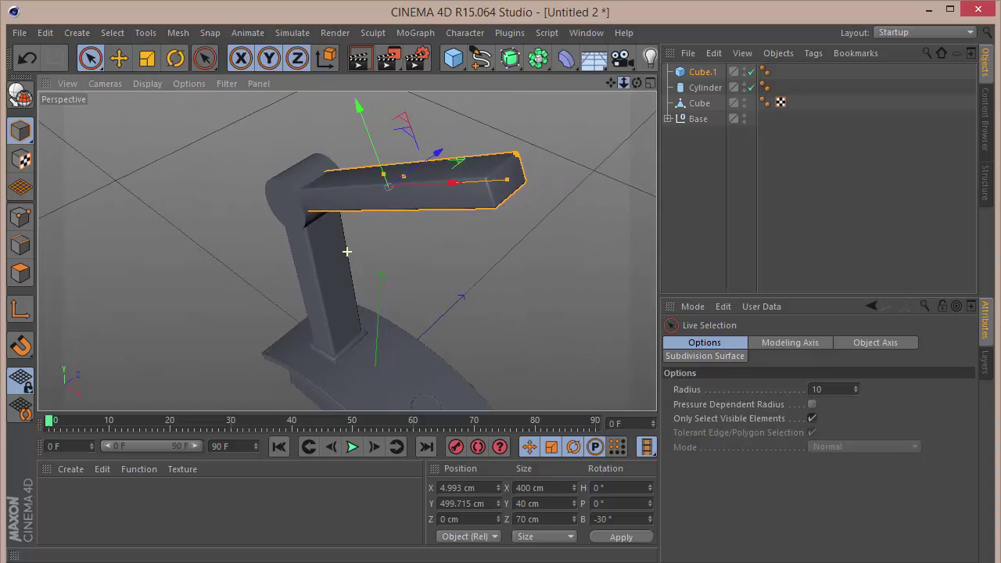
{"action": "left_click_drag", "start_coordinate": [637, 84], "coordinate": [545, 181]}
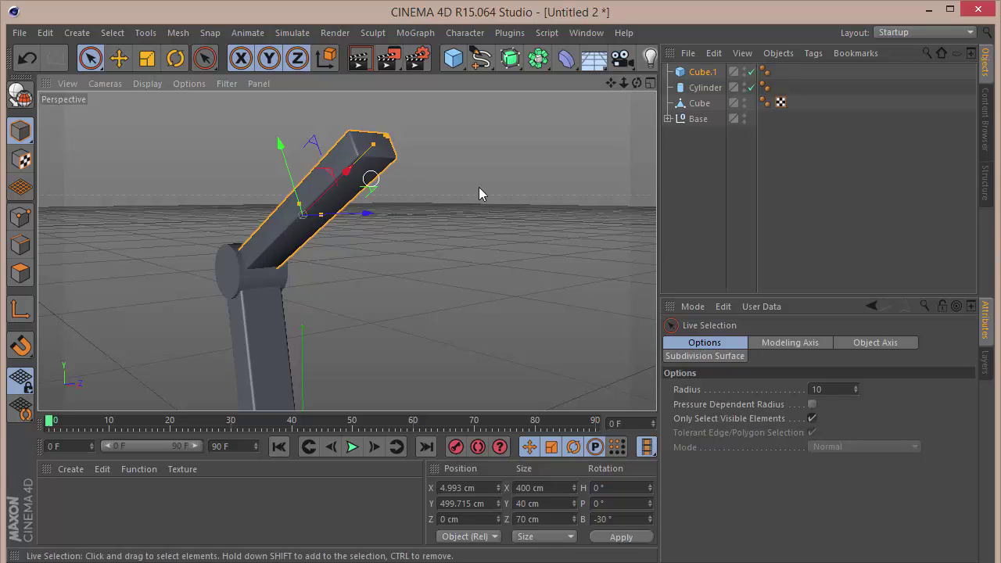
Add a cube that takes over the arm's position and tilt, and take the arm out of its hierarchy.
{"action": "left_click", "coordinate": [457, 60]}
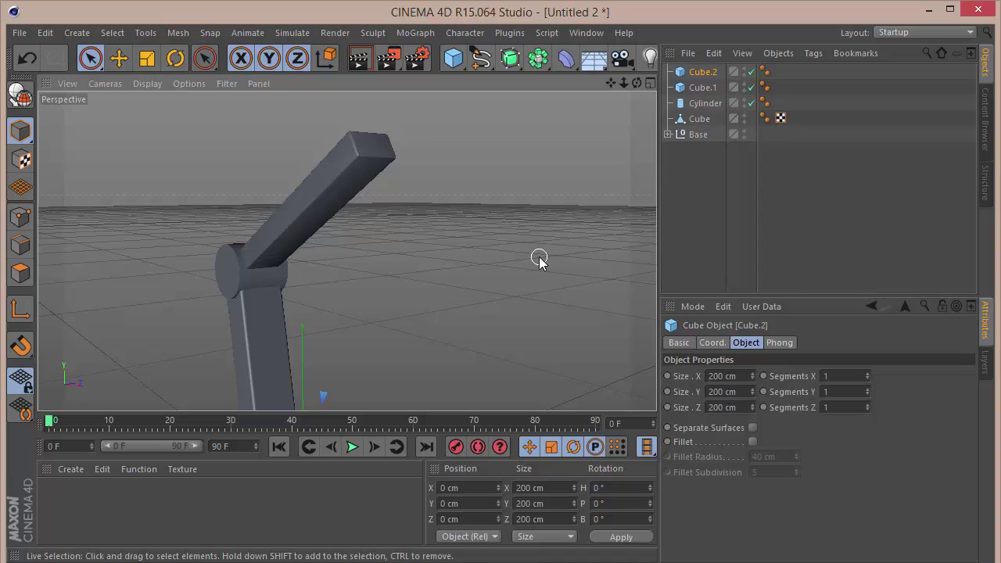
{"action": "key", "text": "ctrl+z"}
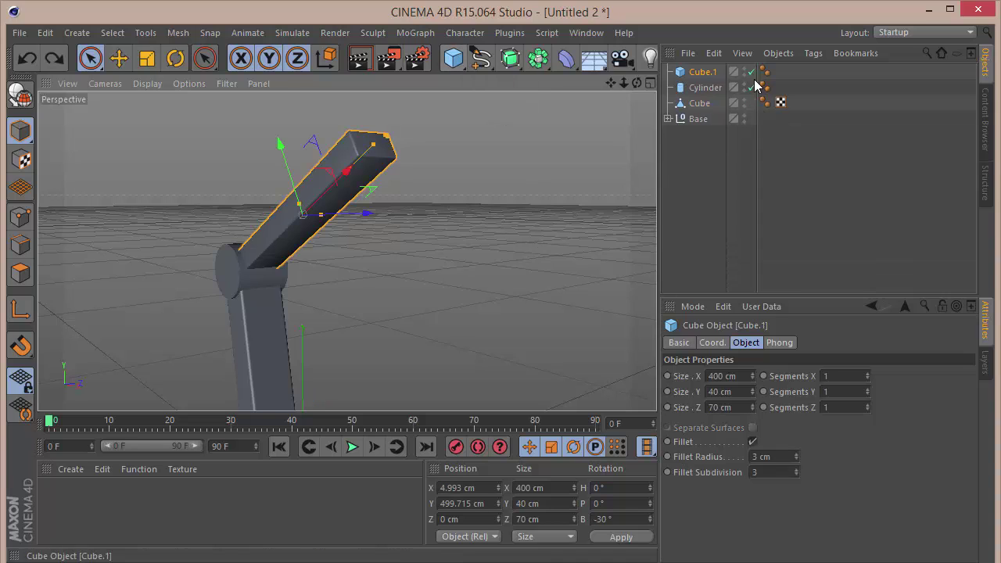
{"action": "left_click", "coordinate": [454, 58], "text": "alt"}
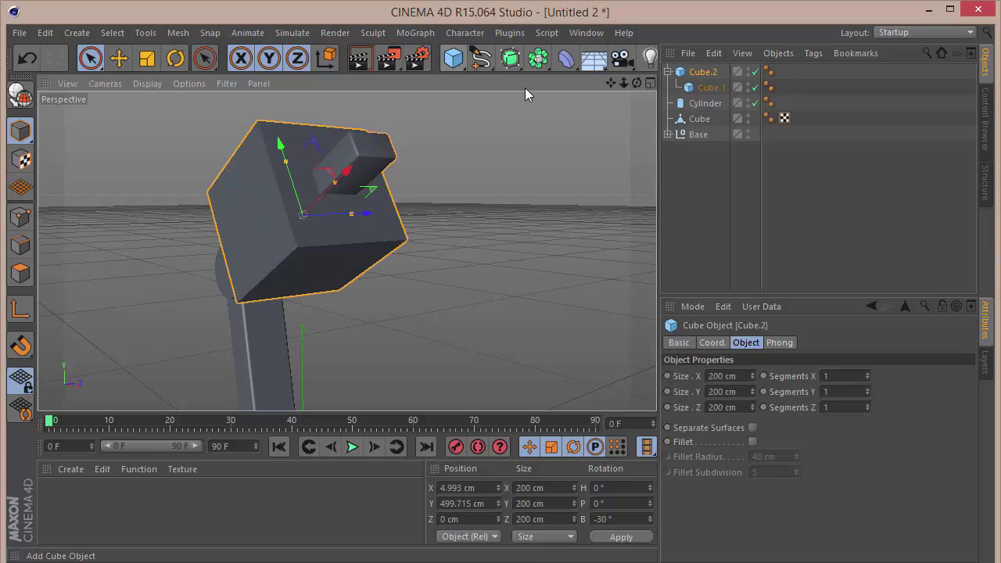
{"action": "left_click", "coordinate": [703, 87]}
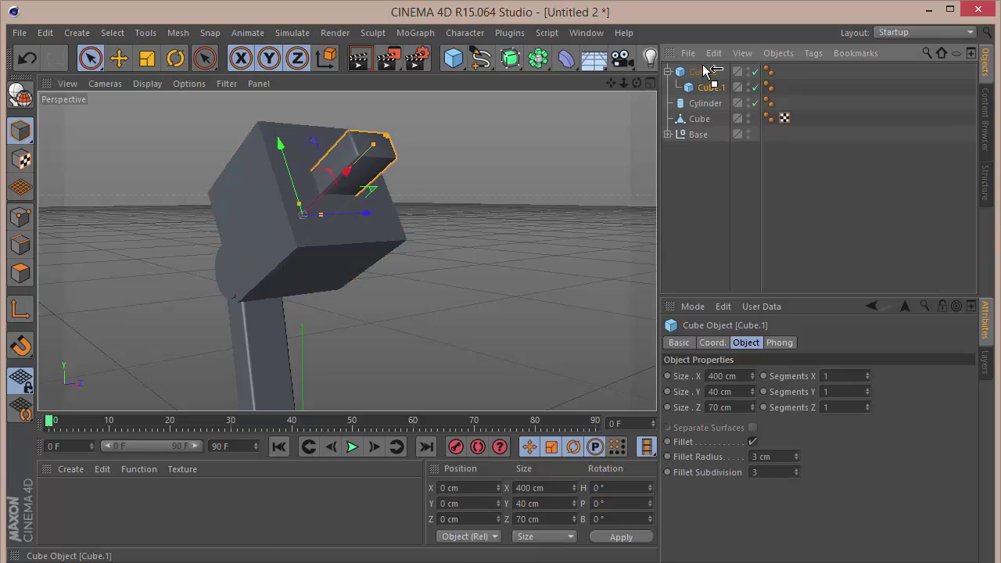
{"action": "left_click_drag", "start_coordinate": [703, 66], "coordinate": [705, 68]}
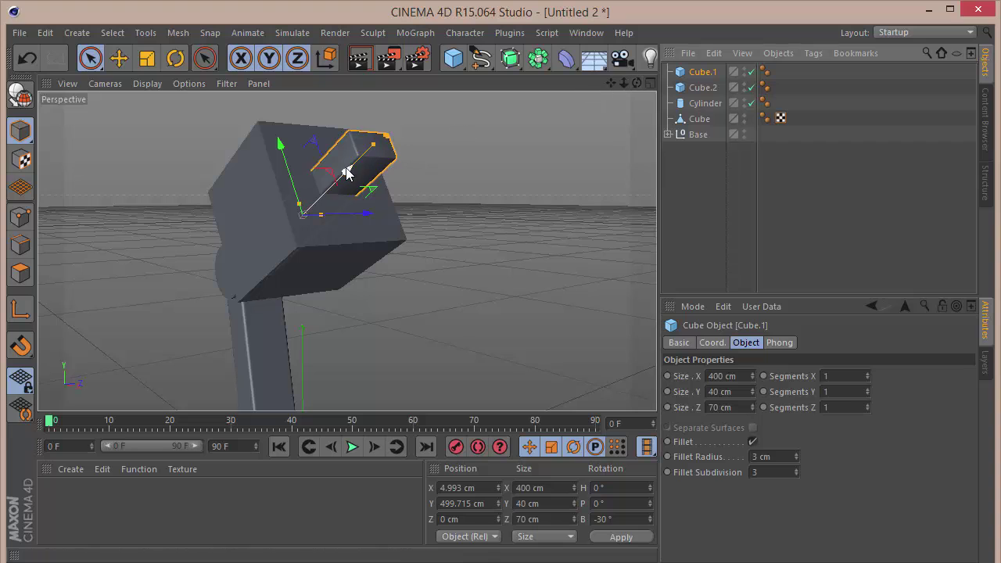
Move the new 200 cm cube along the tilted arm towards its free end, to about X 69 cm and Y 537 cm.
{"action": "left_click_drag", "start_coordinate": [346, 170], "coordinate": [390, 156]}
{"action": "key", "text": "ctrl+z"}
{"action": "left_click", "coordinate": [710, 88]}
{"action": "left_click_drag", "start_coordinate": [638, 84], "coordinate": [745, 147]}
{"action": "left_click", "coordinate": [708, 75]}
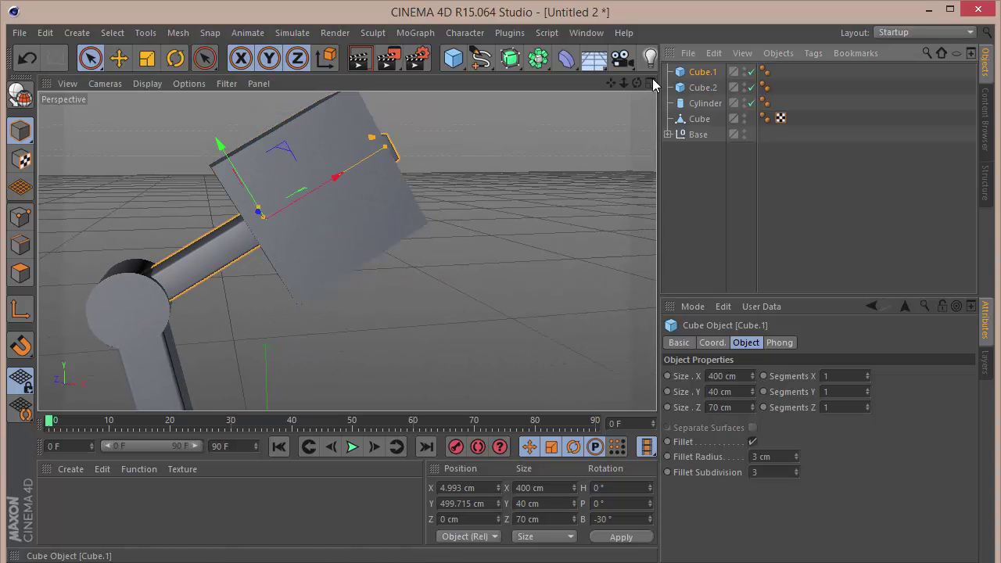
{"action": "left_click", "coordinate": [704, 87]}
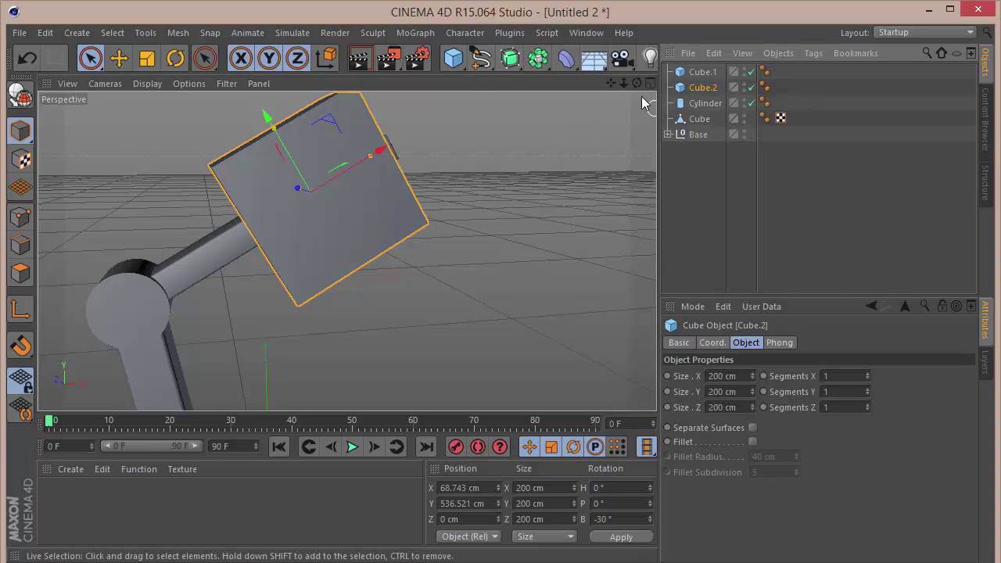
{"action": "left_click_drag", "start_coordinate": [636, 82], "coordinate": [347, 260]}
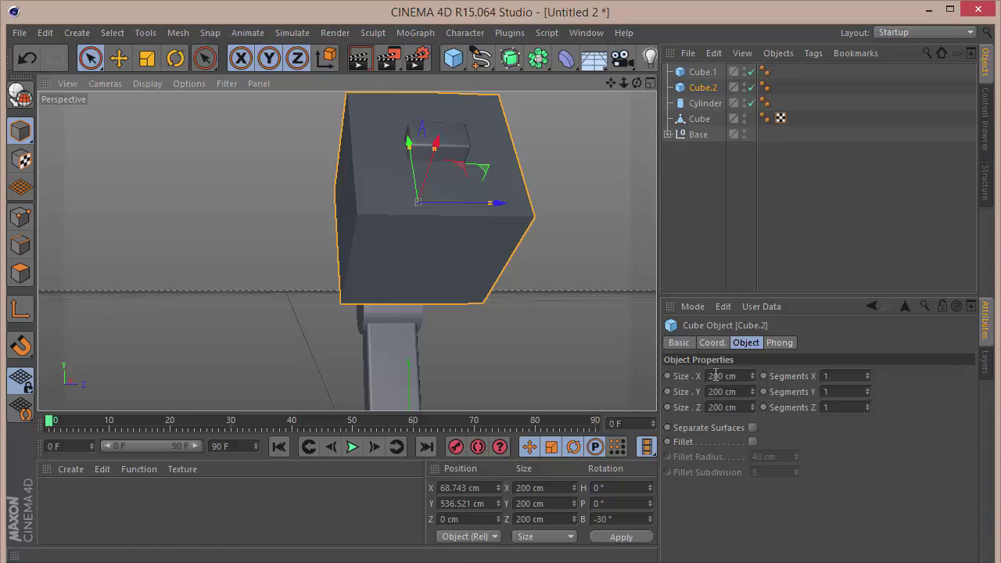
Set the new cube's Y size to 30 cm and its Z size to 60 cm, keeping the 200 cm length.
{"action": "left_click_drag", "start_coordinate": [752, 378], "coordinate": [751, 418]}
{"action": "key", "text": "ctrl+z"}
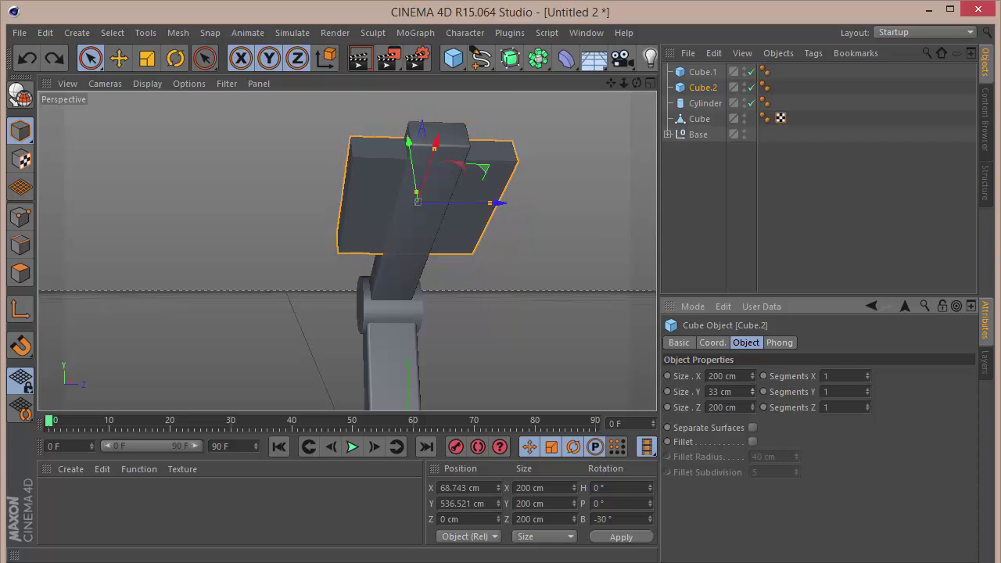
{"action": "key", "text": "Return"}
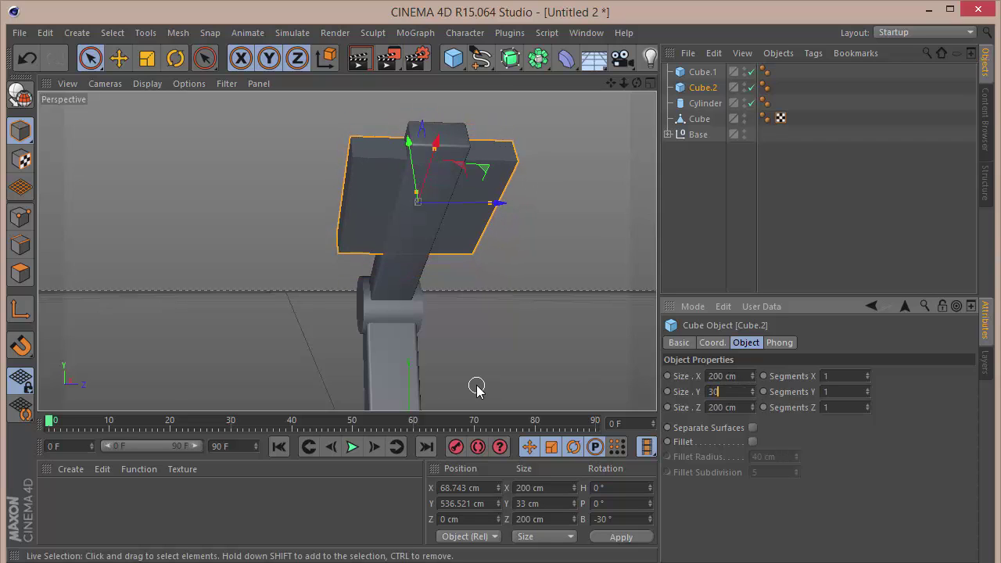
{"action": "type", "text": "30"}
{"action": "key", "text": "Return"}
{"action": "left_click_drag", "start_coordinate": [752, 407], "coordinate": [752, 436]}
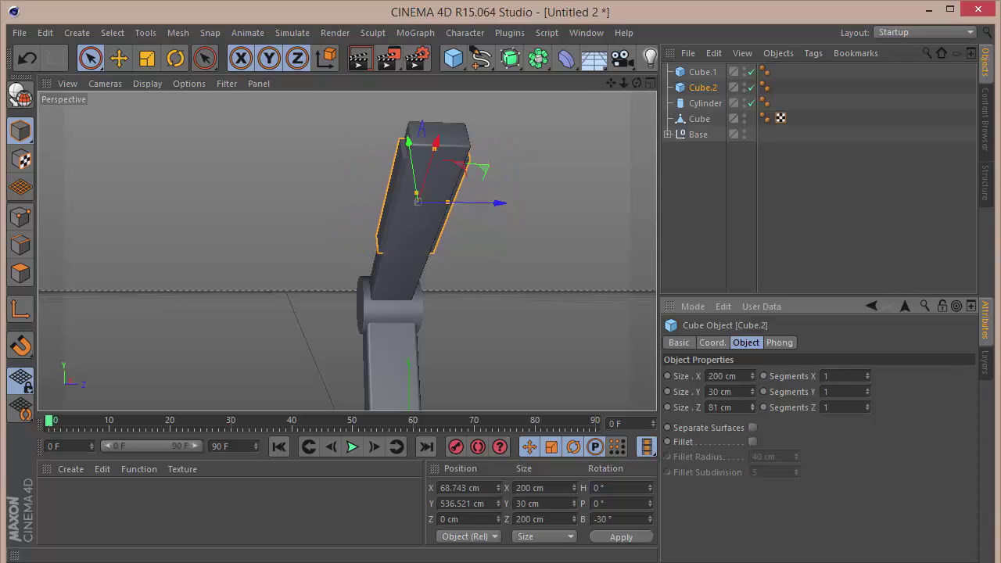
{"action": "left_click", "coordinate": [742, 407]}
{"action": "type", "text": "70"}
{"action": "key", "text": "Return"}
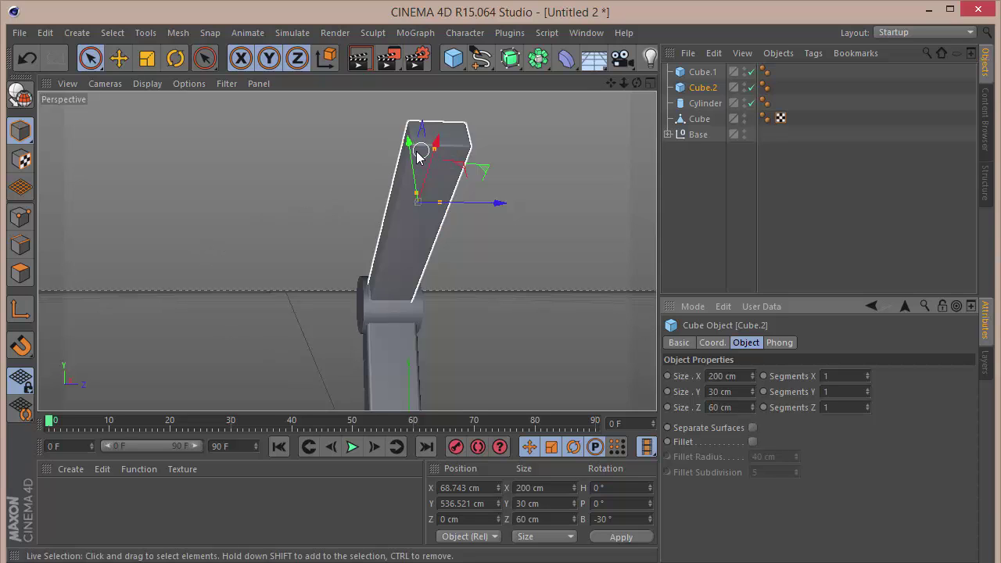
Lower the resized cube so it protrudes from the arm's underside, at about X 74 cm and Y 528 cm.
{"action": "left_click_drag", "start_coordinate": [409, 146], "coordinate": [414, 163]}
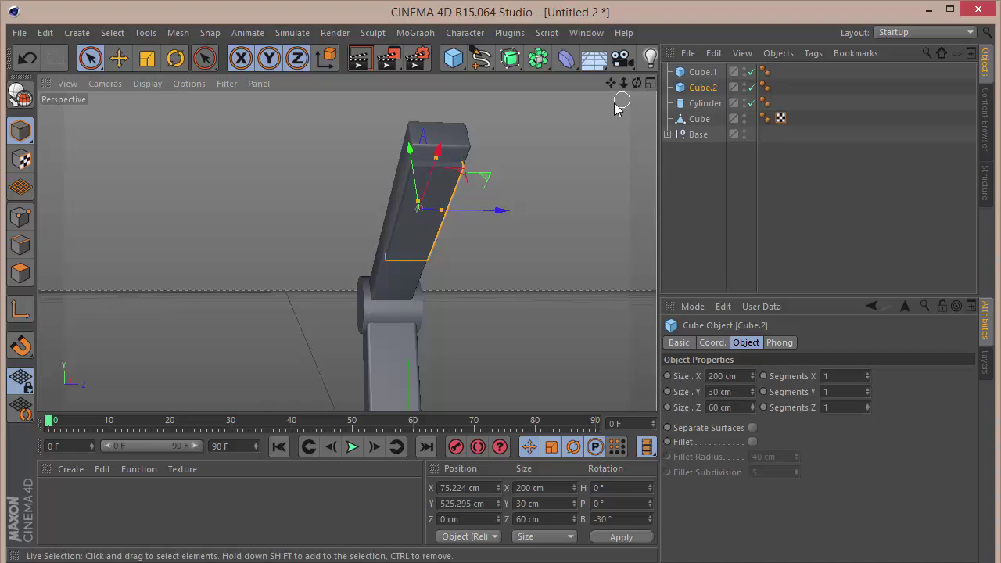
{"action": "mouse_move", "coordinate": [635, 84]}
{"action": "left_mouse_down"}
{"action": "mouse_move", "coordinate": [696, 85]}
{"action": "mouse_move", "coordinate": [704, 109]}
{"action": "mouse_move", "coordinate": [642, 74]}
{"action": "mouse_move", "coordinate": [644, 86]}
{"action": "left_mouse_up"}
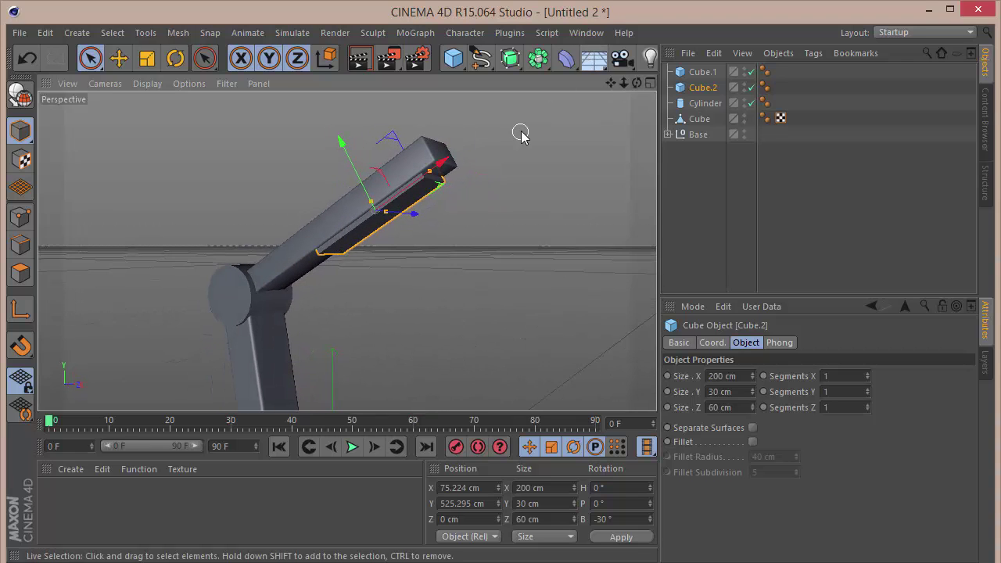
{"action": "left_click_drag", "start_coordinate": [368, 191], "coordinate": [364, 190]}
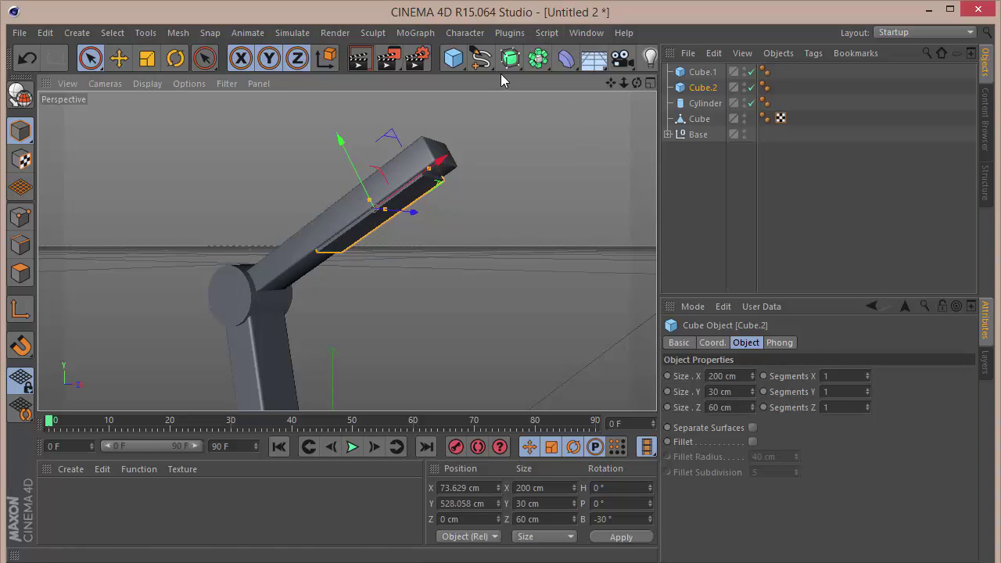
Subtract the small cube from the arm with a Boole to cut a recess in the arm's underside.
{"action": "left_click_drag", "start_coordinate": [509, 64], "coordinate": [606, 13]}
{"action": "left_click", "coordinate": [536, 60]}
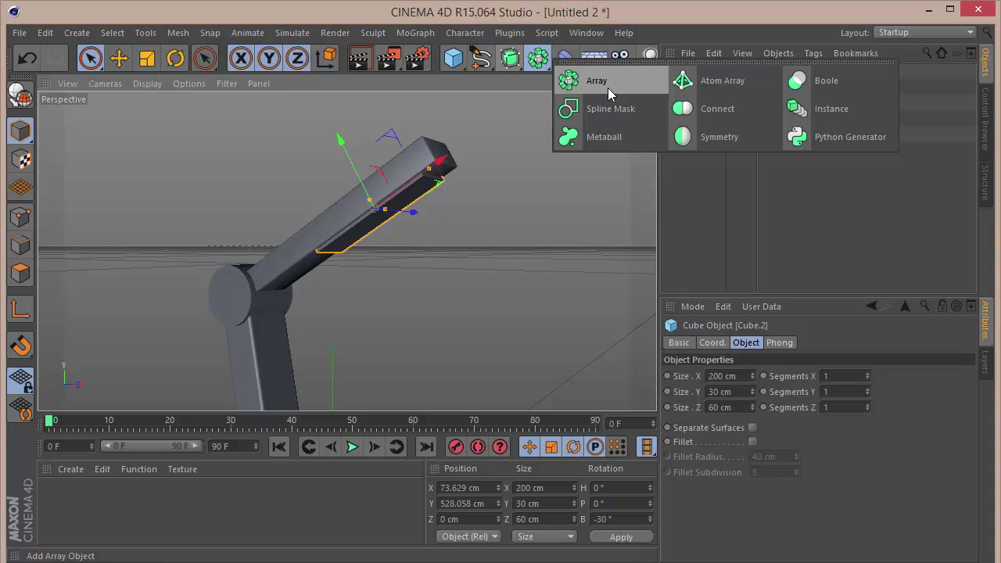
{"action": "left_click", "coordinate": [798, 82]}
{"action": "left_click_drag", "start_coordinate": [706, 87], "coordinate": [702, 73]}
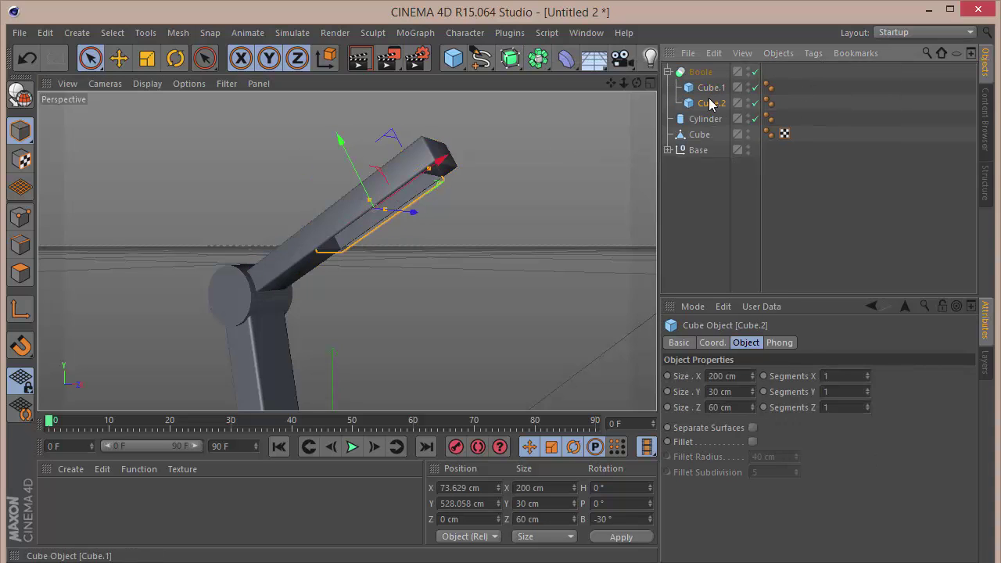
{"action": "left_click", "coordinate": [726, 230]}
{"action": "mouse_move", "coordinate": [636, 83]}
{"action": "left_mouse_down"}
{"action": "mouse_move", "coordinate": [559, 86]}
{"action": "mouse_move", "coordinate": [618, 86]}
{"action": "mouse_move", "coordinate": [563, 106]}
{"action": "mouse_move", "coordinate": [508, 84]}
{"action": "mouse_move", "coordinate": [618, 78]}
{"action": "mouse_move", "coordinate": [594, 83]}
{"action": "mouse_move", "coordinate": [657, 105]}
{"action": "mouse_move", "coordinate": [602, 43]}
{"action": "left_mouse_up"}
{"action": "mouse_move", "coordinate": [606, 92]}
{"action": "left_mouse_down"}
{"action": "mouse_move", "coordinate": [634, 105]}
{"action": "mouse_move", "coordinate": [614, 84]}
{"action": "mouse_move", "coordinate": [587, 86]}
{"action": "mouse_move", "coordinate": [603, 84]}
{"action": "left_mouse_up"}
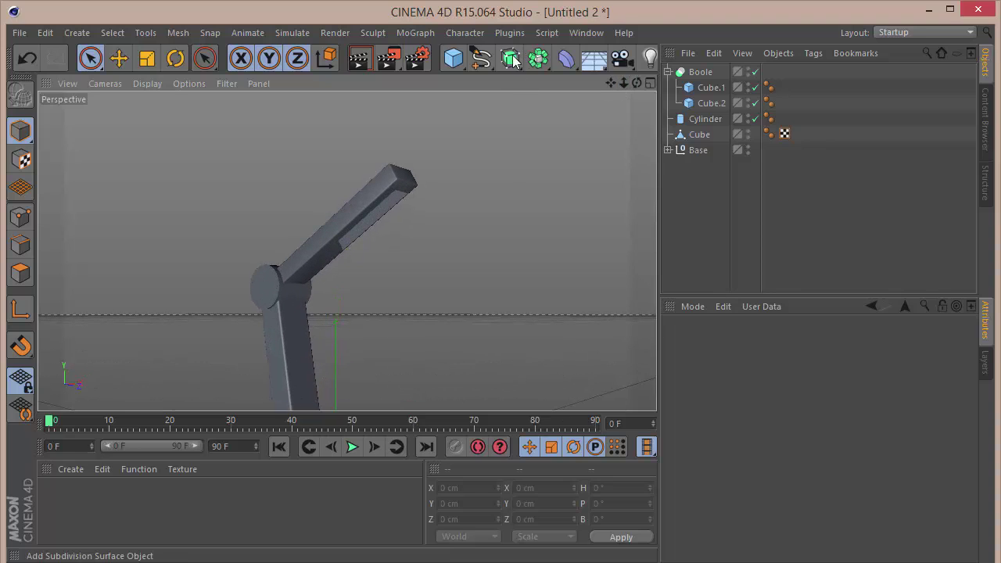
Add a sphere inside a MoGraph Cloner and raise the cloner to about Y 419 cm.
{"action": "left_click", "coordinate": [453, 58]}
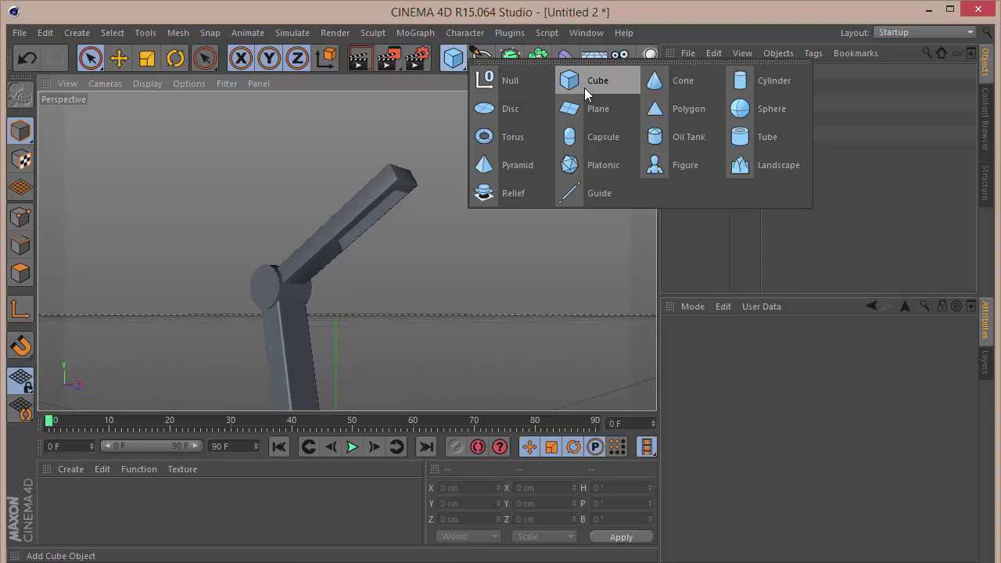
{"action": "left_click", "coordinate": [749, 109]}
{"action": "left_click", "coordinate": [415, 33]}
{"action": "left_click", "coordinate": [425, 150]}
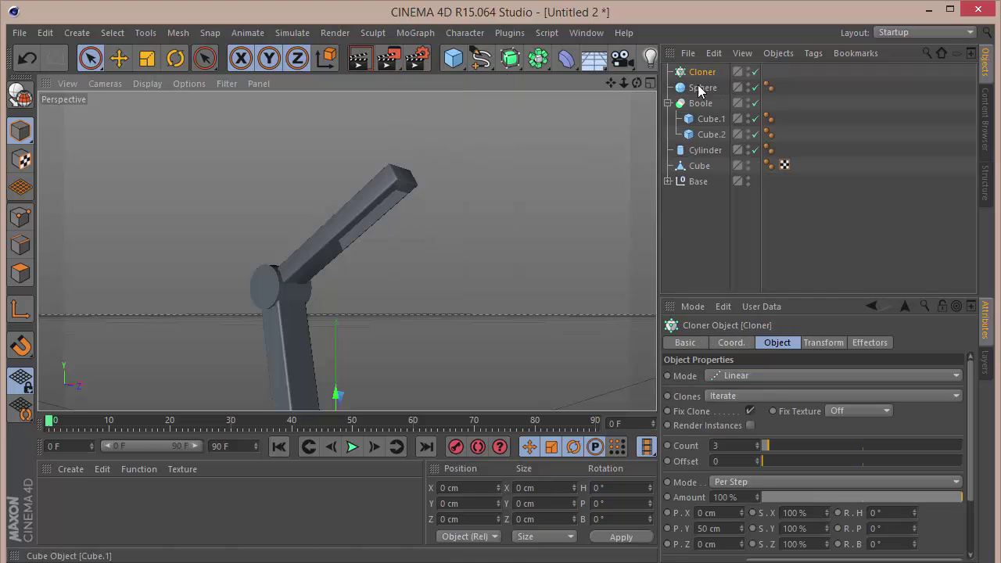
{"action": "left_click_drag", "start_coordinate": [700, 91], "coordinate": [702, 73]}
{"action": "left_click", "coordinate": [703, 72]}
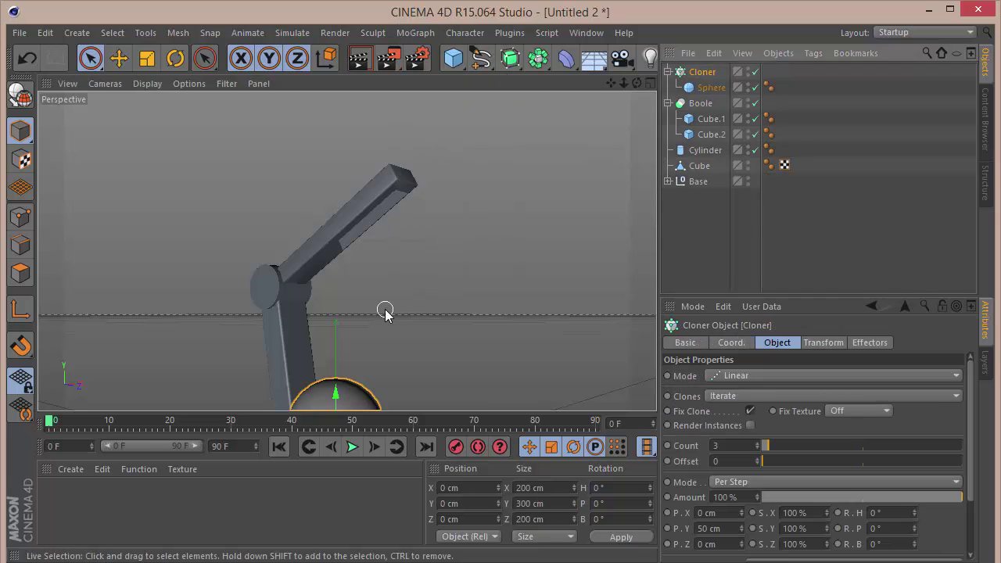
{"action": "mouse_move", "coordinate": [336, 391]}
{"action": "left_mouse_down"}
{"action": "mouse_move", "coordinate": [349, 160]}
{"action": "mouse_move", "coordinate": [351, 206]}
{"action": "left_mouse_up"}
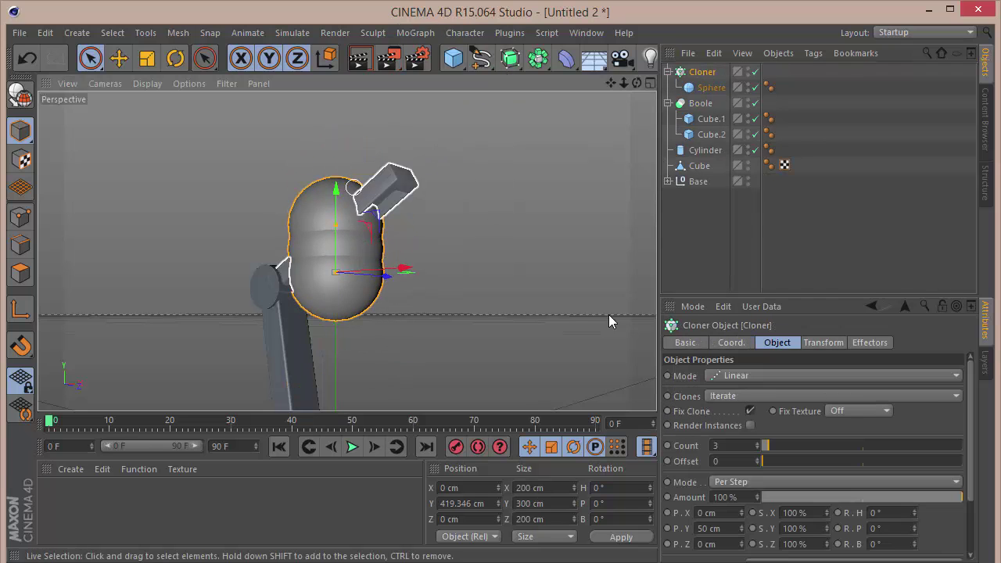
Switch the cloner to a Grid Array with counts 10, 1 and 2 and sizes 350, 200 and 35 cm.
{"action": "left_click", "coordinate": [772, 376]}
{"action": "left_click", "coordinate": [761, 439]}
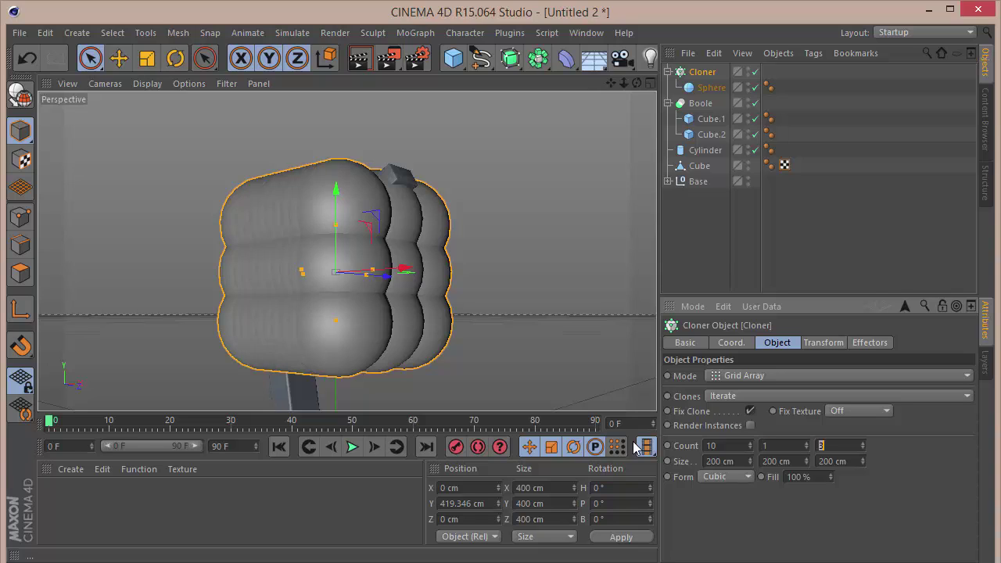
{"action": "type", "text": "2"}
{"action": "key", "text": "Return"}
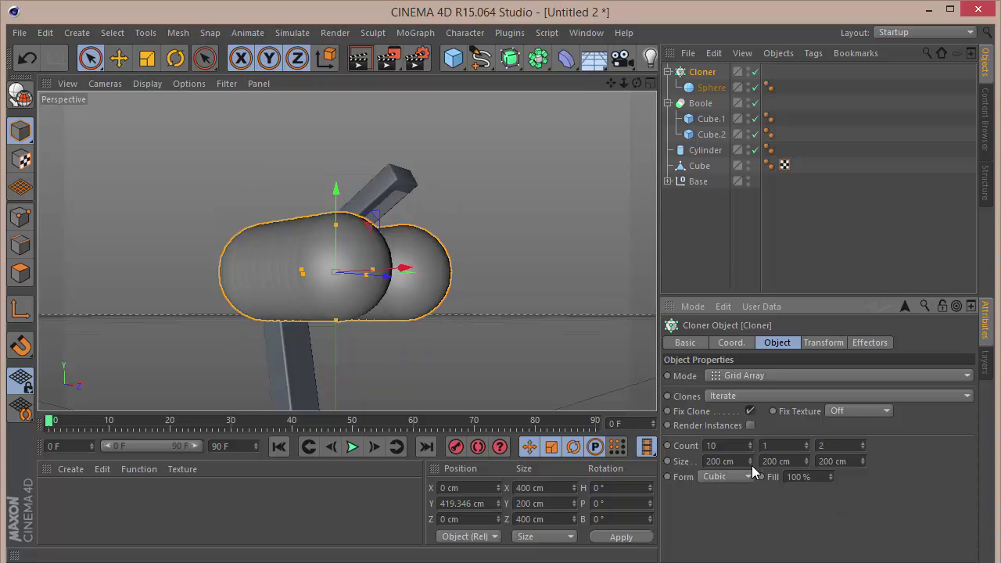
{"action": "type", "text": "350"}
{"action": "key", "text": "Return"}
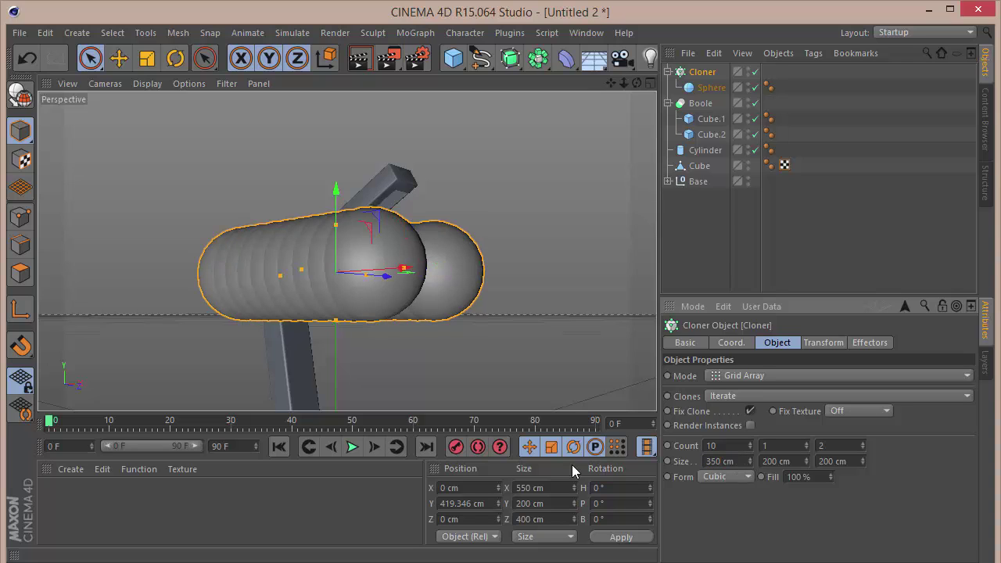
{"action": "type", "text": "35"}
{"action": "key", "text": "Return"}
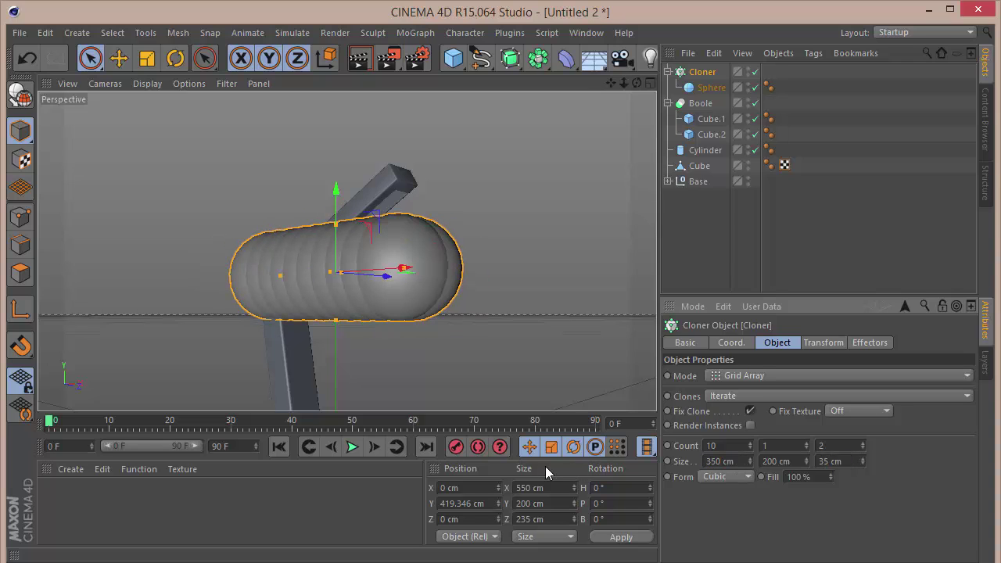
Set the cloned sphere's radius to 10 cm.
{"action": "left_click", "coordinate": [710, 87]}
{"action": "type", "text": "10"}
{"action": "key", "text": "Return"}
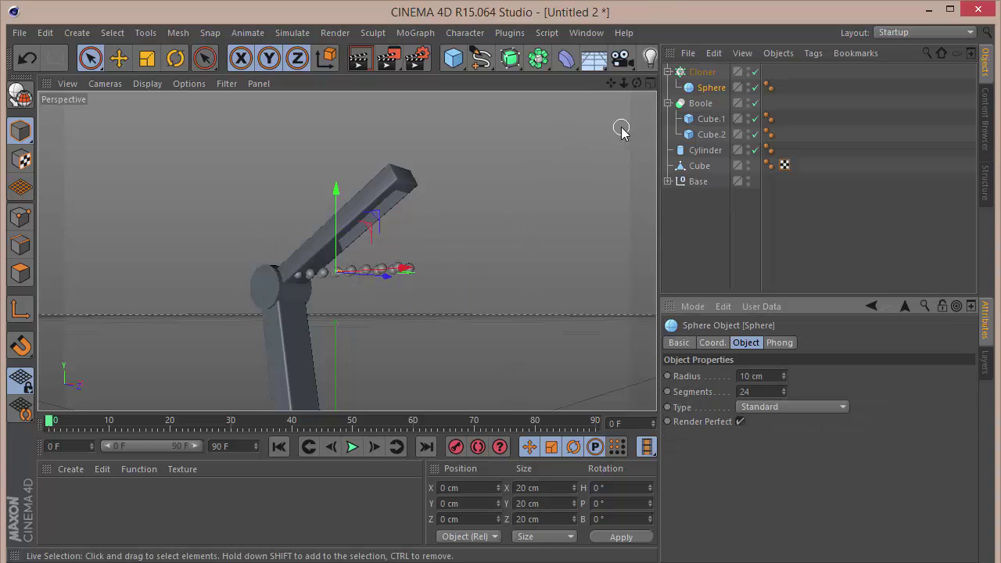
Rotate the whole cloner in the front view to a bank of about -29.6°, parallel to the arm.
{"action": "key", "text": "F4"}
{"action": "scroll", "coordinate": [403, 205], "scroll_direction": "up", "scroll_amount": 6}
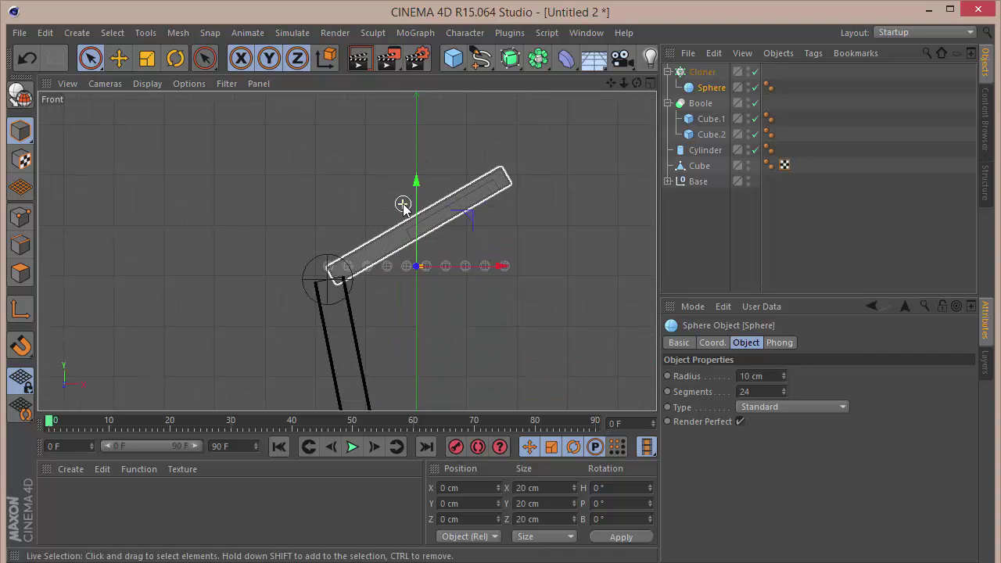
{"action": "key", "text": "r"}
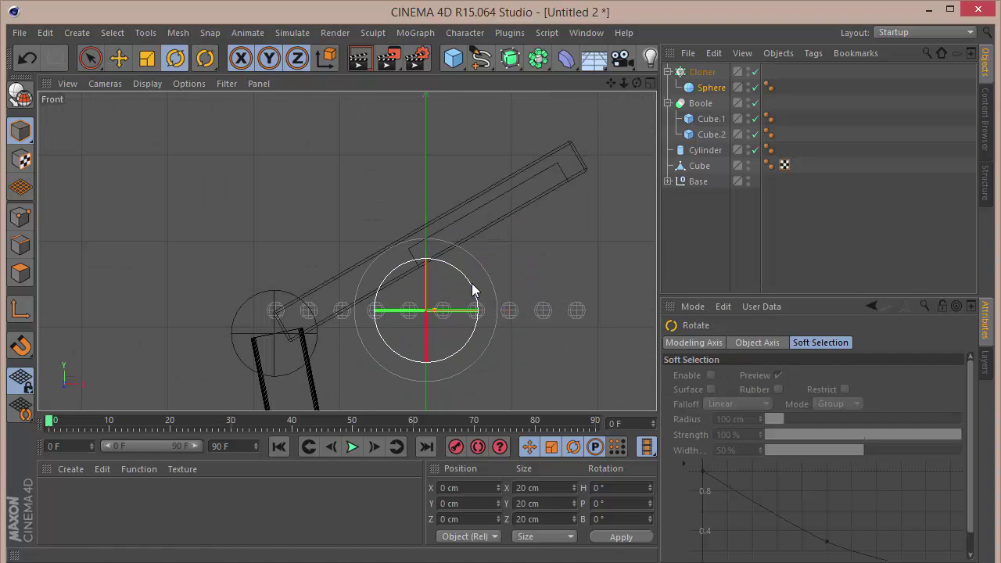
{"action": "left_click_drag", "start_coordinate": [472, 287], "coordinate": [458, 261]}
{"action": "key", "text": "ctrl+z"}
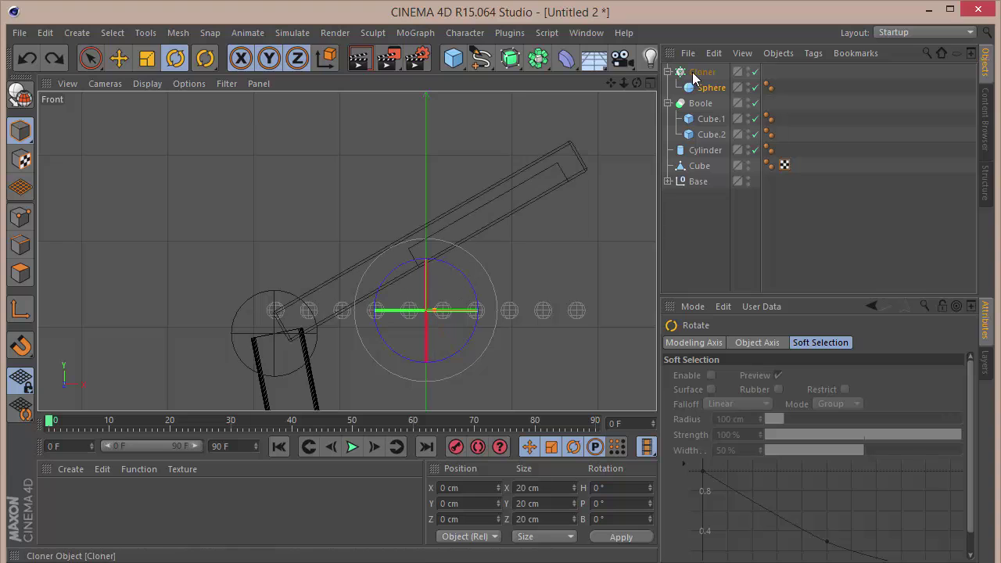
{"action": "left_click", "coordinate": [701, 73]}
{"action": "mouse_move", "coordinate": [475, 292]}
{"action": "left_mouse_down"}
{"action": "mouse_move", "coordinate": [459, 272]}
{"action": "mouse_move", "coordinate": [467, 282]}
{"action": "left_mouse_up"}
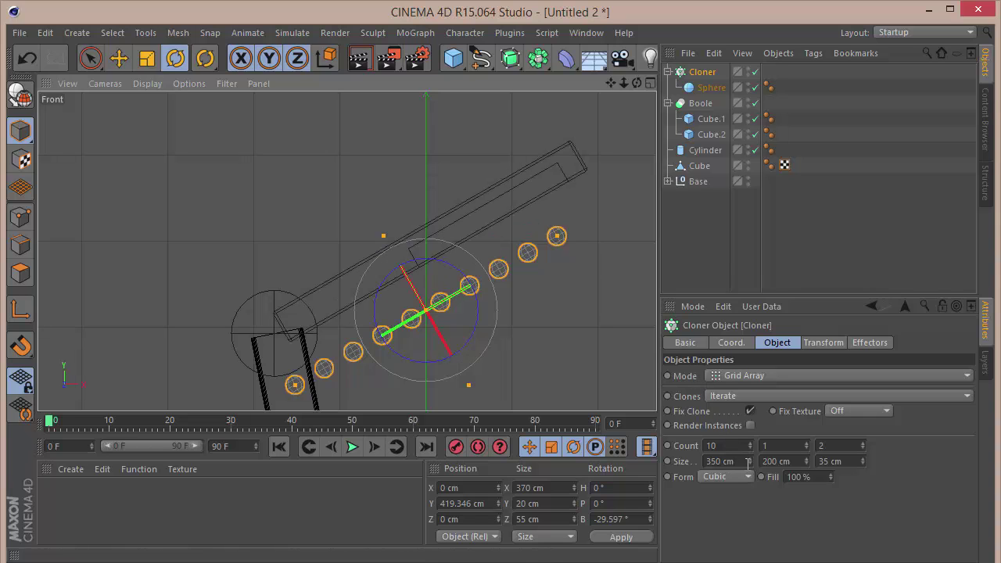
Reduce the grid to 8 clones over 231 cm in X and move it onto the arm's recess, at about X 74 cm and Y 526 cm.
{"action": "left_click_drag", "start_coordinate": [747, 461], "coordinate": [747, 484]}
{"action": "left_click_drag", "start_coordinate": [749, 445], "coordinate": [749, 485]}
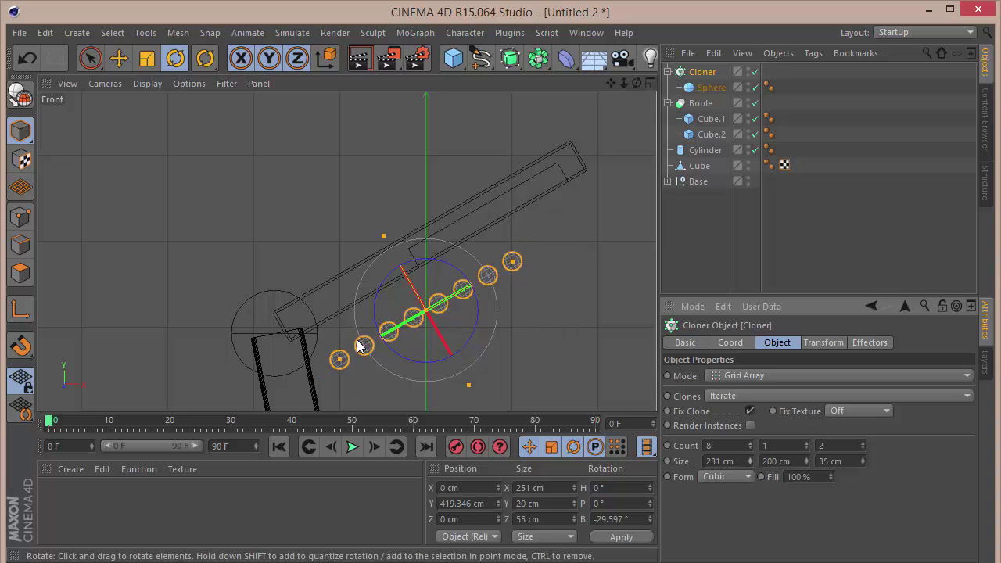
{"action": "left_click", "coordinate": [90, 57]}
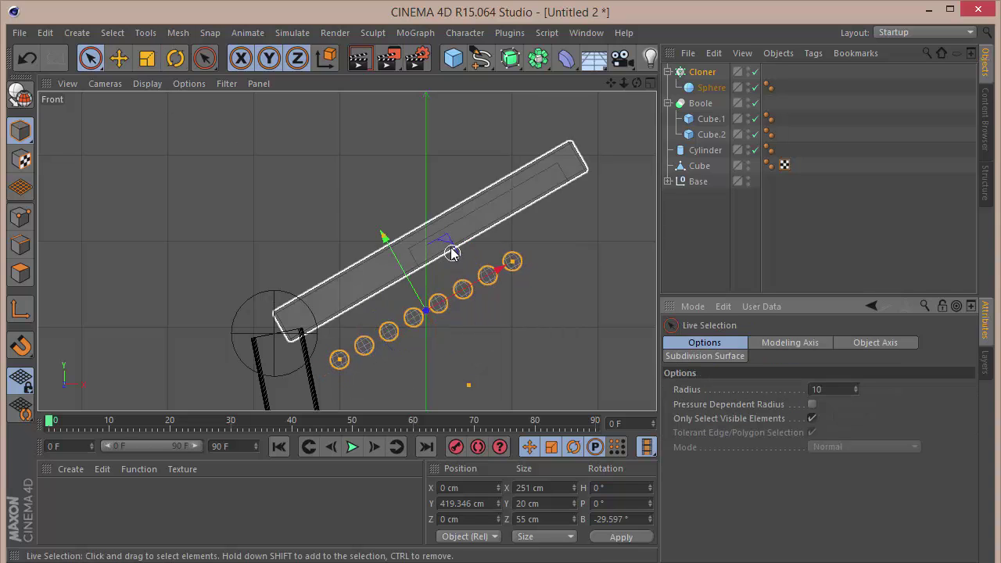
{"action": "left_click_drag", "start_coordinate": [460, 236], "coordinate": [513, 159]}
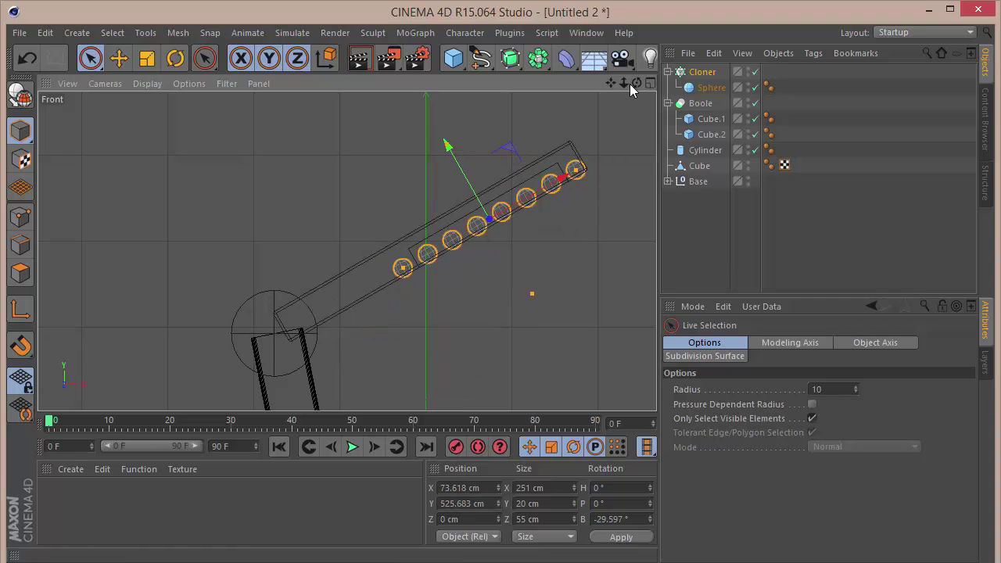
Set the grid to 7 clones over 170 cm in X and shift it within the recess to about X 74 cm and Y 528 cm.
{"action": "left_click_drag", "start_coordinate": [624, 83], "coordinate": [536, 98]}
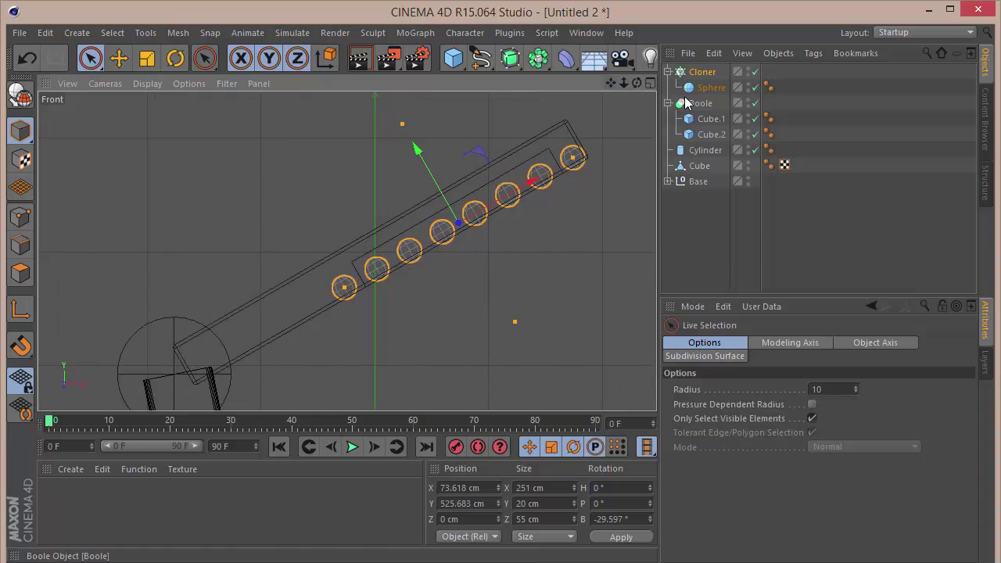
{"action": "left_click", "coordinate": [699, 73]}
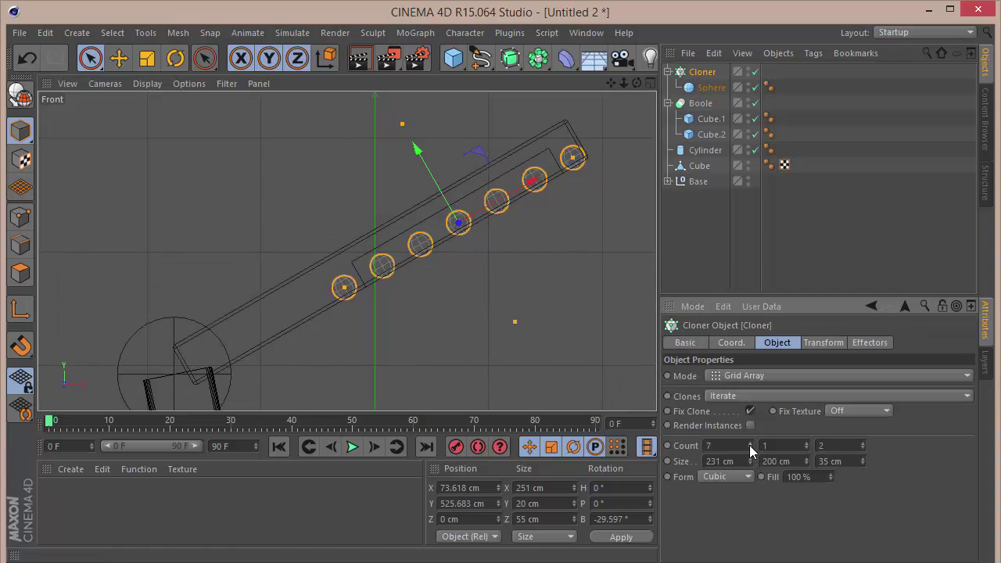
{"action": "left_click_drag", "start_coordinate": [749, 464], "coordinate": [700, 467]}
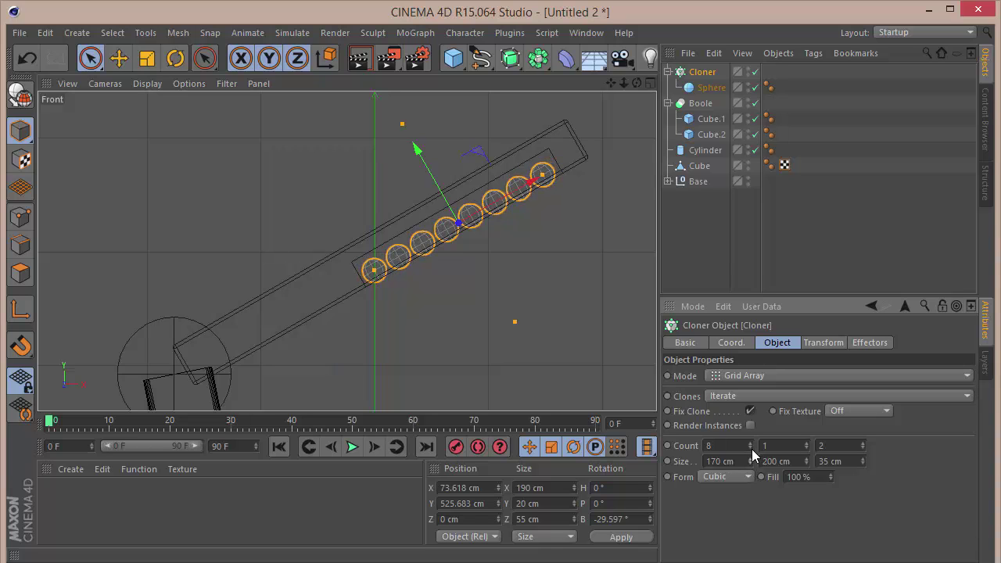
{"action": "left_click", "coordinate": [750, 448]}
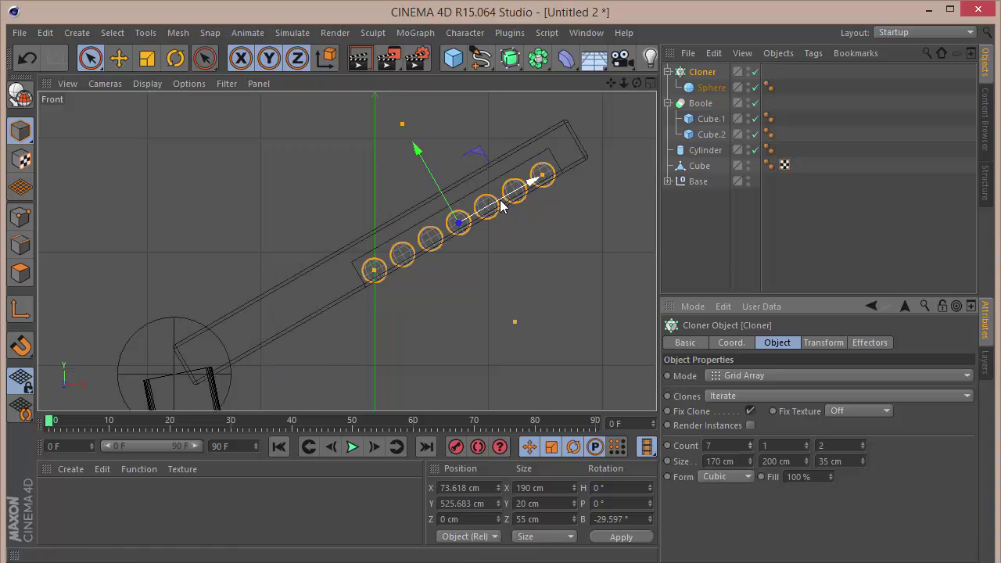
{"action": "left_click_drag", "start_coordinate": [501, 205], "coordinate": [447, 196]}
Narrow the spacing between the two rows of spheres by setting the cloner's Z size to 25 cm.
{"action": "key", "text": "F1"}
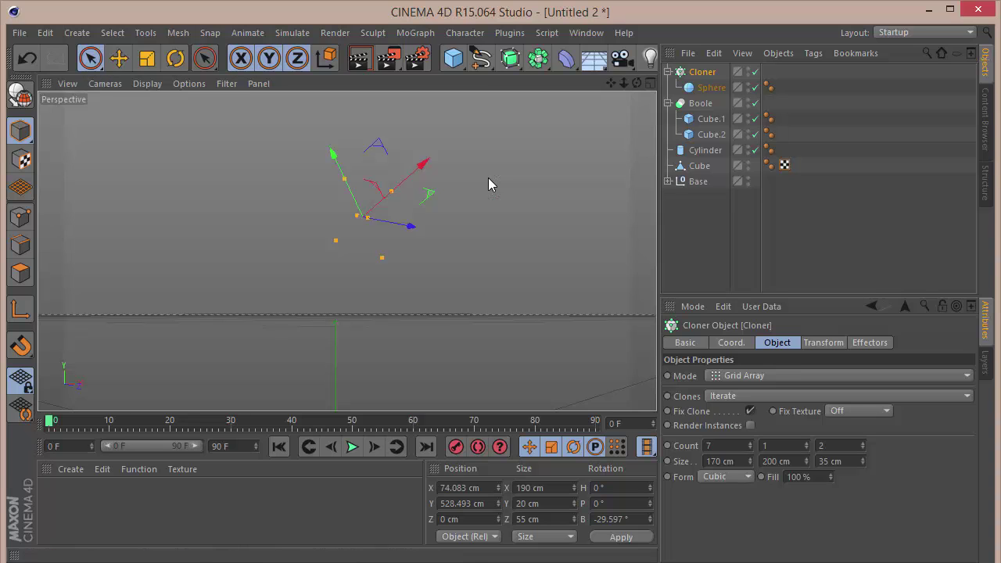
{"action": "mouse_move", "coordinate": [638, 82]}
{"action": "left_mouse_down"}
{"action": "mouse_move", "coordinate": [469, 86]}
{"action": "mouse_move", "coordinate": [638, 85]}
{"action": "mouse_move", "coordinate": [469, 86]}
{"action": "mouse_move", "coordinate": [548, 16]}
{"action": "mouse_move", "coordinate": [610, 75]}
{"action": "mouse_move", "coordinate": [481, 79]}
{"action": "left_mouse_up"}
{"action": "left_click", "coordinate": [516, 206]}
{"action": "left_click_drag", "start_coordinate": [345, 250], "coordinate": [346, 251], "text": "alt"}
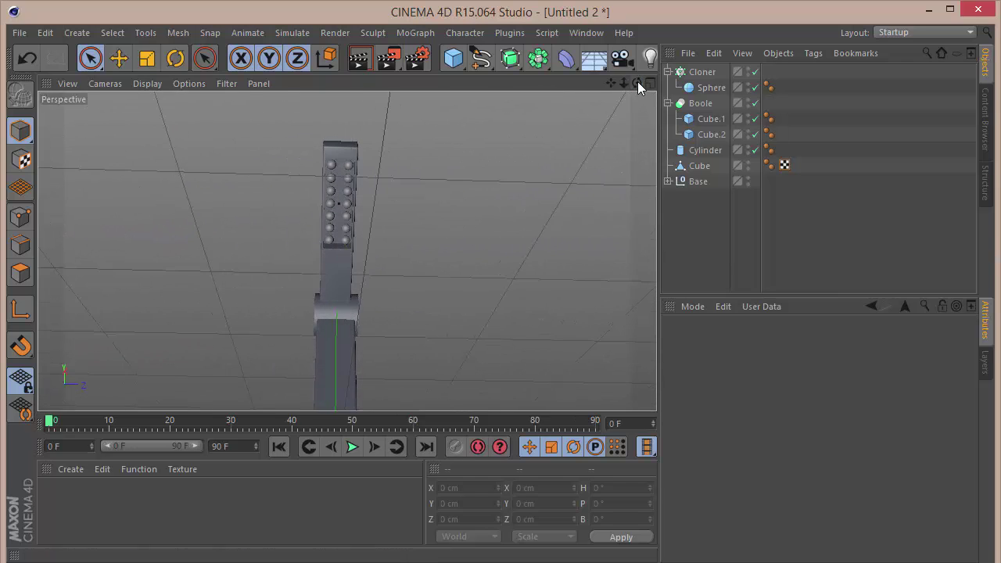
{"action": "left_click", "coordinate": [695, 73]}
{"action": "left_click_drag", "start_coordinate": [861, 462], "coordinate": [861, 460]}
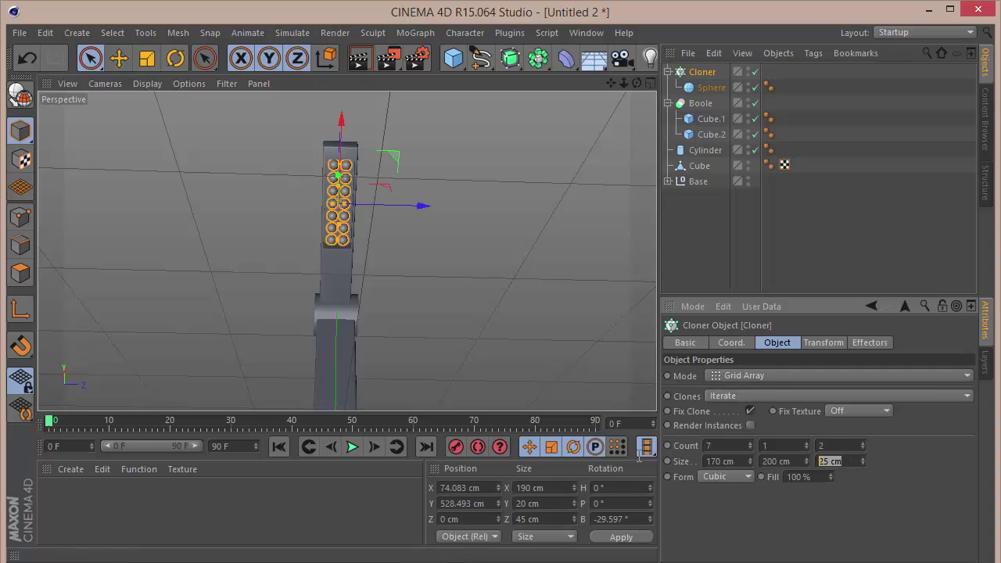
{"action": "left_click", "coordinate": [550, 383]}
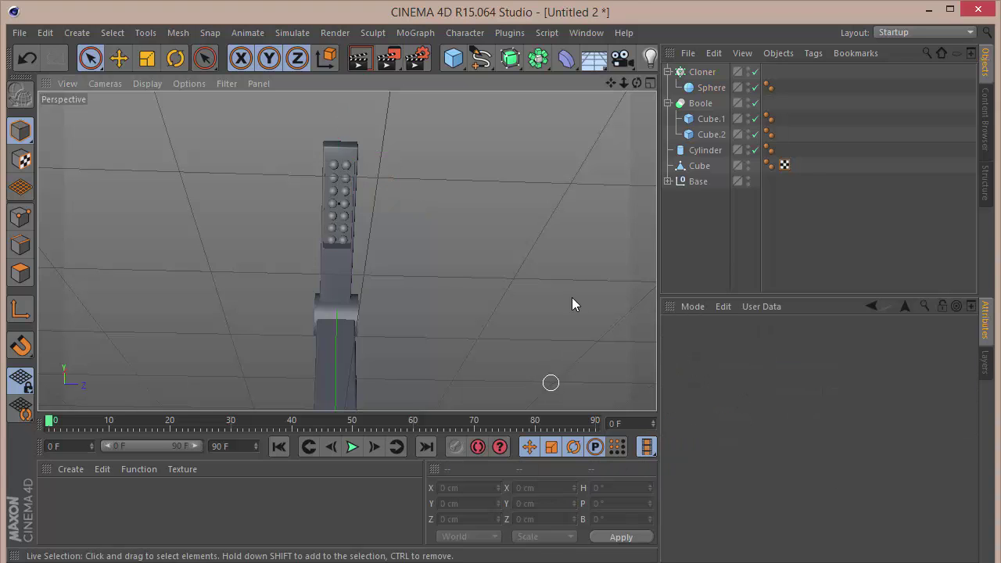
Enable cap fillets on the cylinder joint with a 3 cm radius.
{"action": "left_click_drag", "start_coordinate": [346, 249], "coordinate": [346, 251], "text": "alt"}
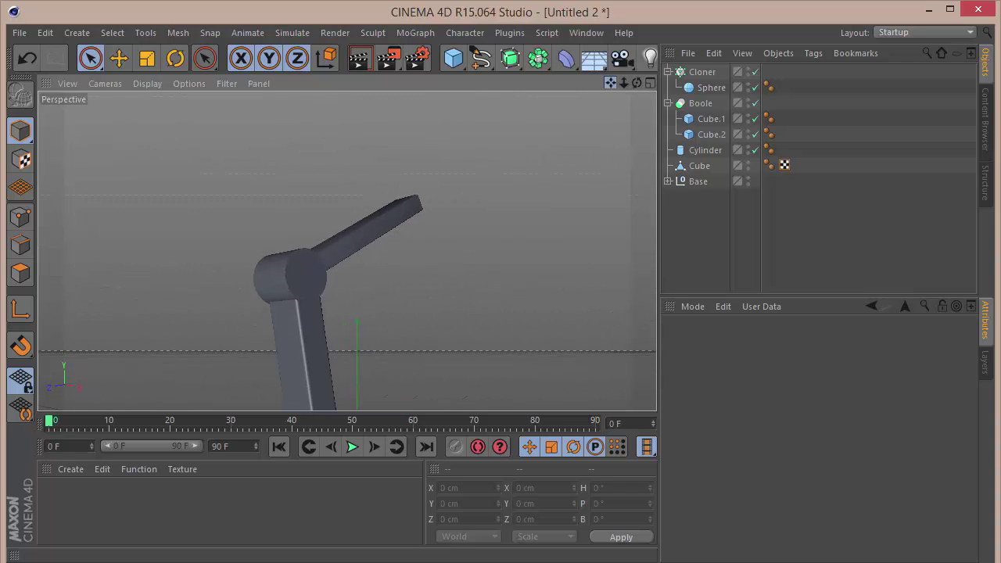
{"action": "left_click_drag", "start_coordinate": [610, 83], "coordinate": [346, 250]}
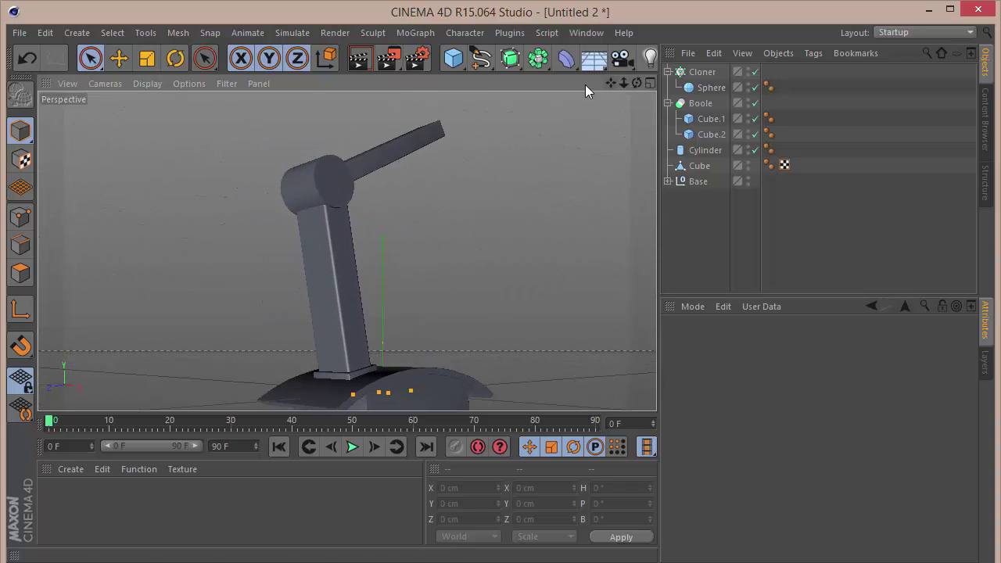
{"action": "left_click", "coordinate": [310, 174]}
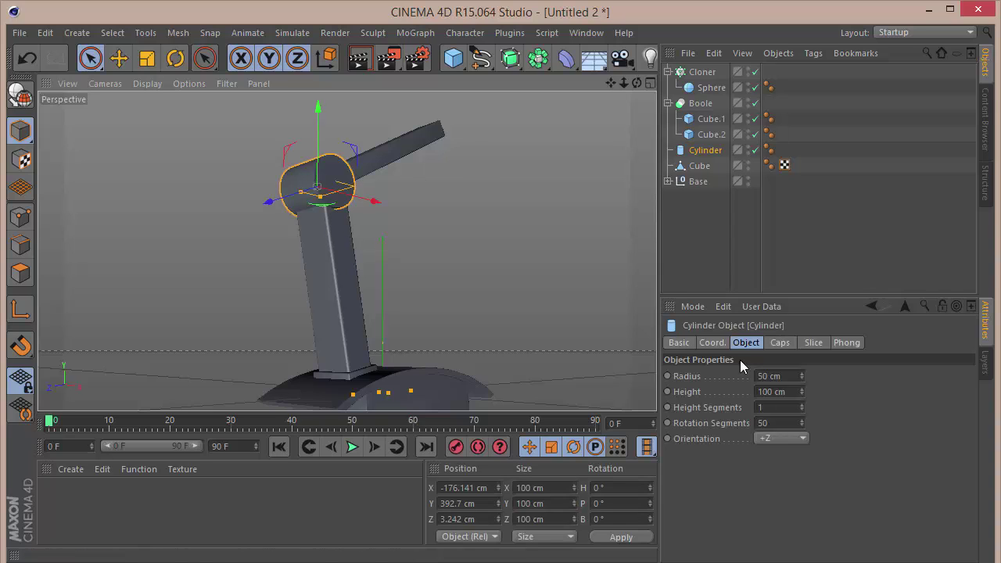
{"action": "left_click", "coordinate": [778, 344]}
{"action": "left_click", "coordinate": [721, 410]}
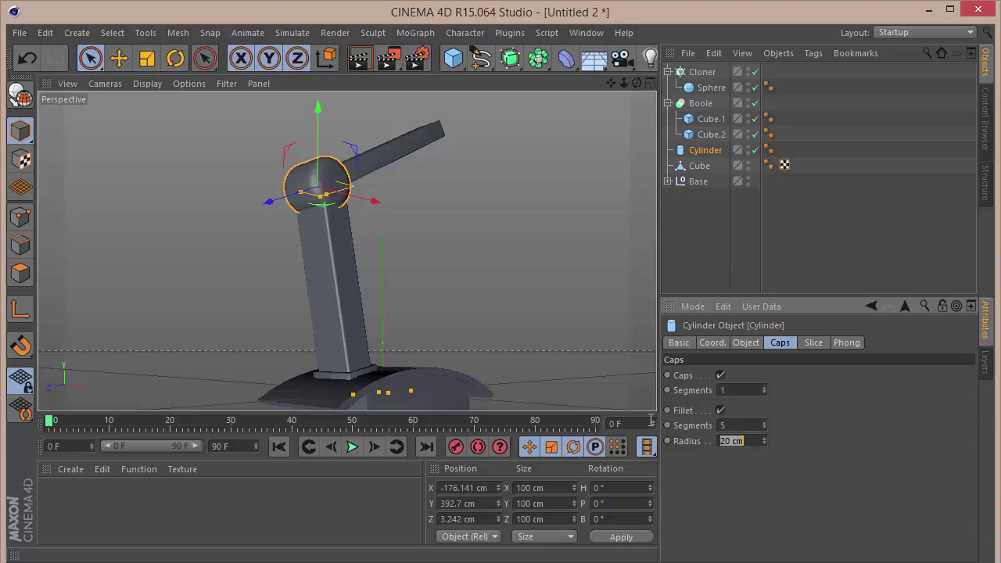
{"action": "type", "text": "3"}
{"action": "key", "text": "Return"}
{"action": "left_click", "coordinate": [838, 234]}
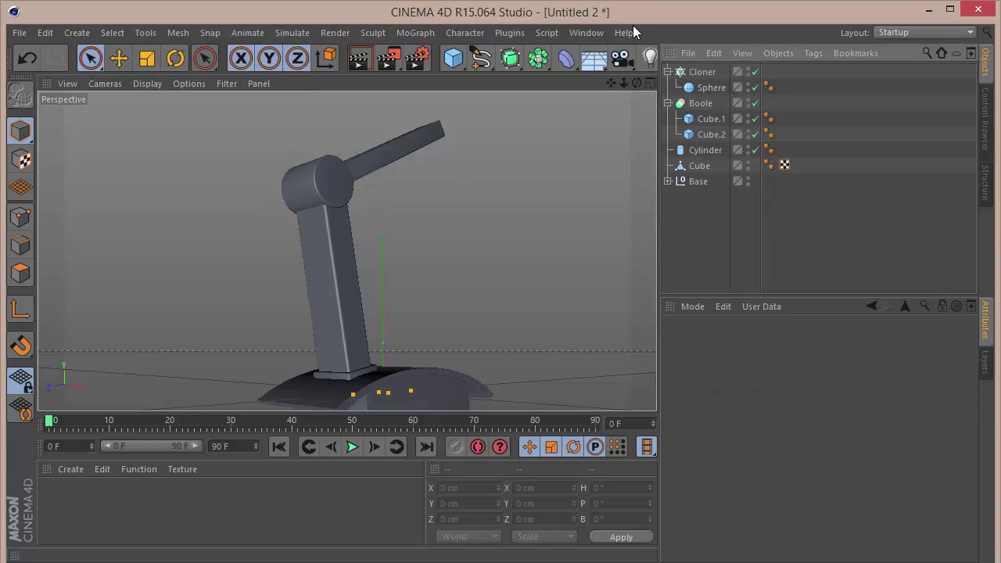
{"action": "mouse_move", "coordinate": [636, 83]}
{"action": "left_mouse_down"}
{"action": "mouse_move", "coordinate": [629, 110]}
{"action": "mouse_move", "coordinate": [559, 137]}
{"action": "mouse_move", "coordinate": [653, 82]}
{"action": "mouse_move", "coordinate": [579, 90]}
{"action": "mouse_move", "coordinate": [621, 84]}
{"action": "left_mouse_up"}
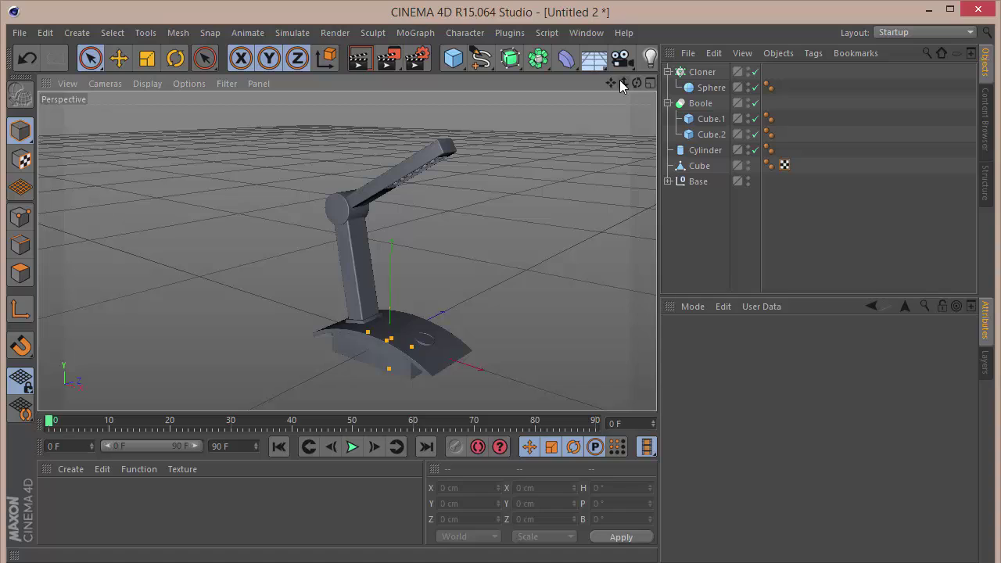